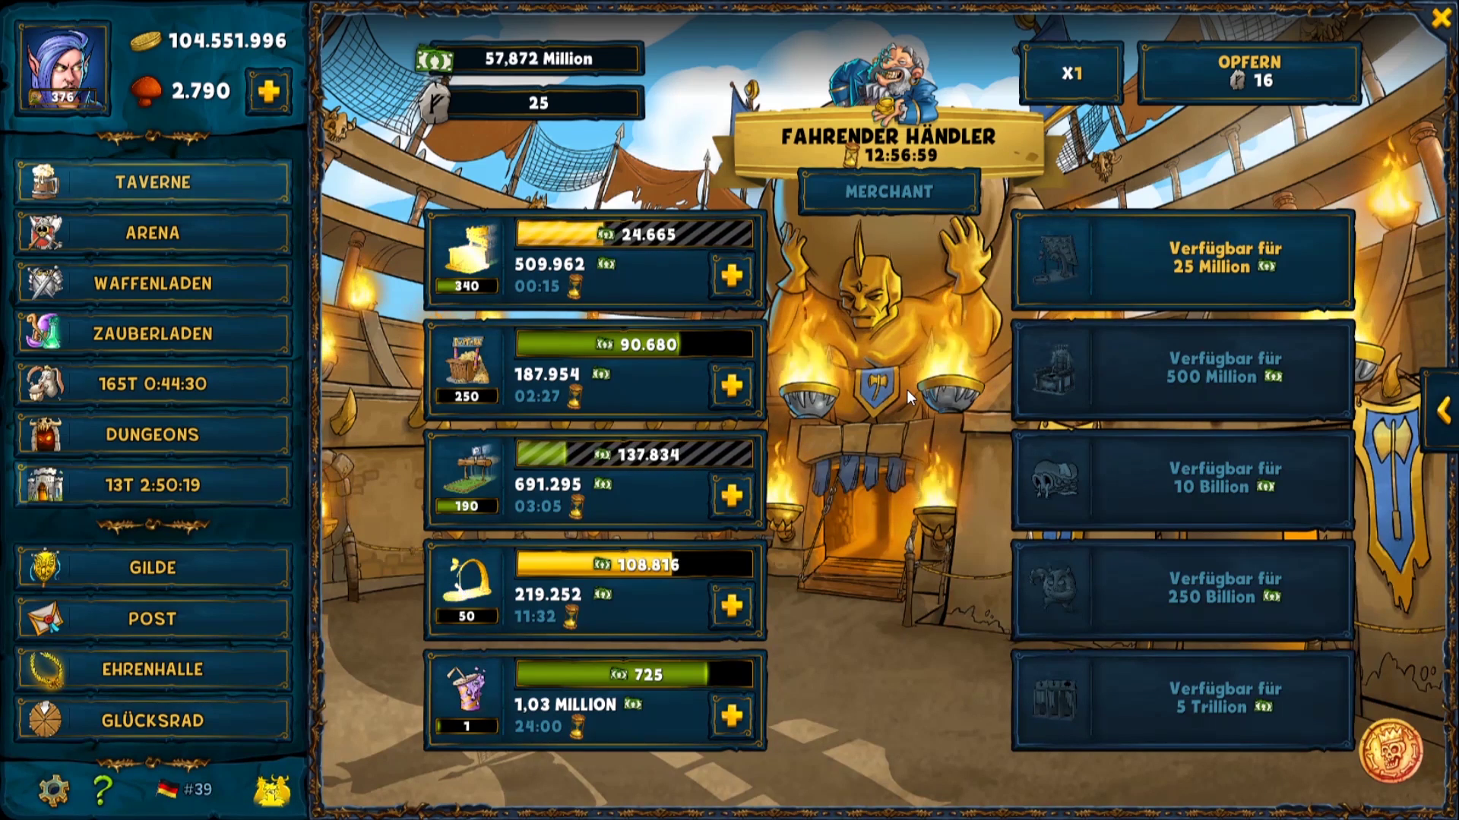
# Step: Switch to the level 412 character on world #38 and view the profile of the newest message's sender
pyautogui.click(188, 791)
pyautogui.click(528, 289)
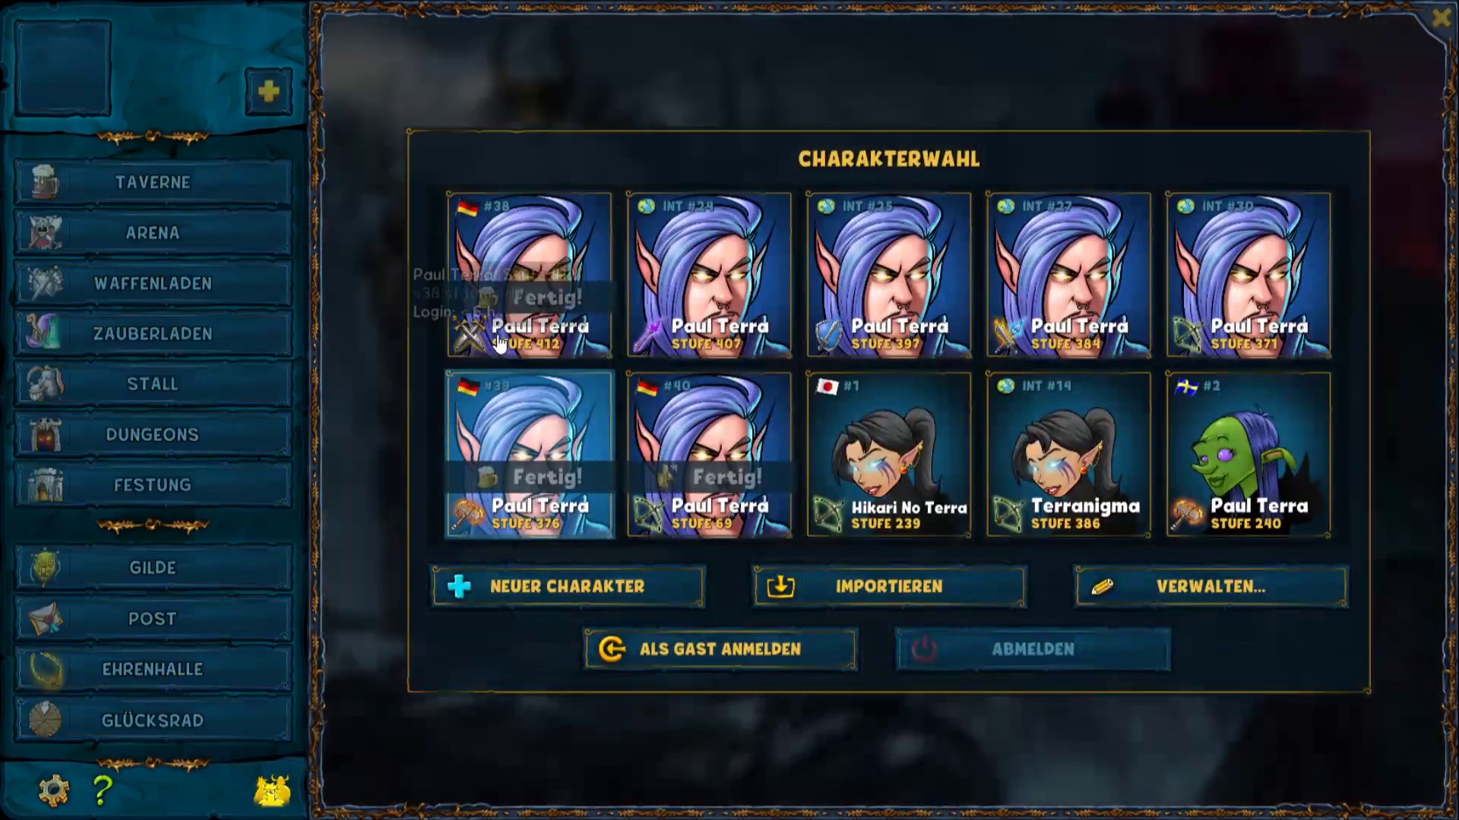
pyautogui.click(251, 621)
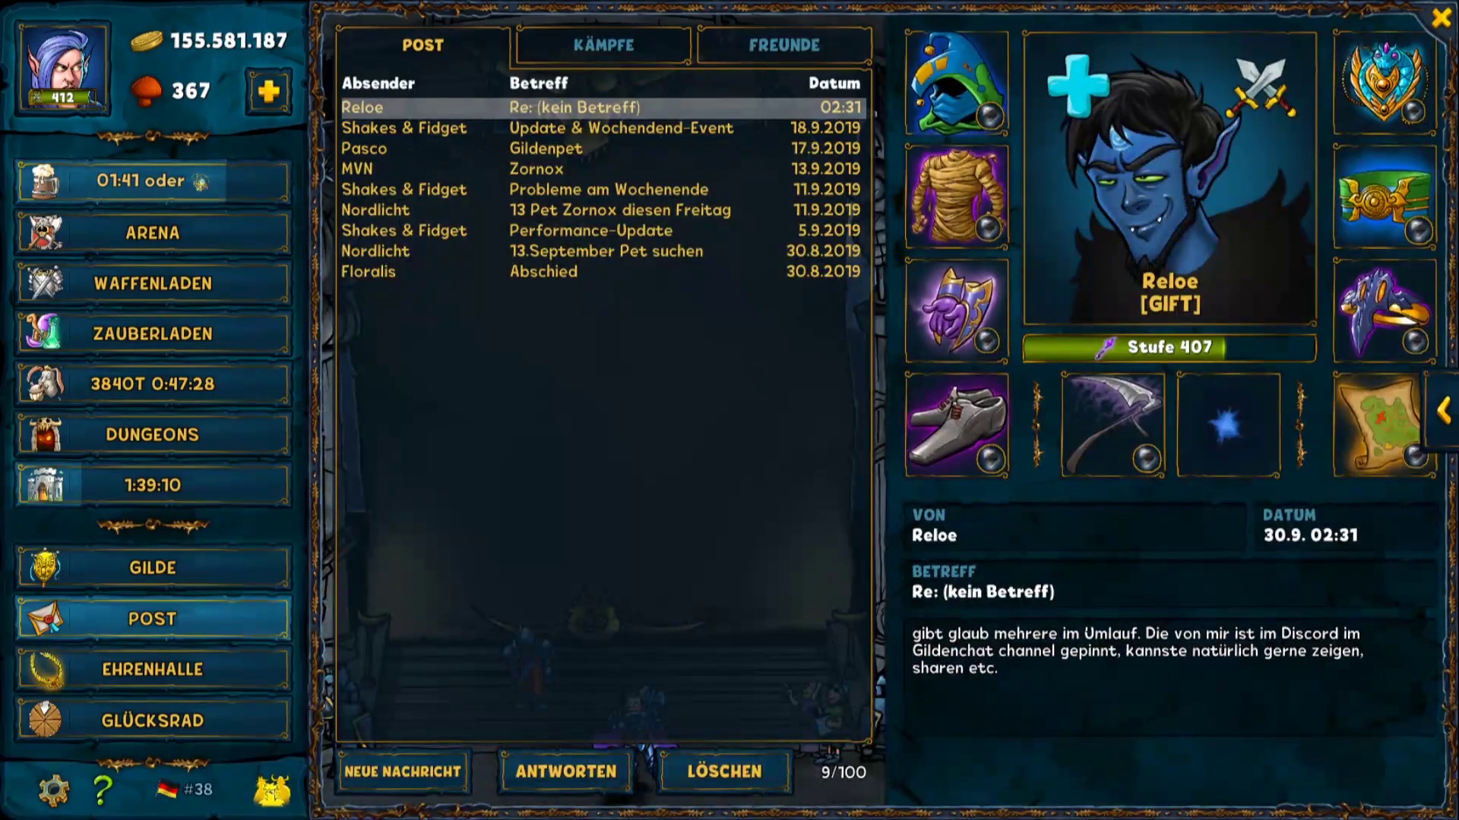
pyautogui.click(1166, 276)
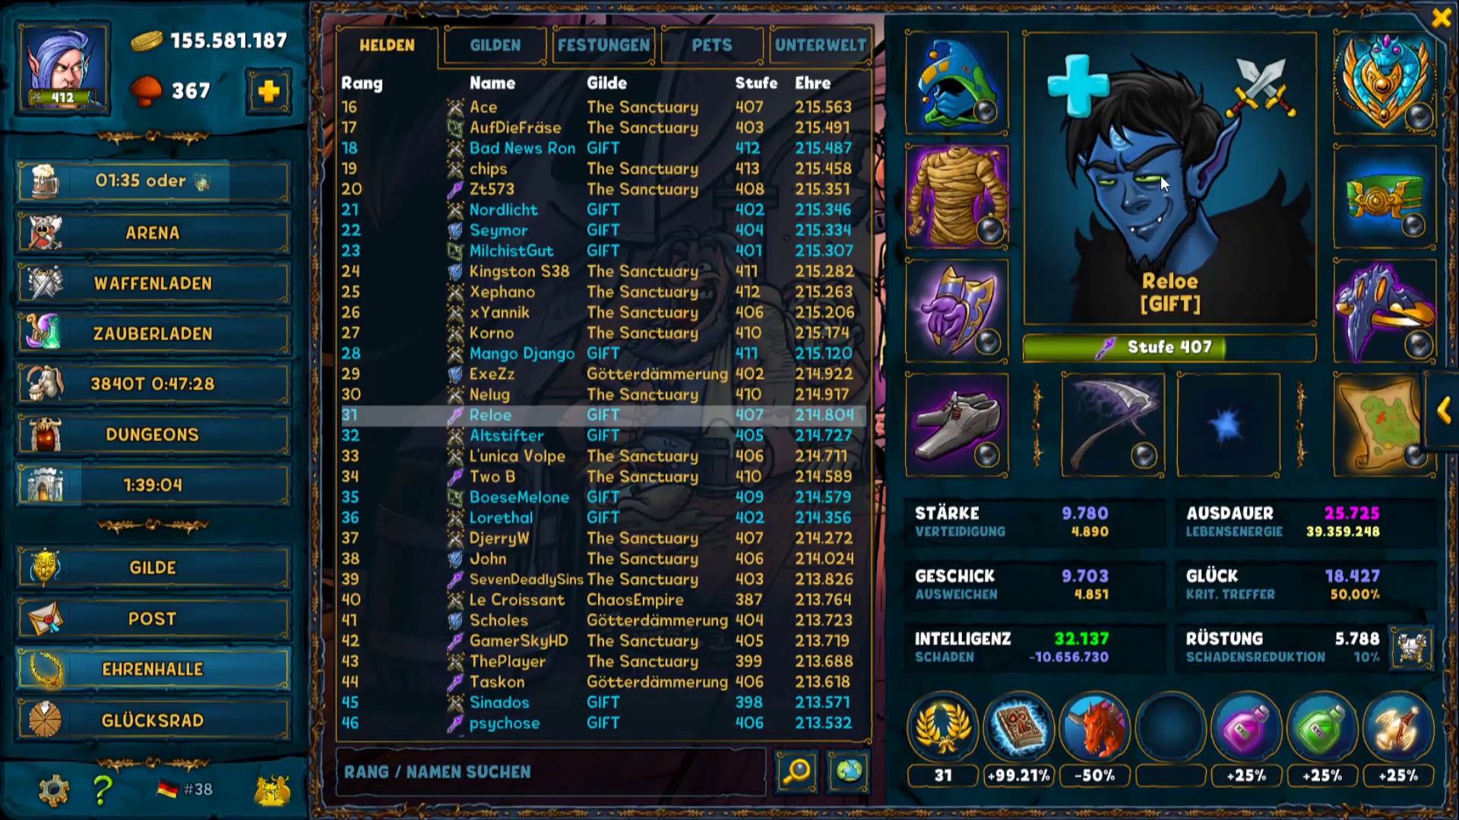
# Step: Switch back to the level 376 character on world #39 and reopen the arena manager
pyautogui.click(291, 798)
pyautogui.click(469, 453)
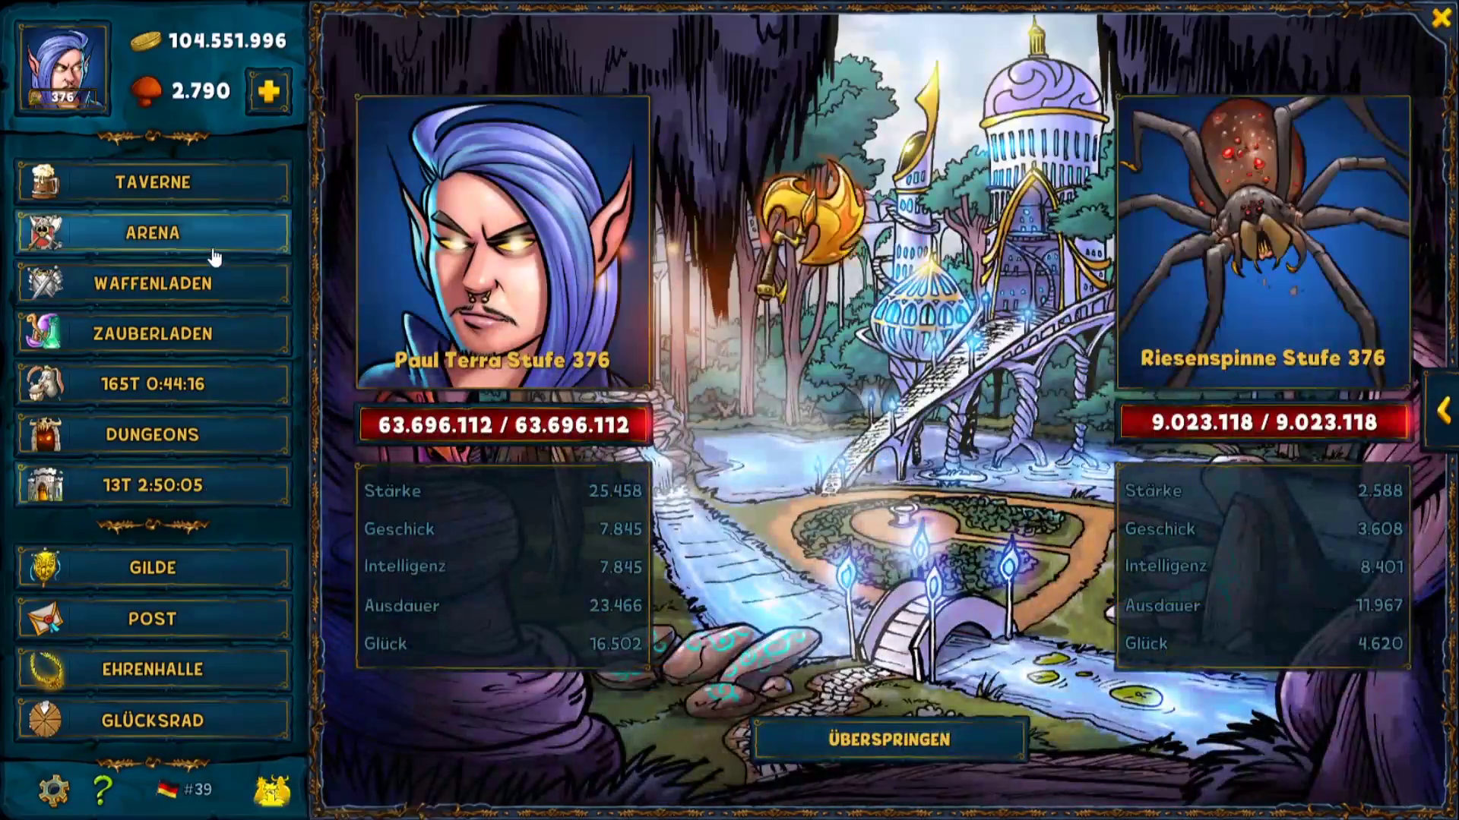
pyautogui.click(212, 250)
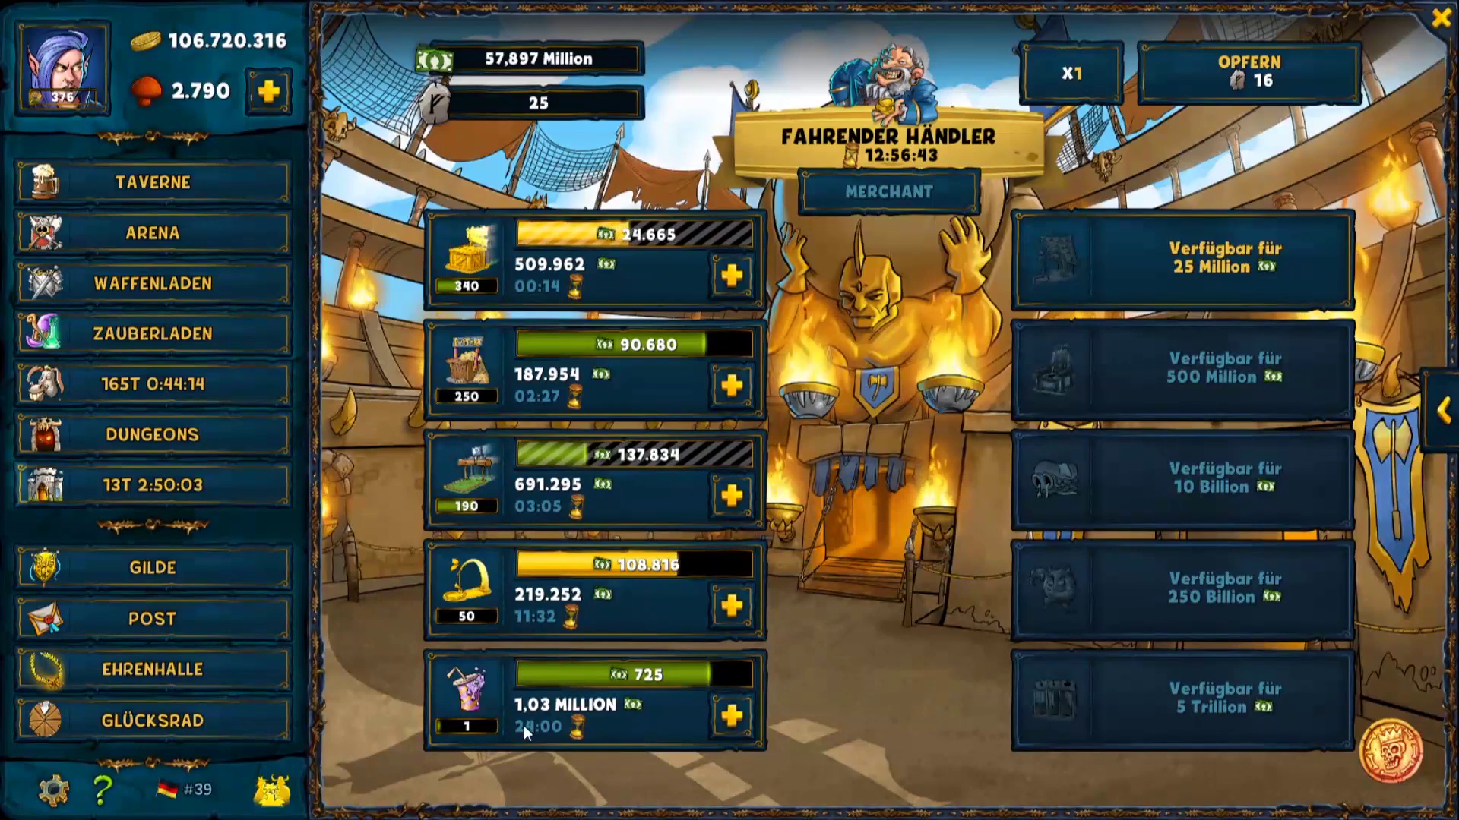
# Step: Switch to the Google Sheets spreadsheet "Kopie von Arena Manager" with the Berechnung sheet showing
pyautogui.moveTo(384, 812)
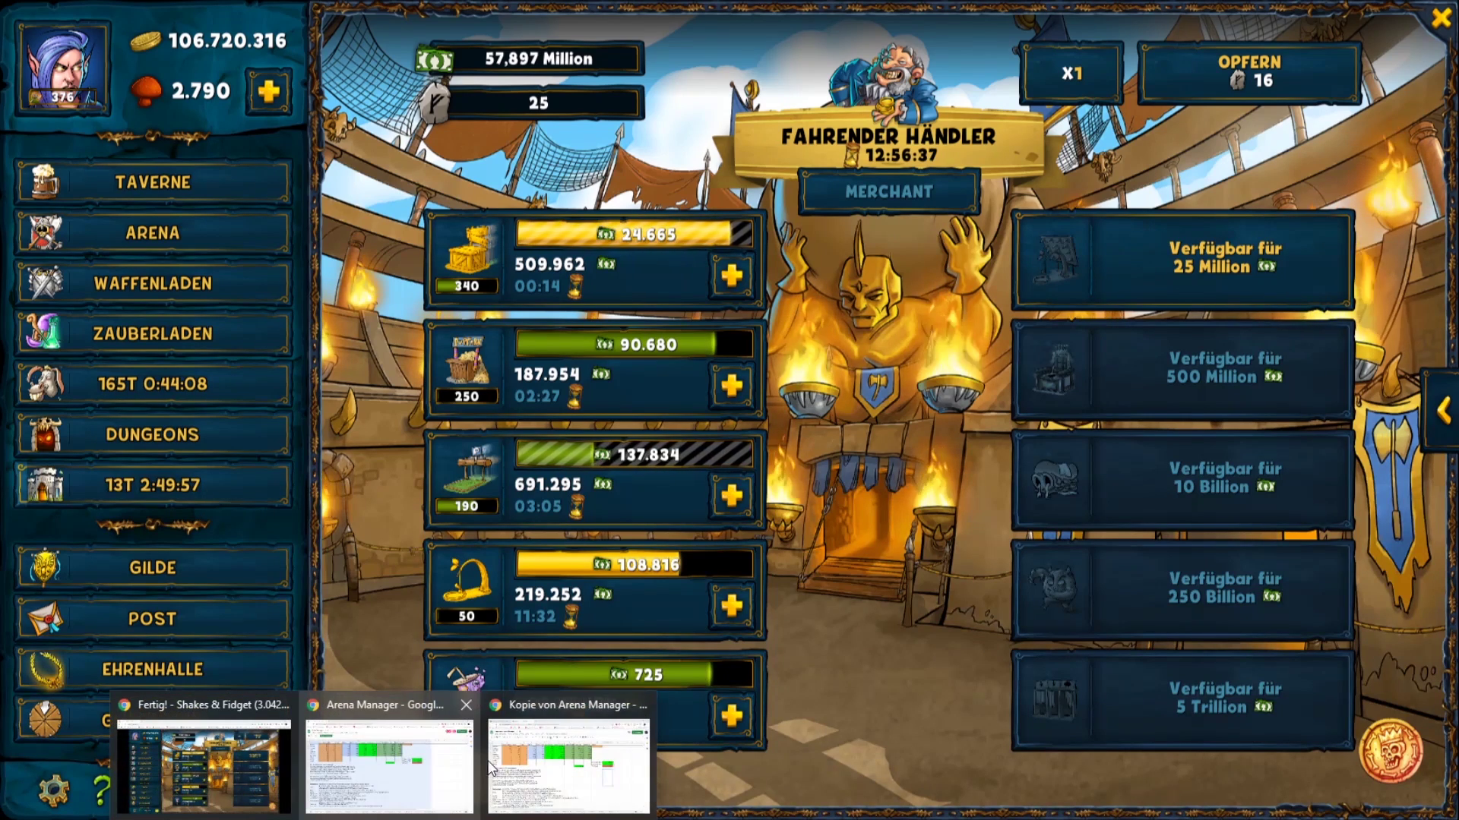
pyautogui.click(552, 752)
pyautogui.click(862, 431)
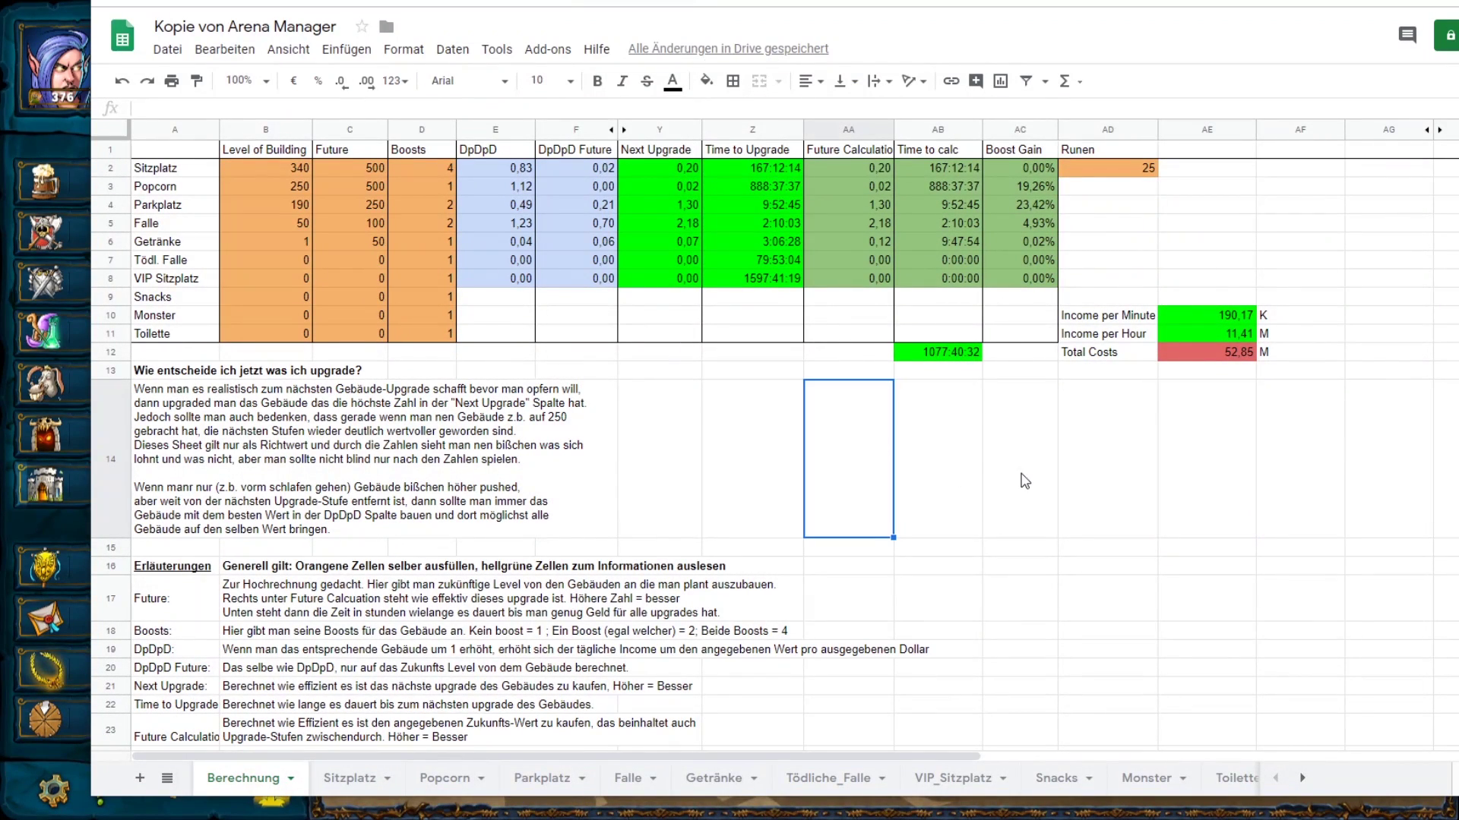
pyautogui.click(1024, 480)
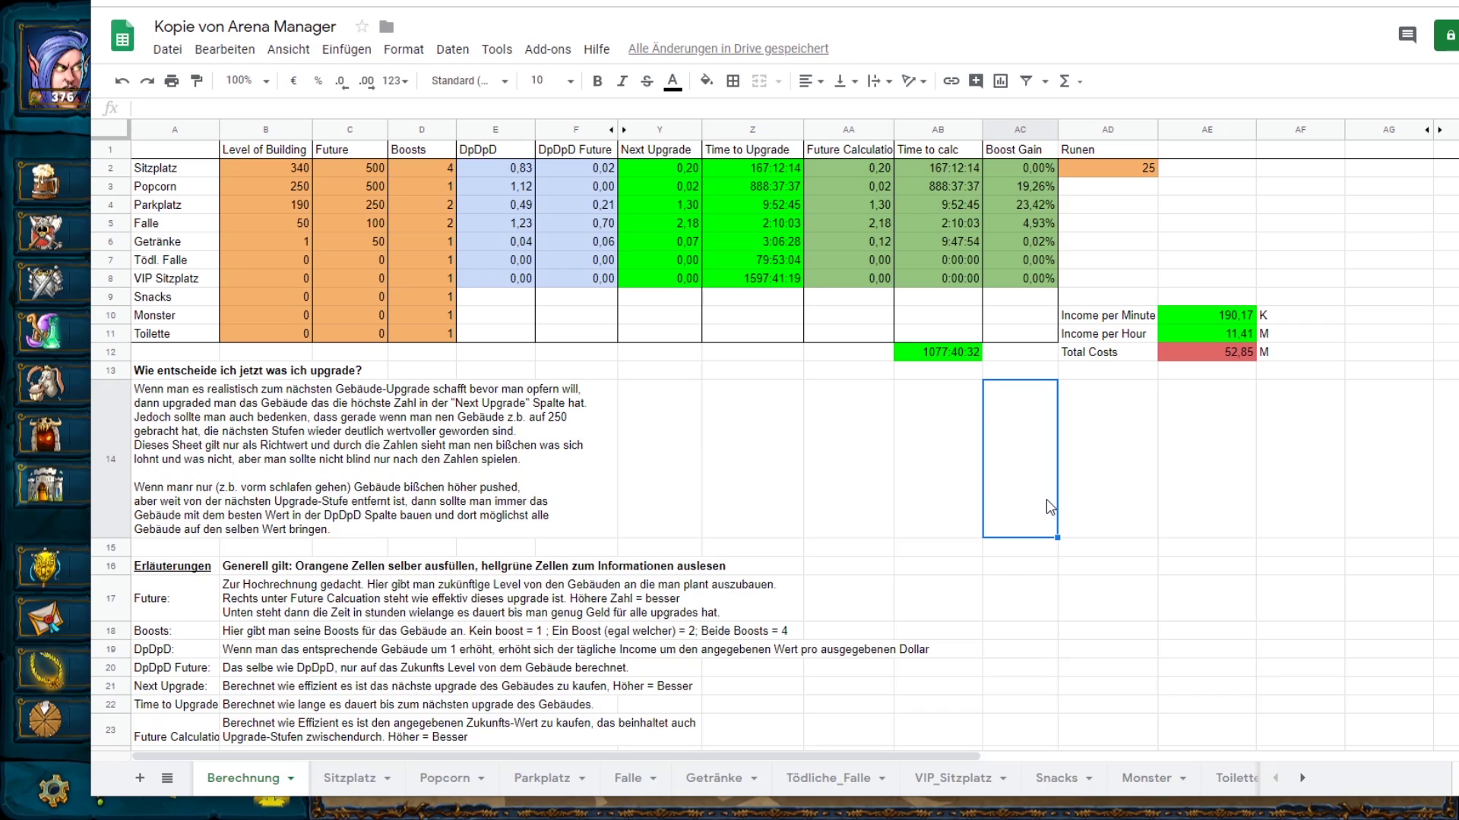
# Step: Reset the Level of Building and Future values to 0 for Sitzplatz, Popcorn, Parkplatz, Falle and Getränke
pyautogui.click(294, 175)
pyautogui.write('0')
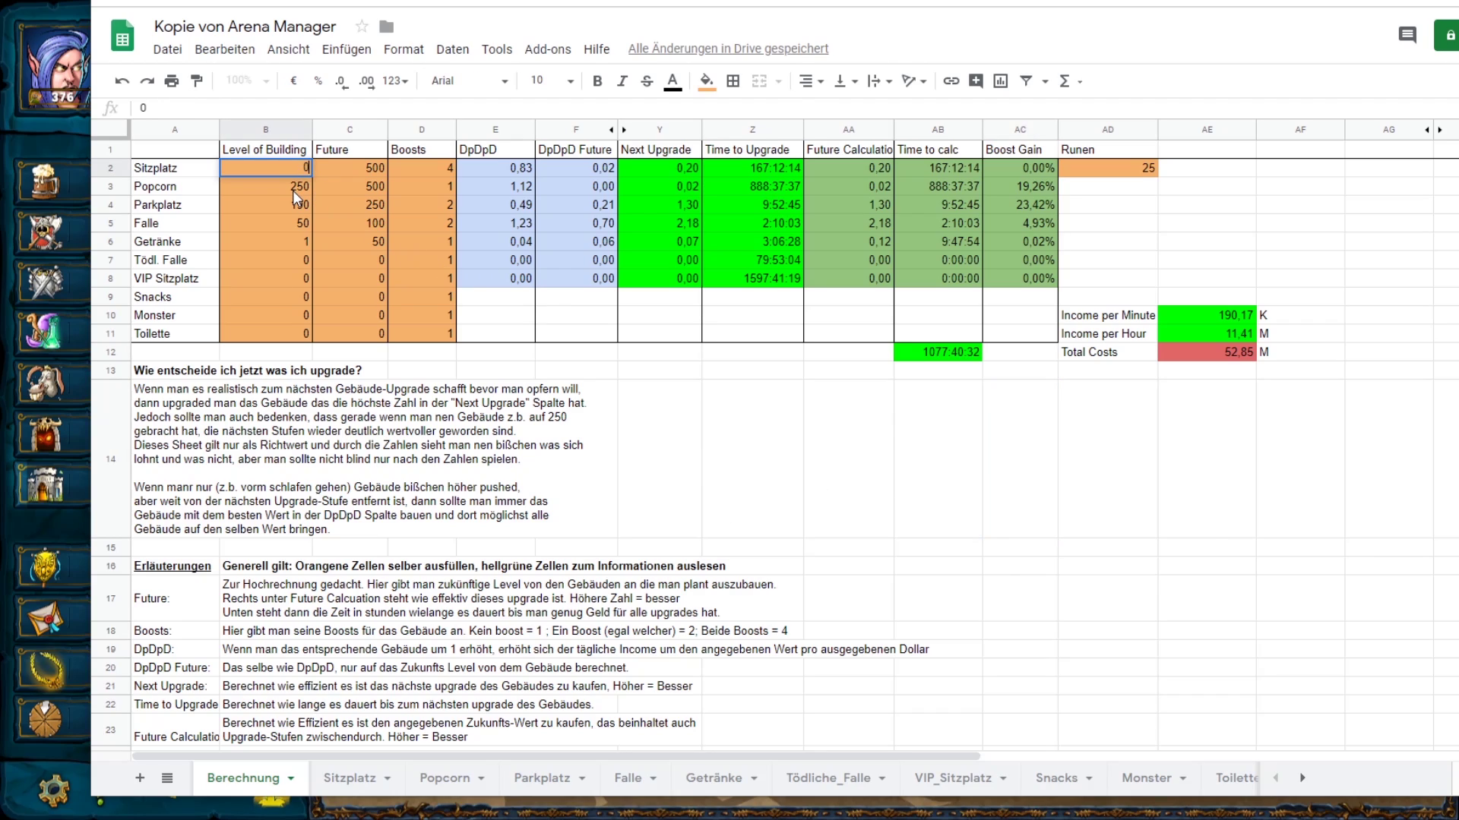
pyautogui.write('0')
pyautogui.press('Return')
pyautogui.write('0')
pyautogui.press('Return')
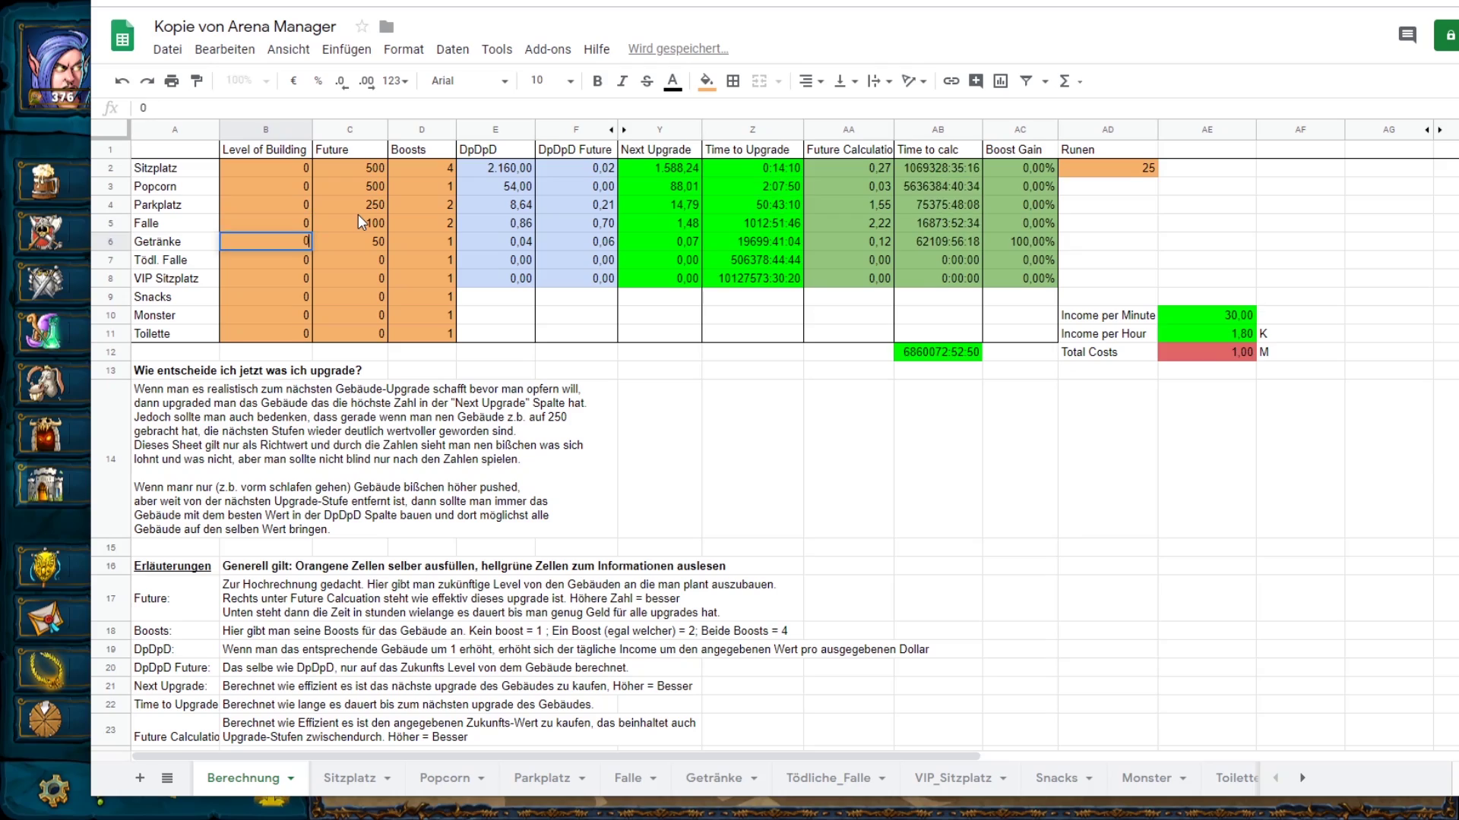
pyautogui.write('0')
pyautogui.press('Return')
pyautogui.click(372, 173)
pyautogui.write('0')
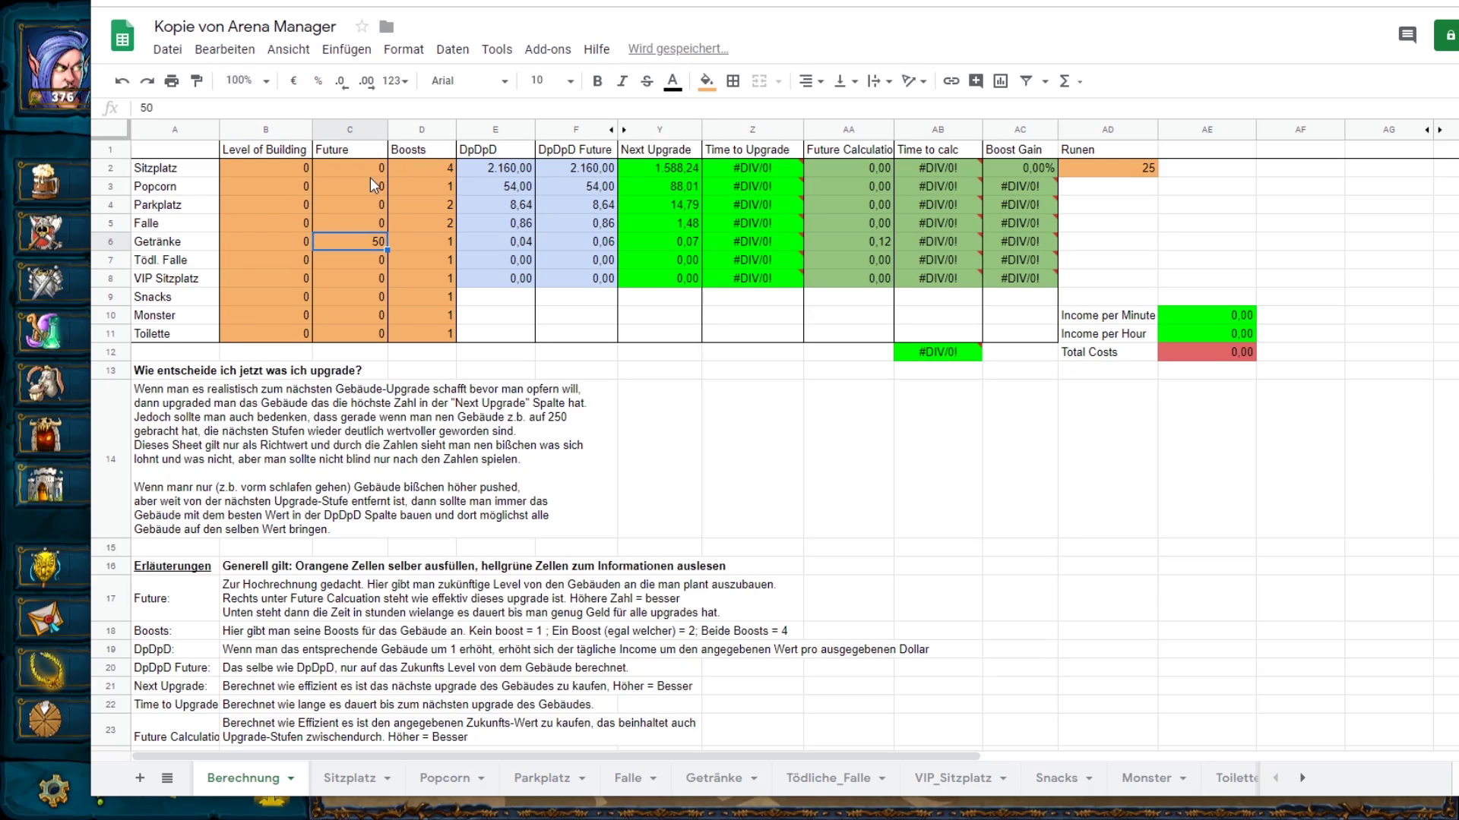
# Step: With the game's buildings in view, set Level of Building to 340 for Sitzplatz, 250 for Popcorn, 190 for Parkplatz, 50 for Falle and 1 for Getränke
pyautogui.moveTo(603, 0); pyautogui.dragTo(1344, 12)
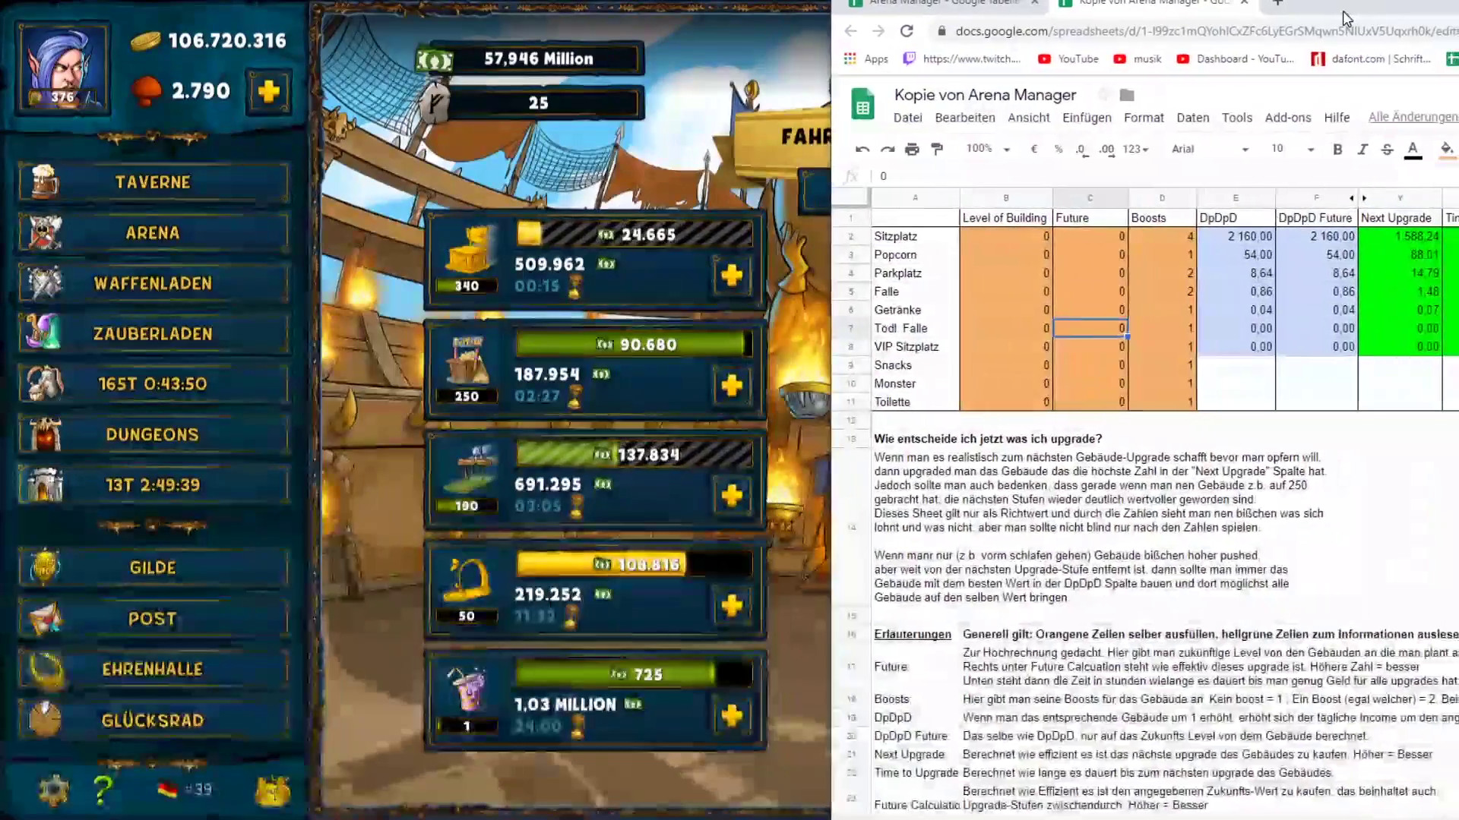
pyautogui.click(1035, 237)
pyautogui.write('340')
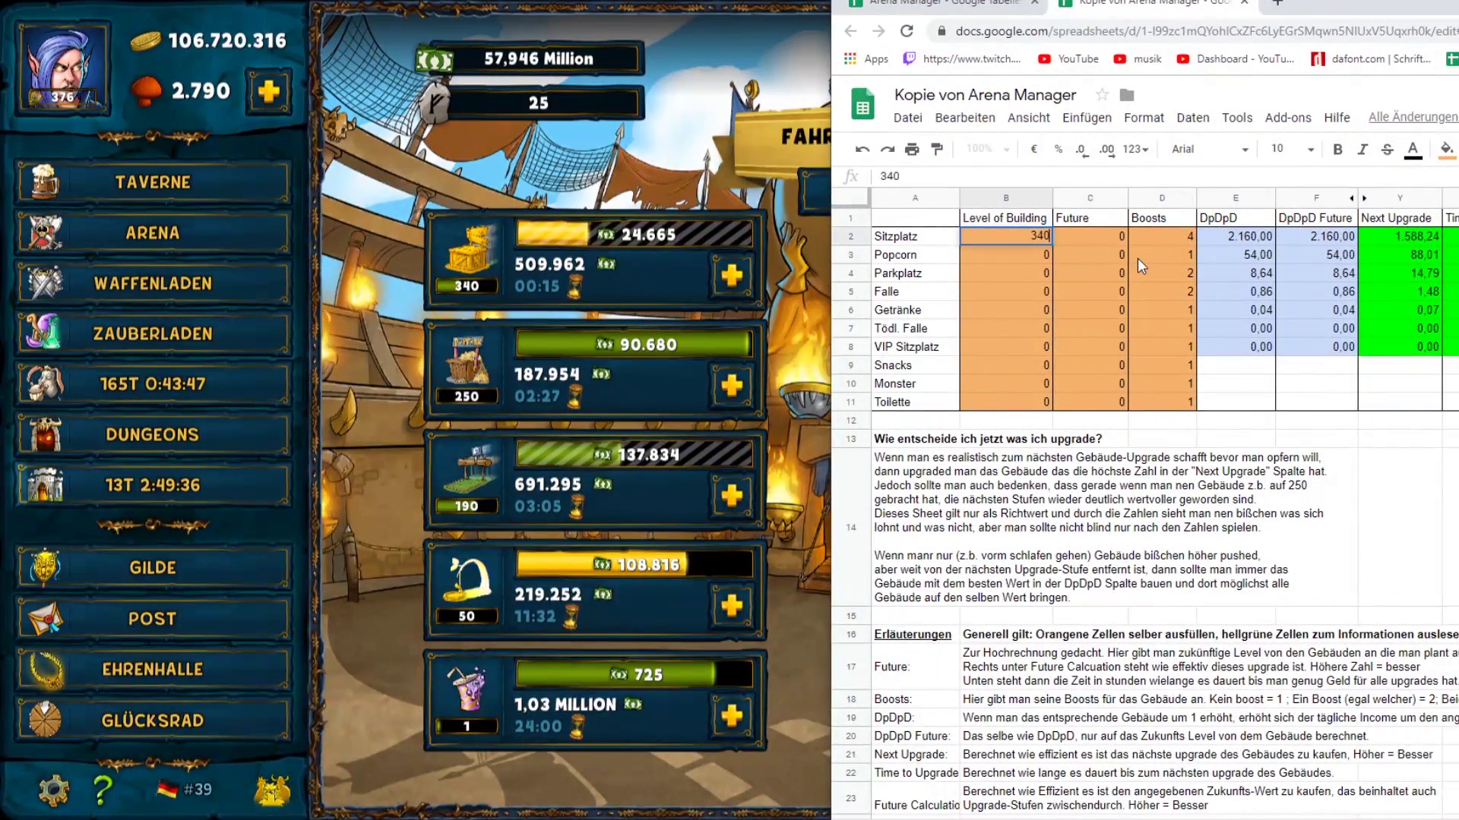
pyautogui.press('Return')
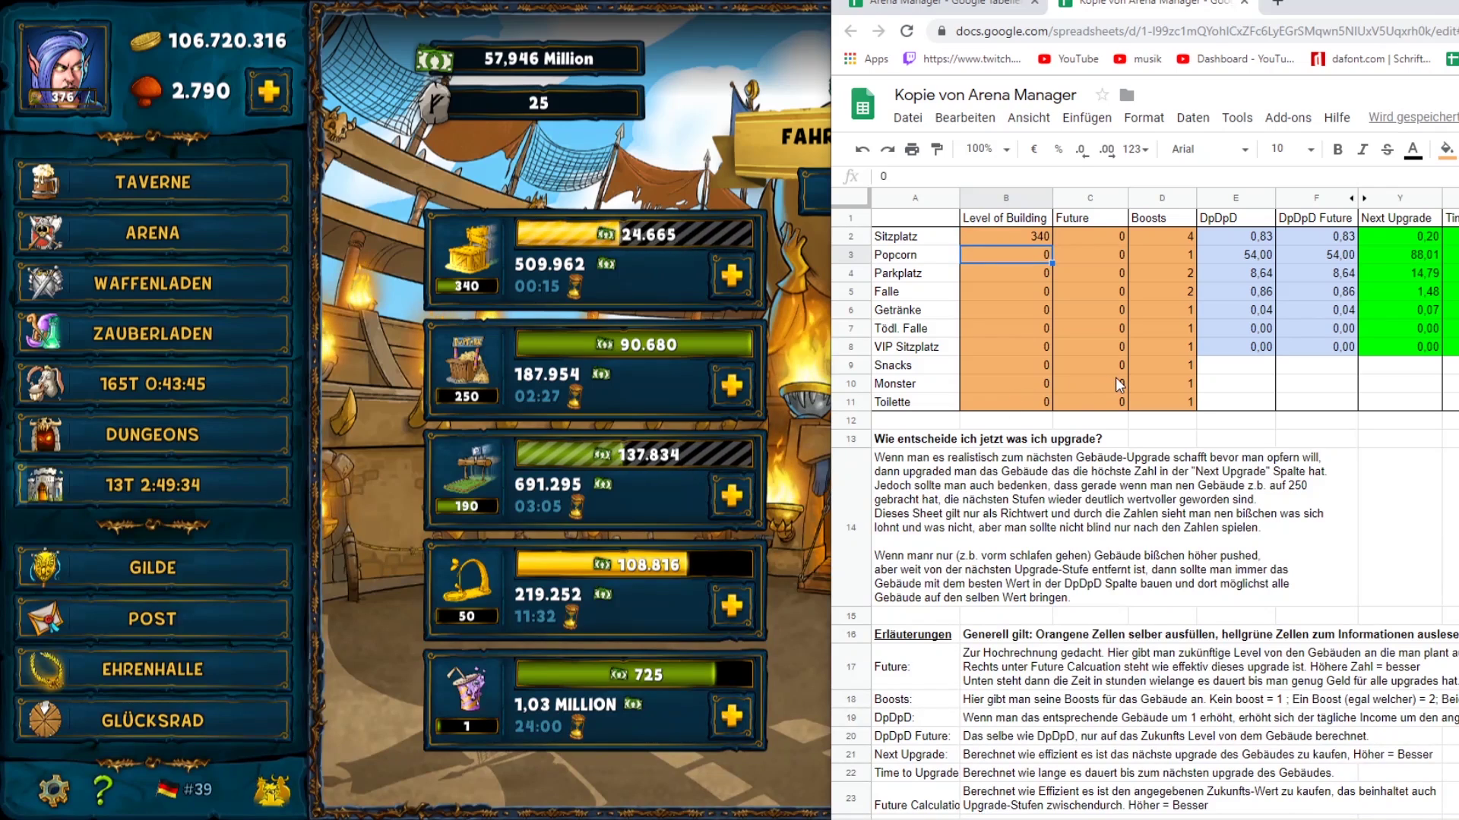
pyautogui.write('250')
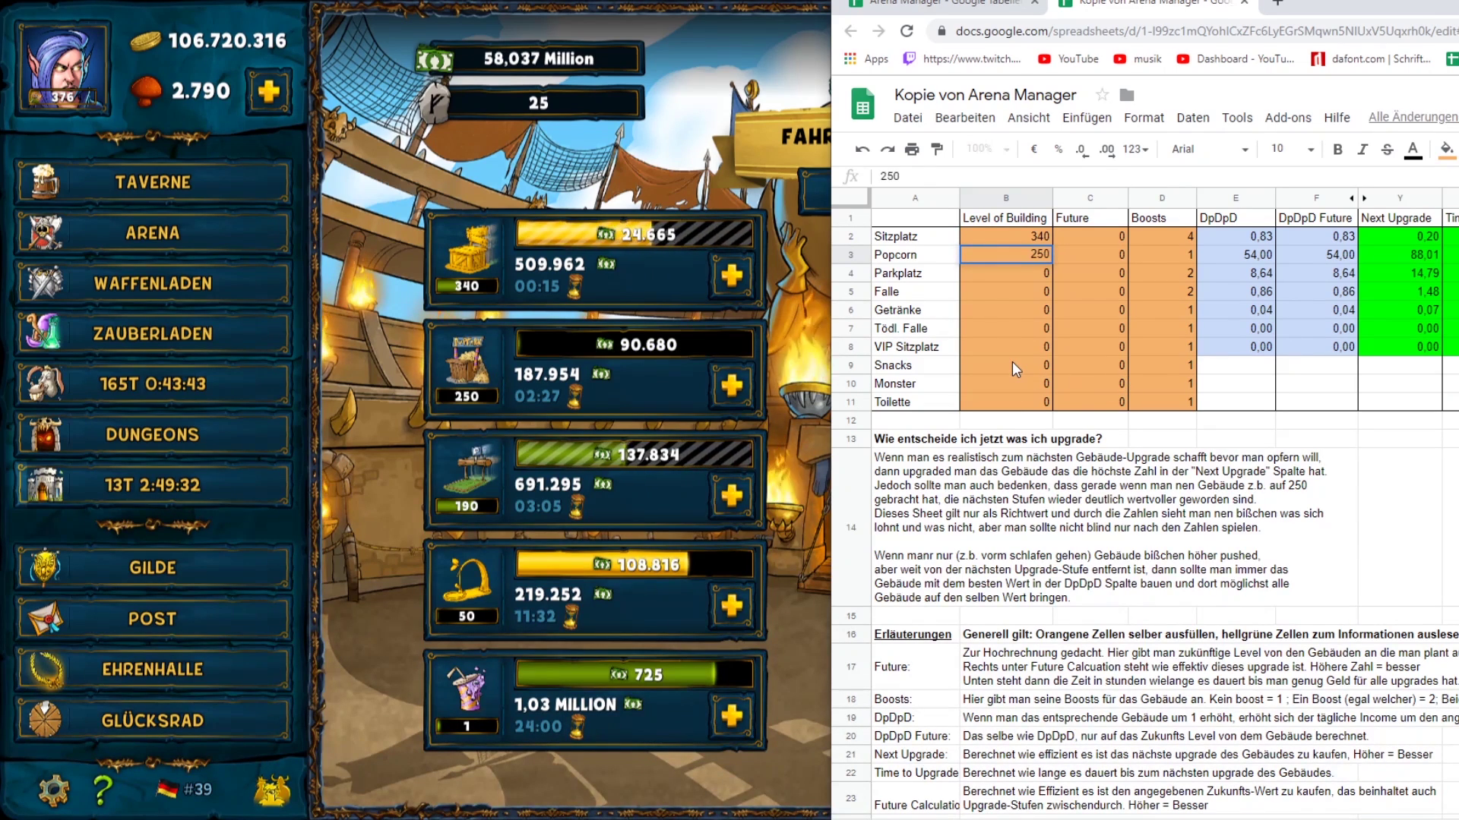
pyautogui.press('Return')
pyautogui.write('190')
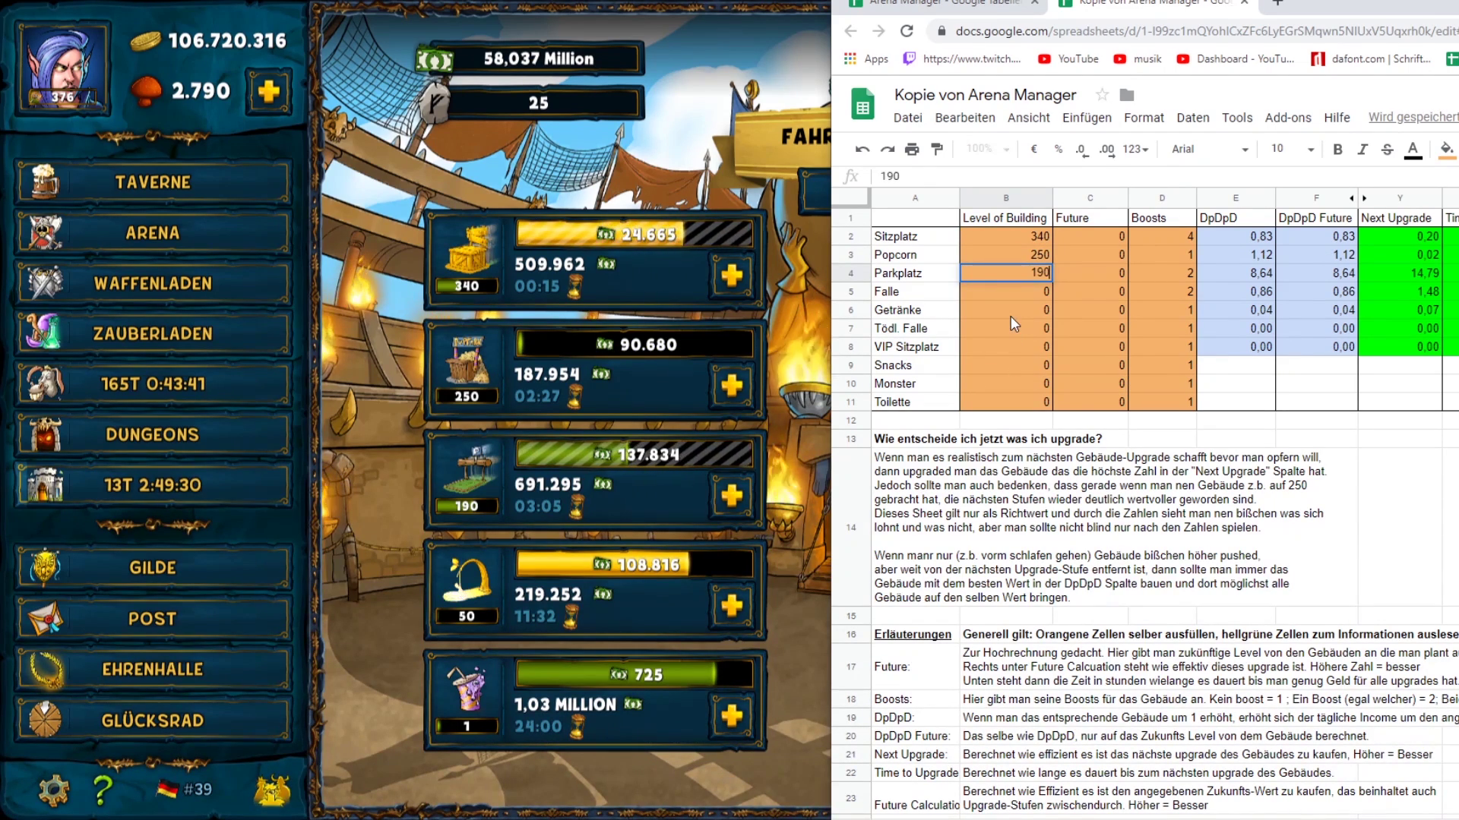
pyautogui.press('Return')
pyautogui.write('50')
pyautogui.press('Return')
pyautogui.write('1')
pyautogui.press('Return')
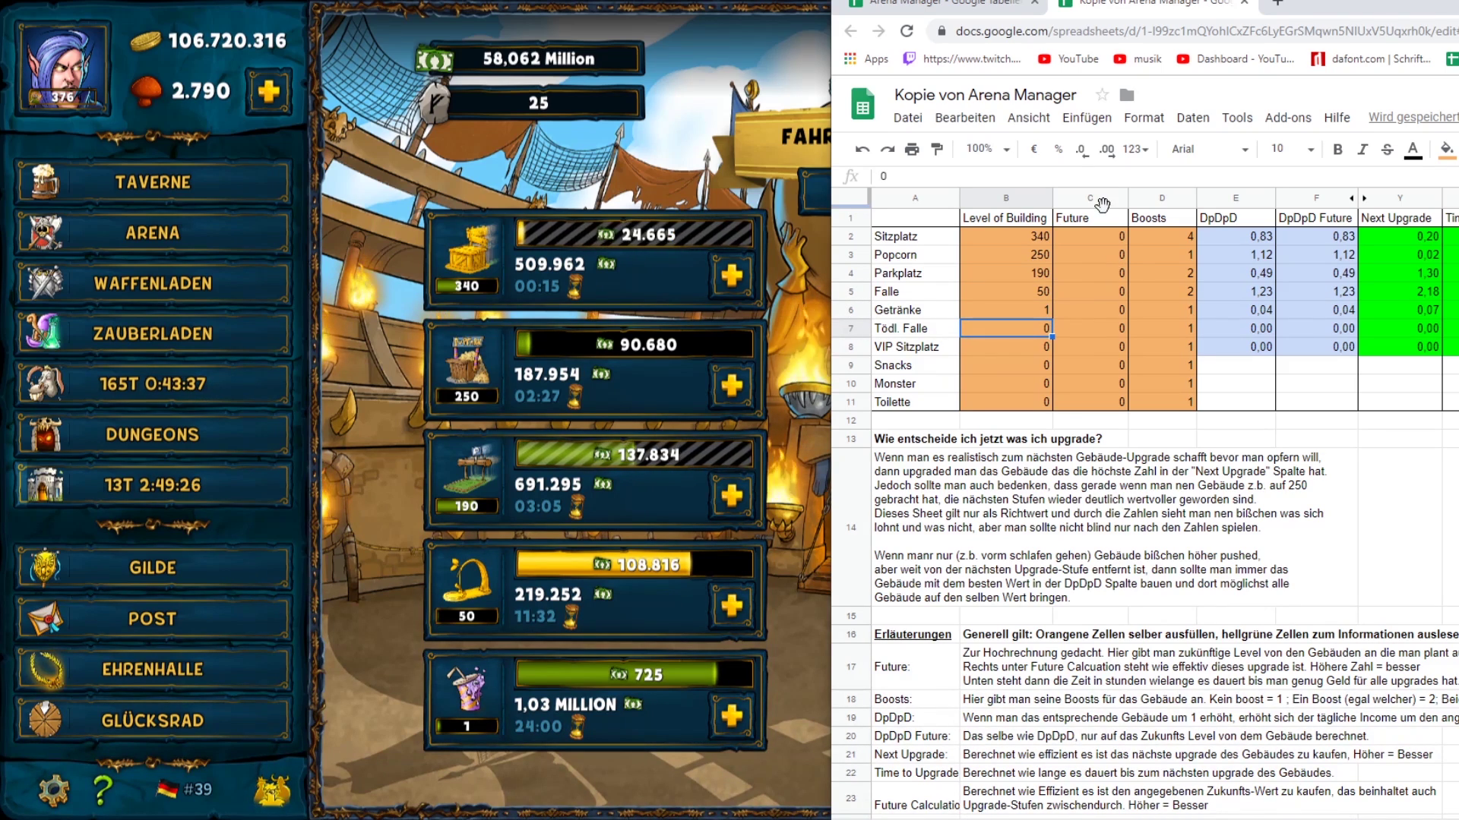
# Step: Set the Future levels to 500 for Sitzplatz, 500 for Popcorn, 250 for Parkplatz, 50 for Falle and 25 for Getränke
pyautogui.click(1079, 235)
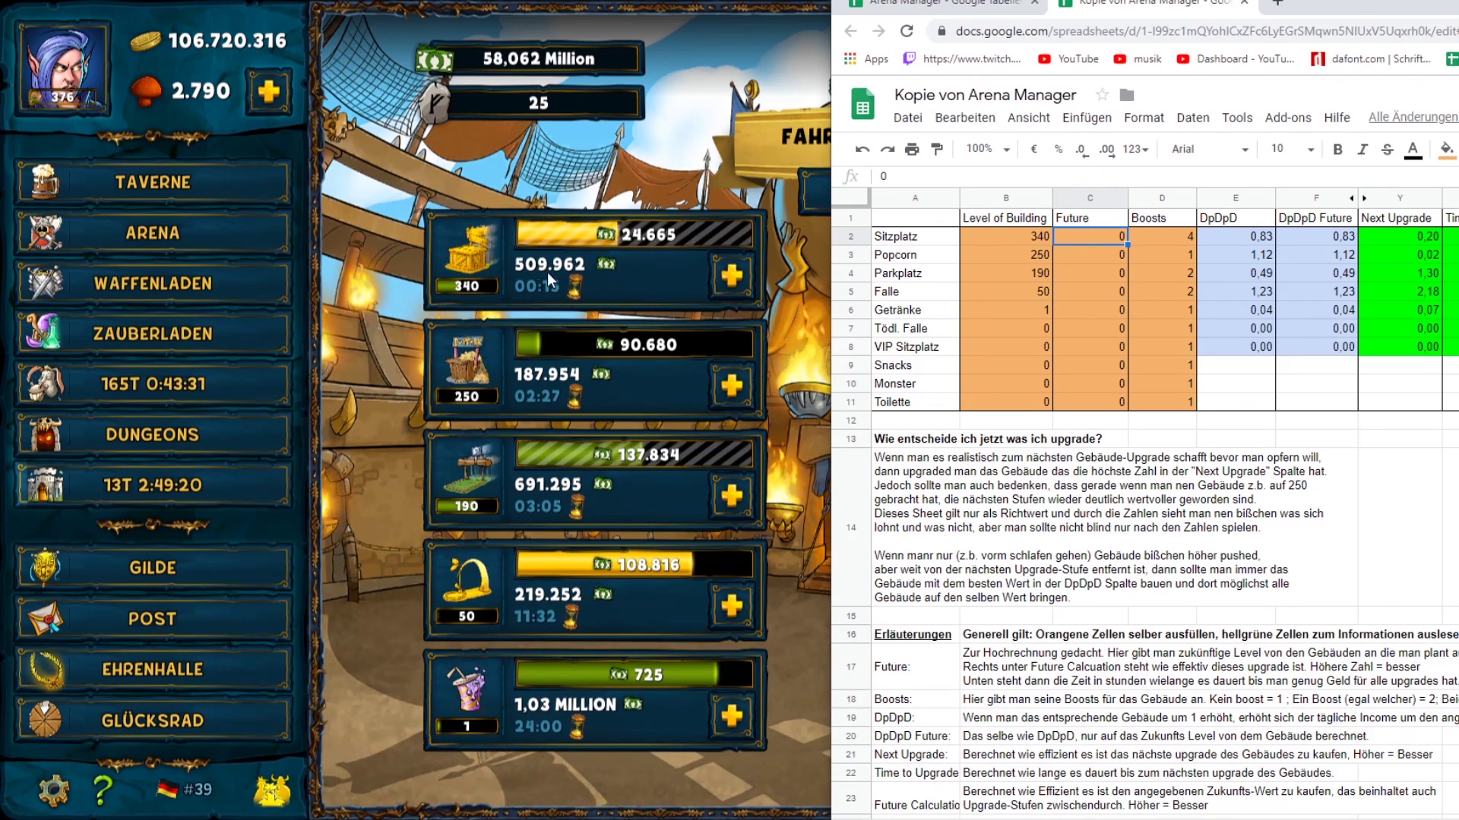
pyautogui.write('500')
pyautogui.press('Return')
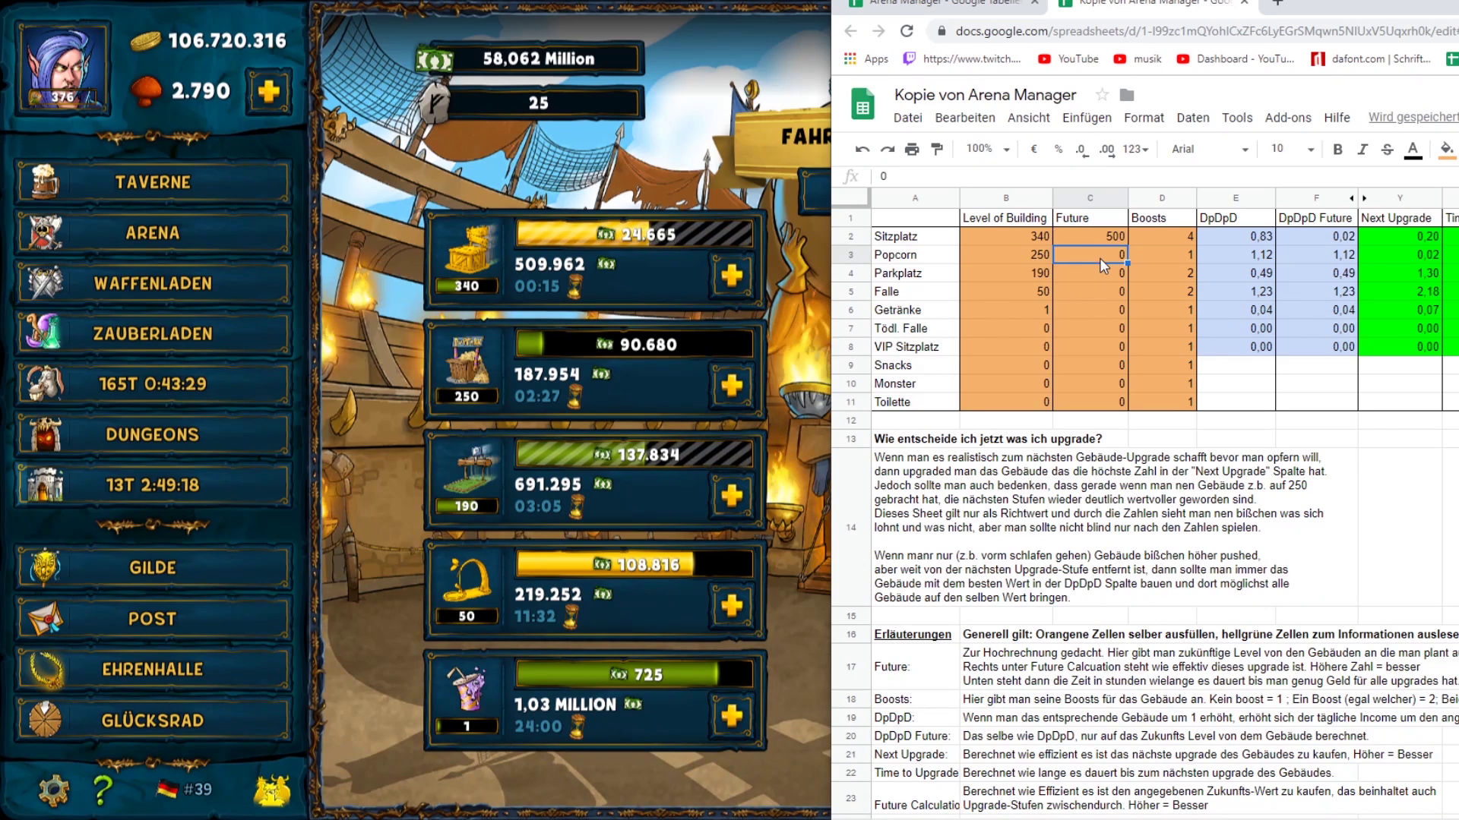
pyautogui.write('500')
pyautogui.press('Return')
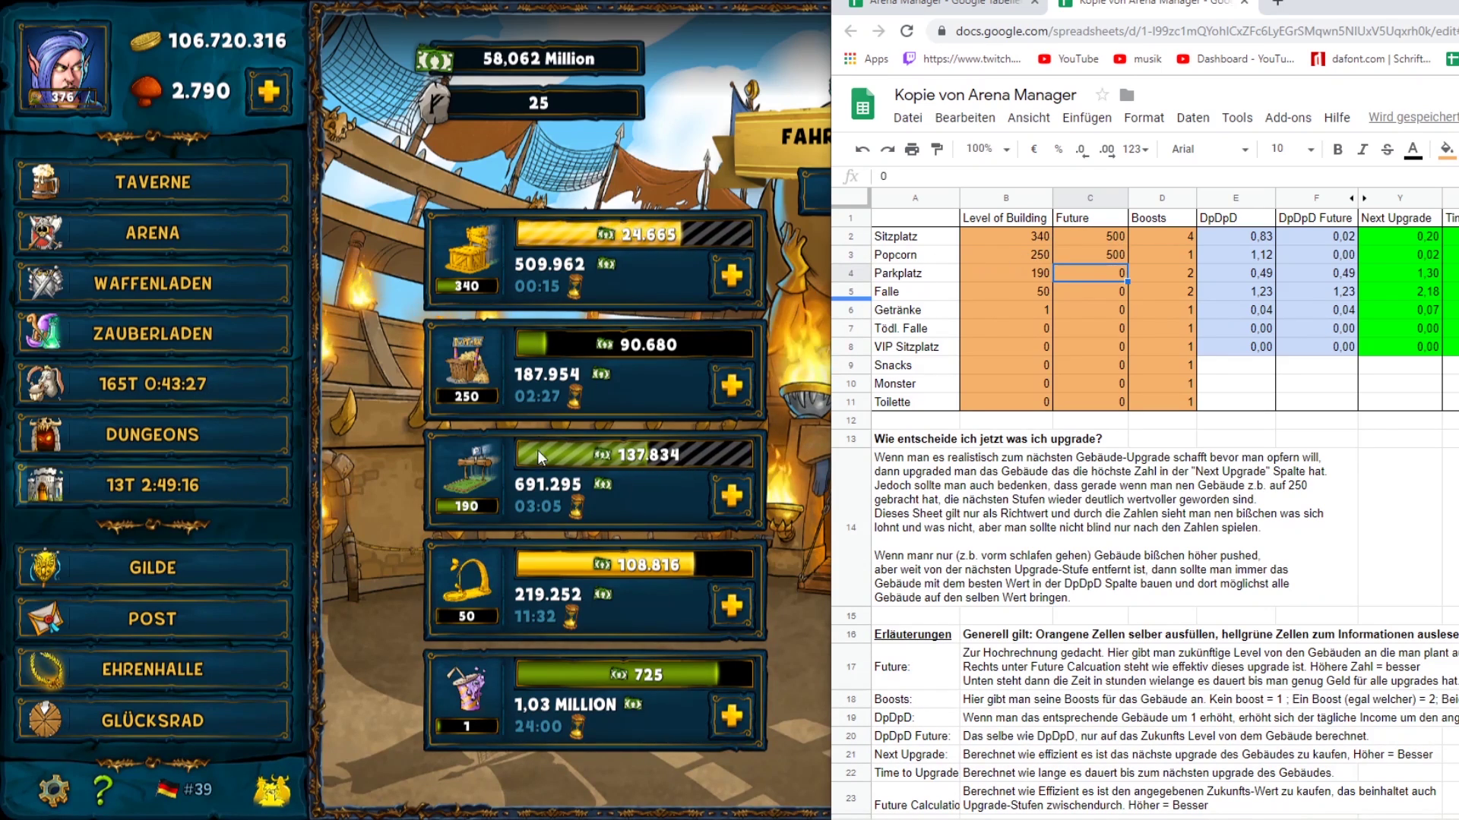
pyautogui.write('250')
pyautogui.press('Return')
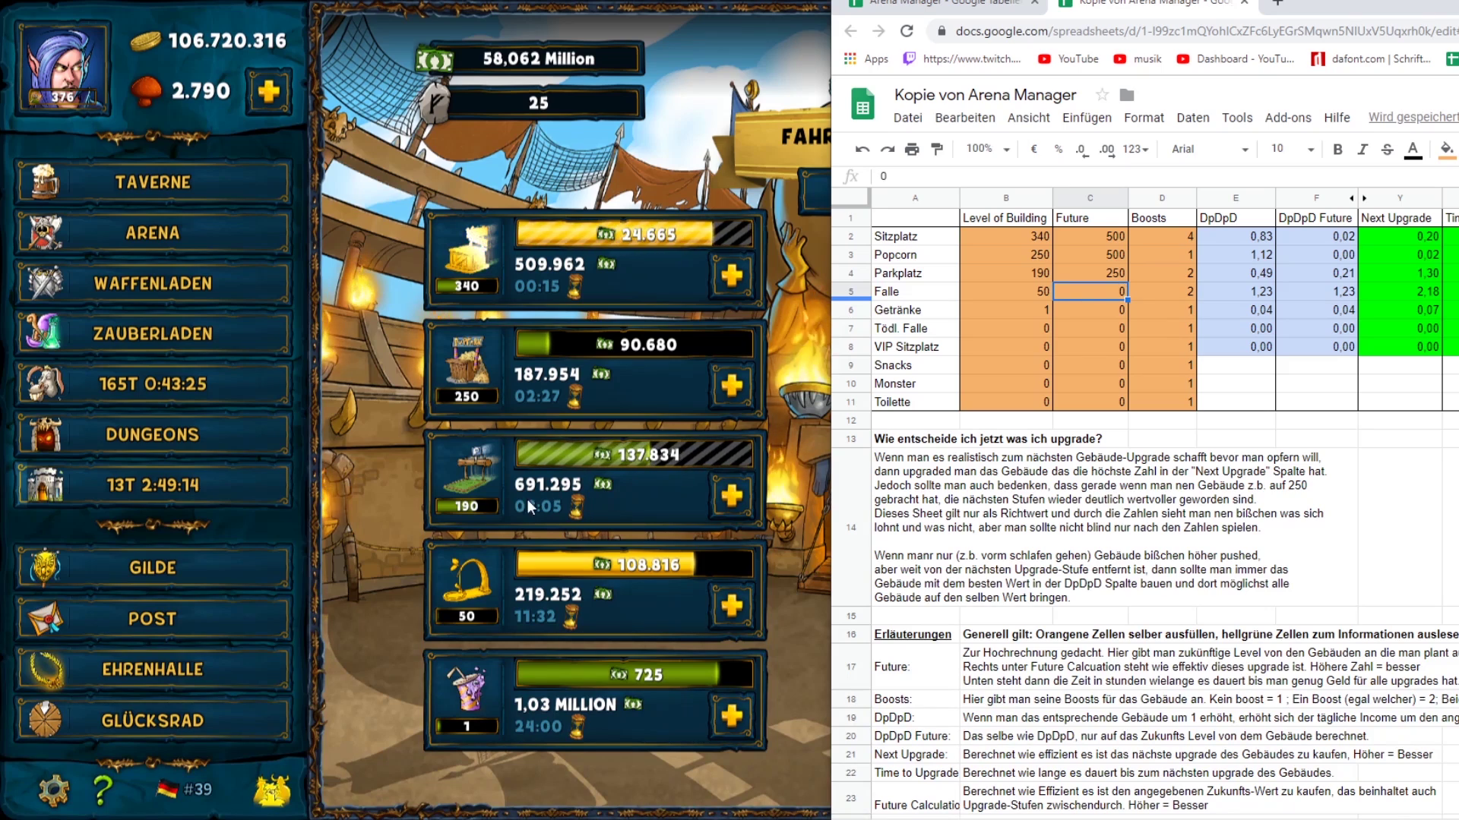
pyautogui.write('50')
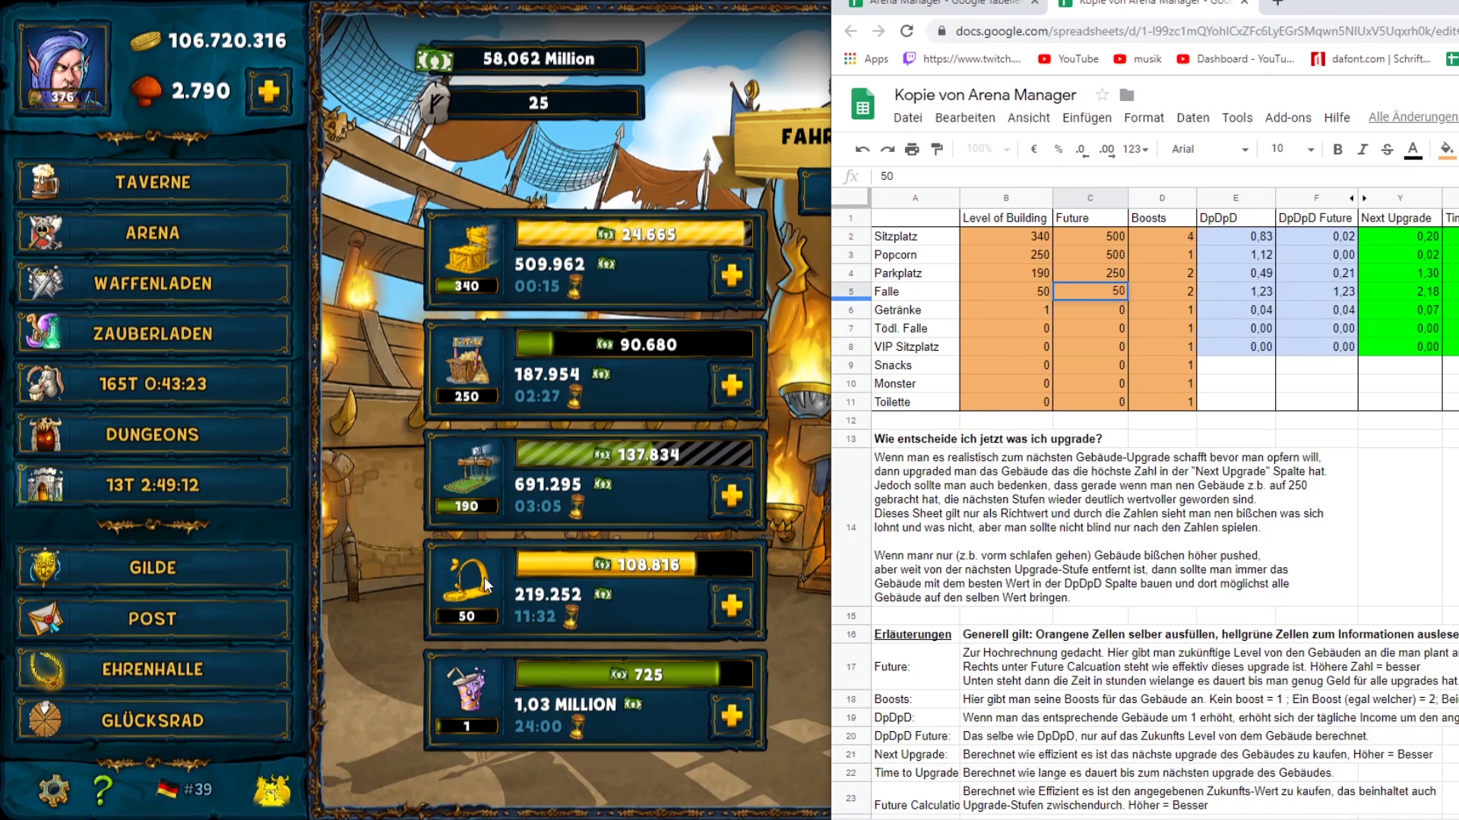
pyautogui.press('Return')
pyautogui.write('25')
pyautogui.press('Return')
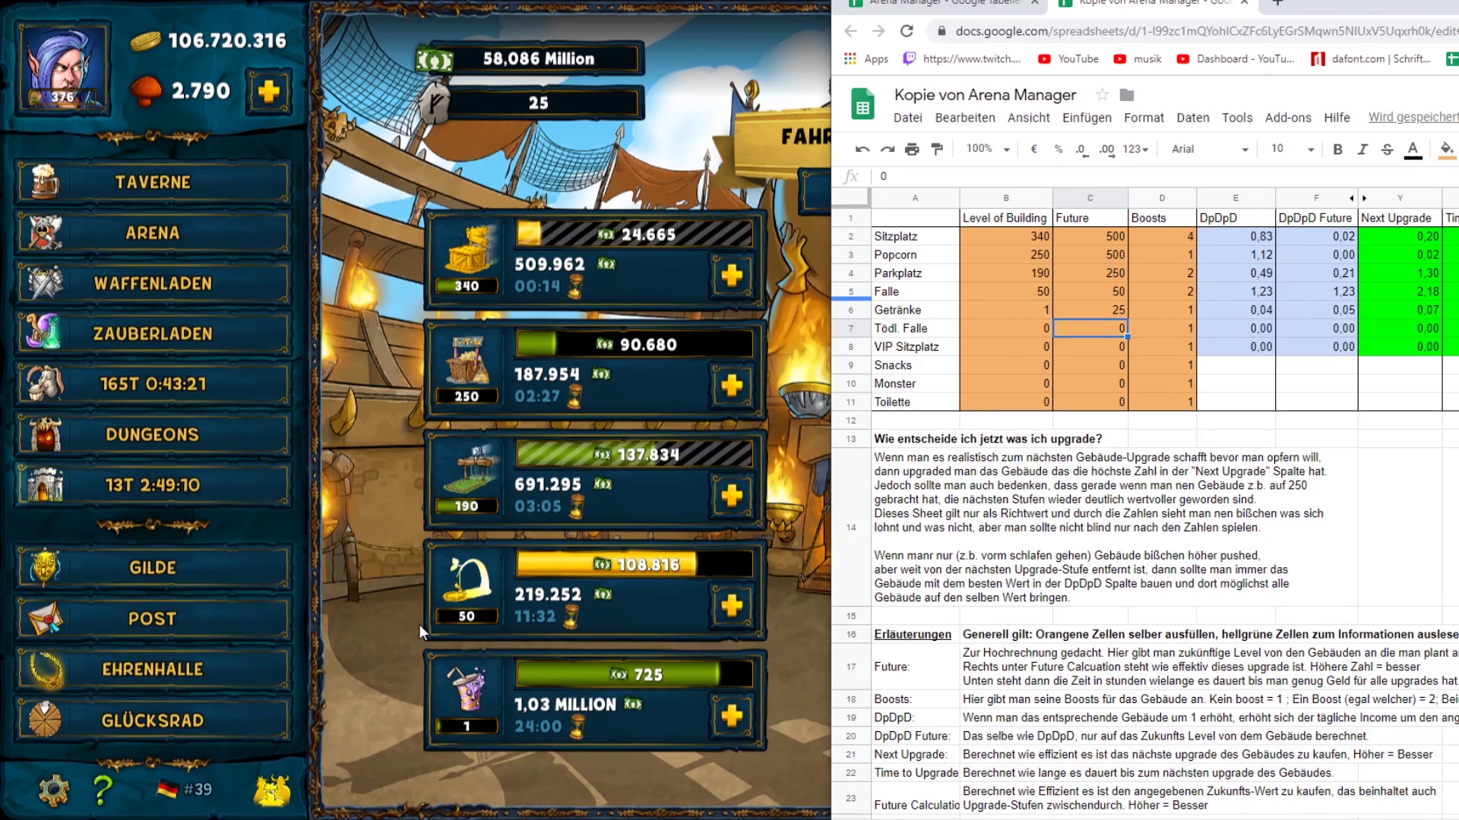
# Step: Reset the Boosts values of Sitzplatz, Falle and Parkplatz to 1
pyautogui.click(1175, 243)
pyautogui.write('1')
pyautogui.press('Return')
pyautogui.click(1179, 286)
pyautogui.write('1')
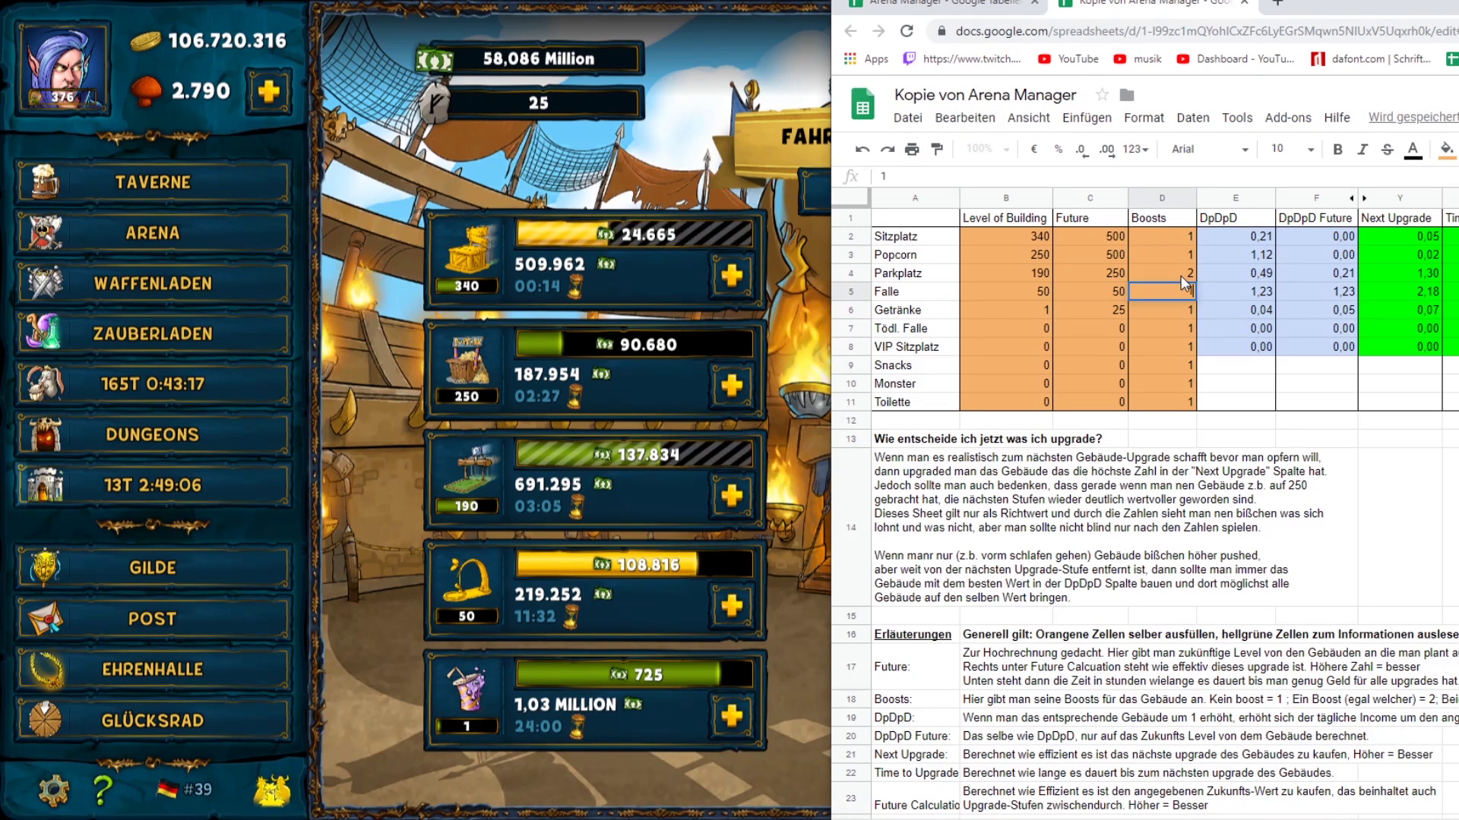
pyautogui.click(1180, 276)
pyautogui.write('1')
pyautogui.press('Return')
# Step: Set the Boosts value of Sitzplatz to 2 for a single boost
pyautogui.click(1153, 238)
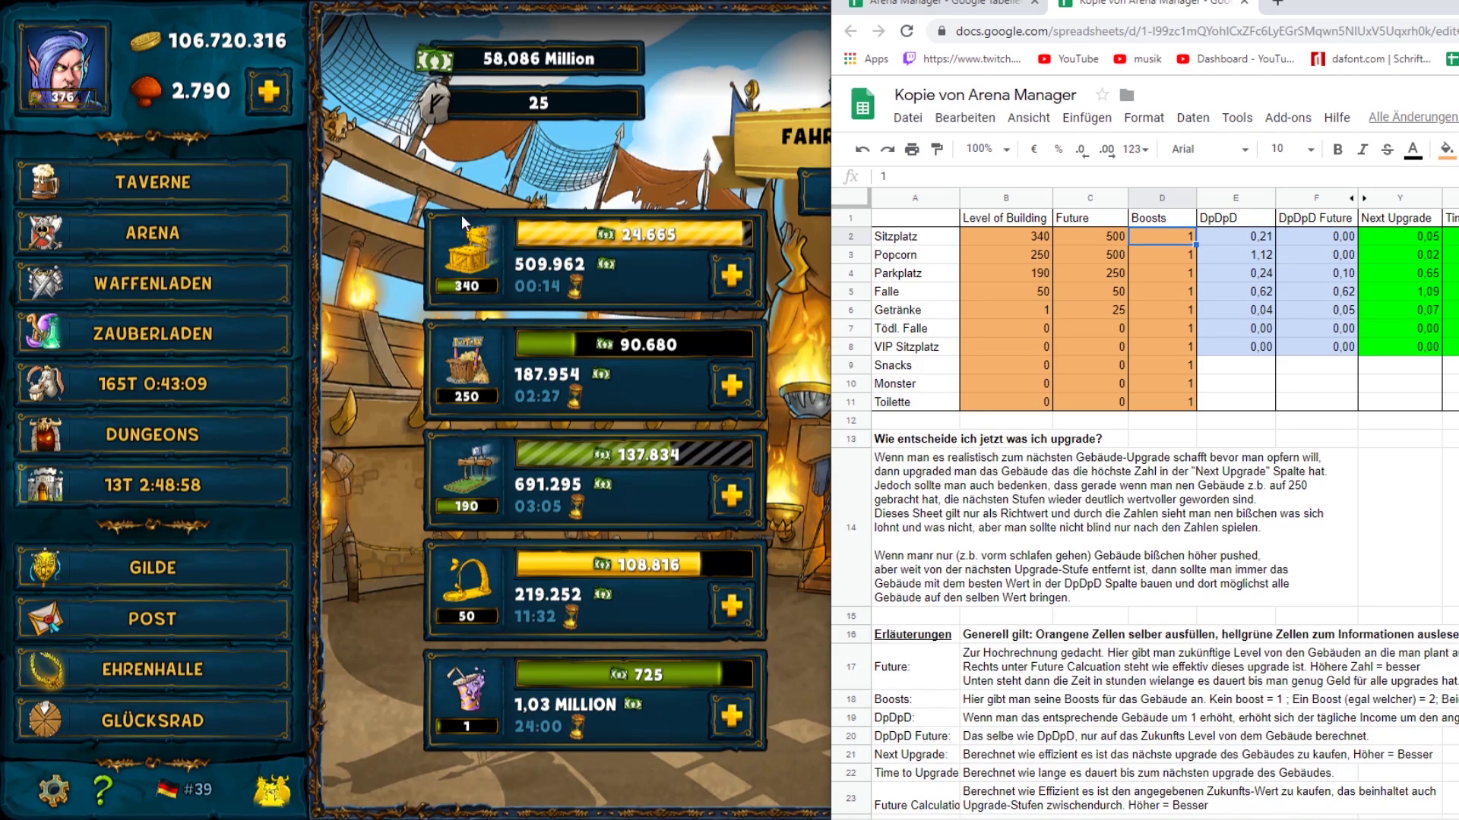
pyautogui.write('2')
pyautogui.press('Return')
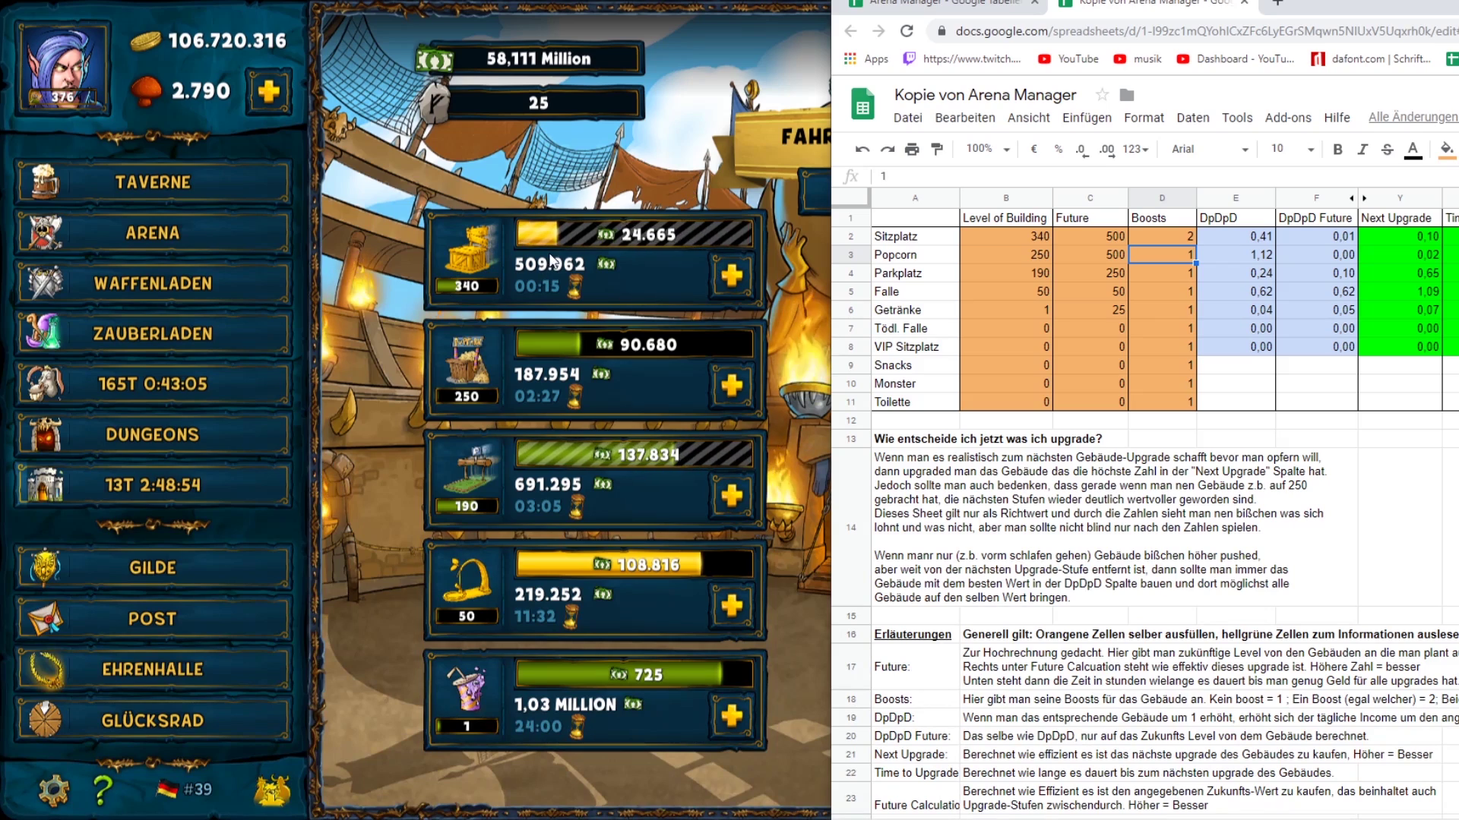
# Step: Set the Boosts values to 4 for Sitzplatz, 2 for Parkplatz and 2 for Falle
pyautogui.click(1184, 237)
pyautogui.write('4')
pyautogui.press('Return')
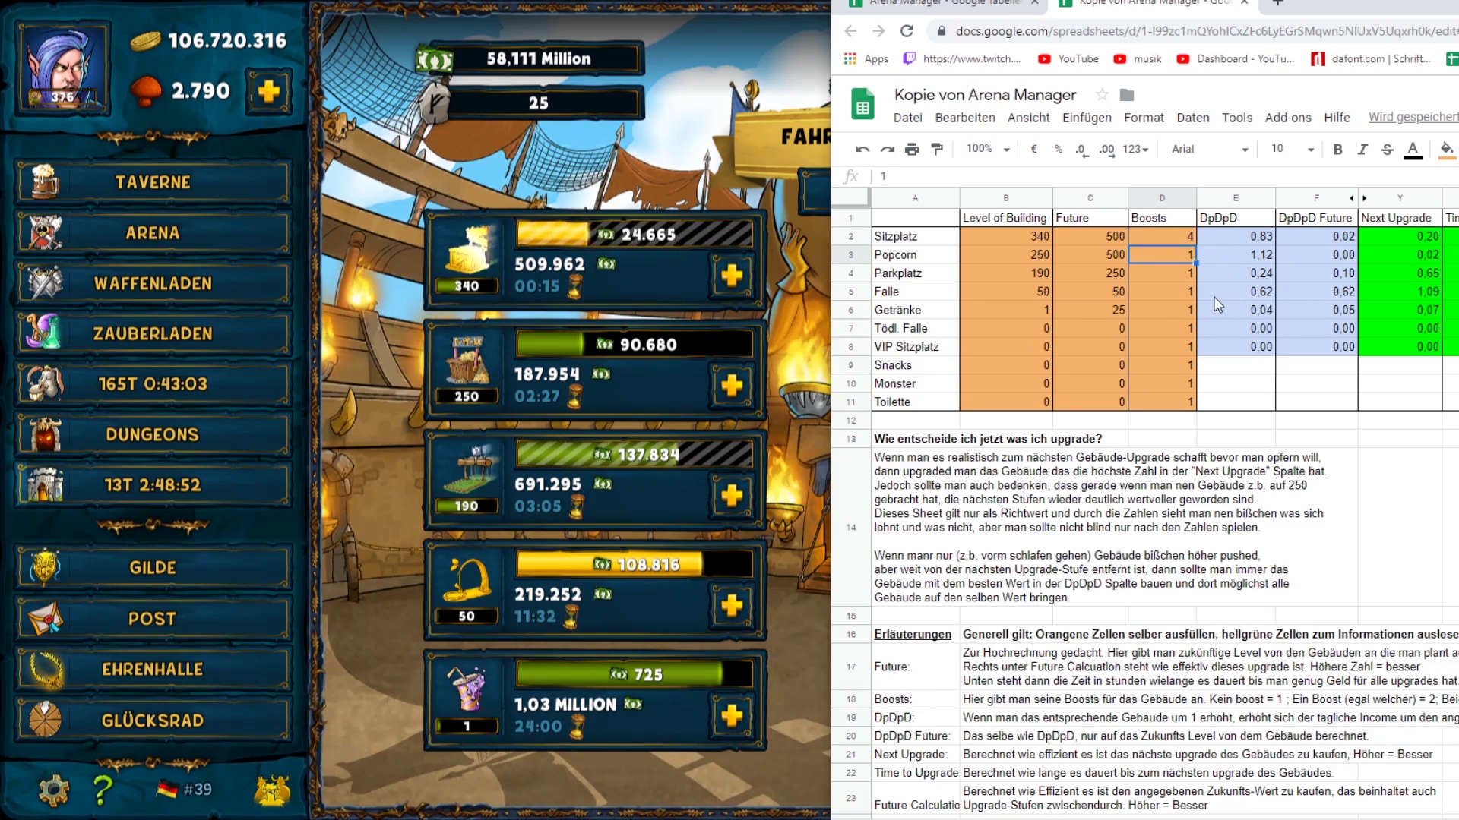
pyautogui.press('Down')
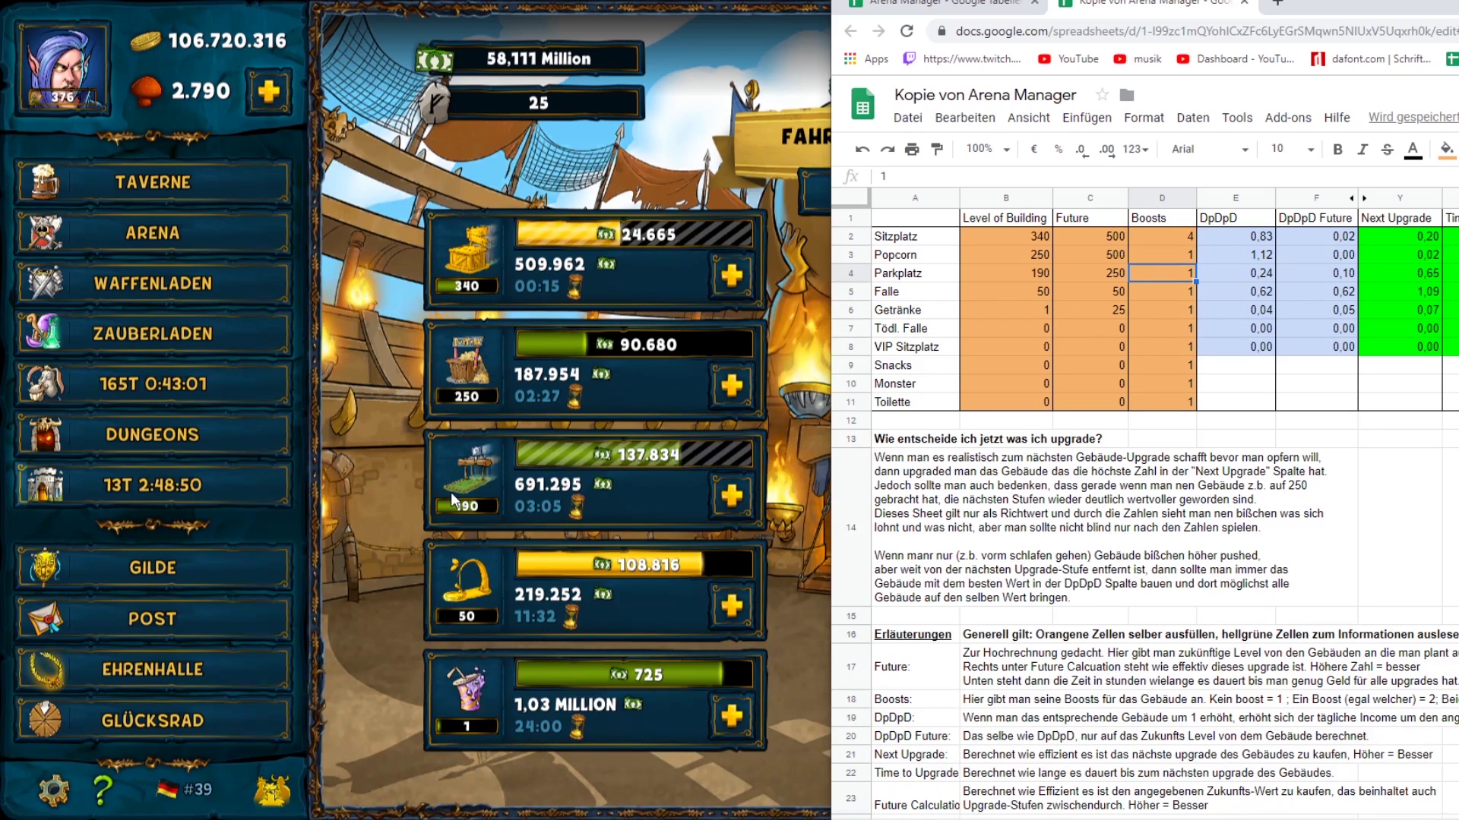
pyautogui.write('2')
pyautogui.press('Return')
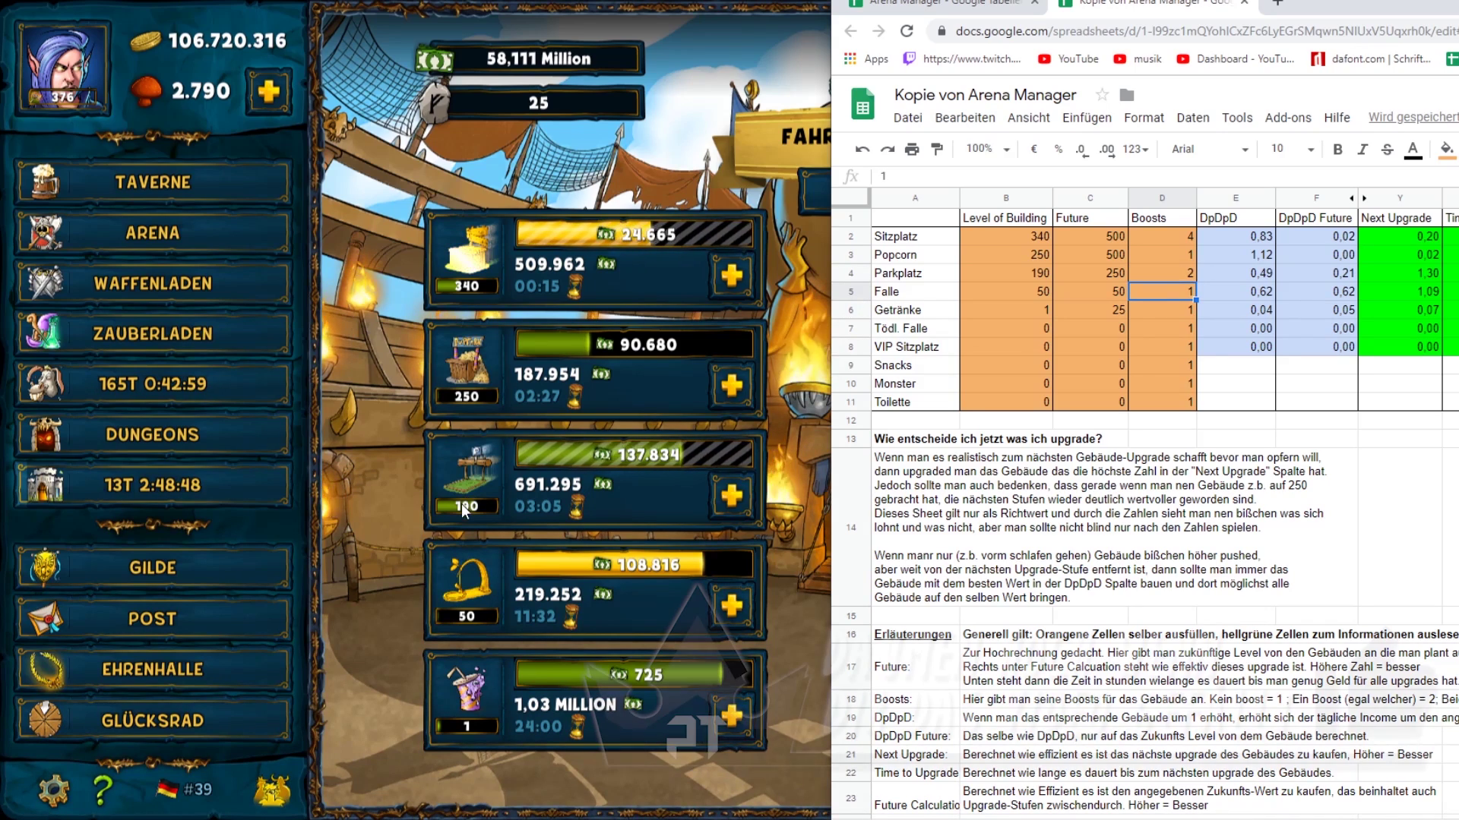
pyautogui.write('2')
pyautogui.press('Return')
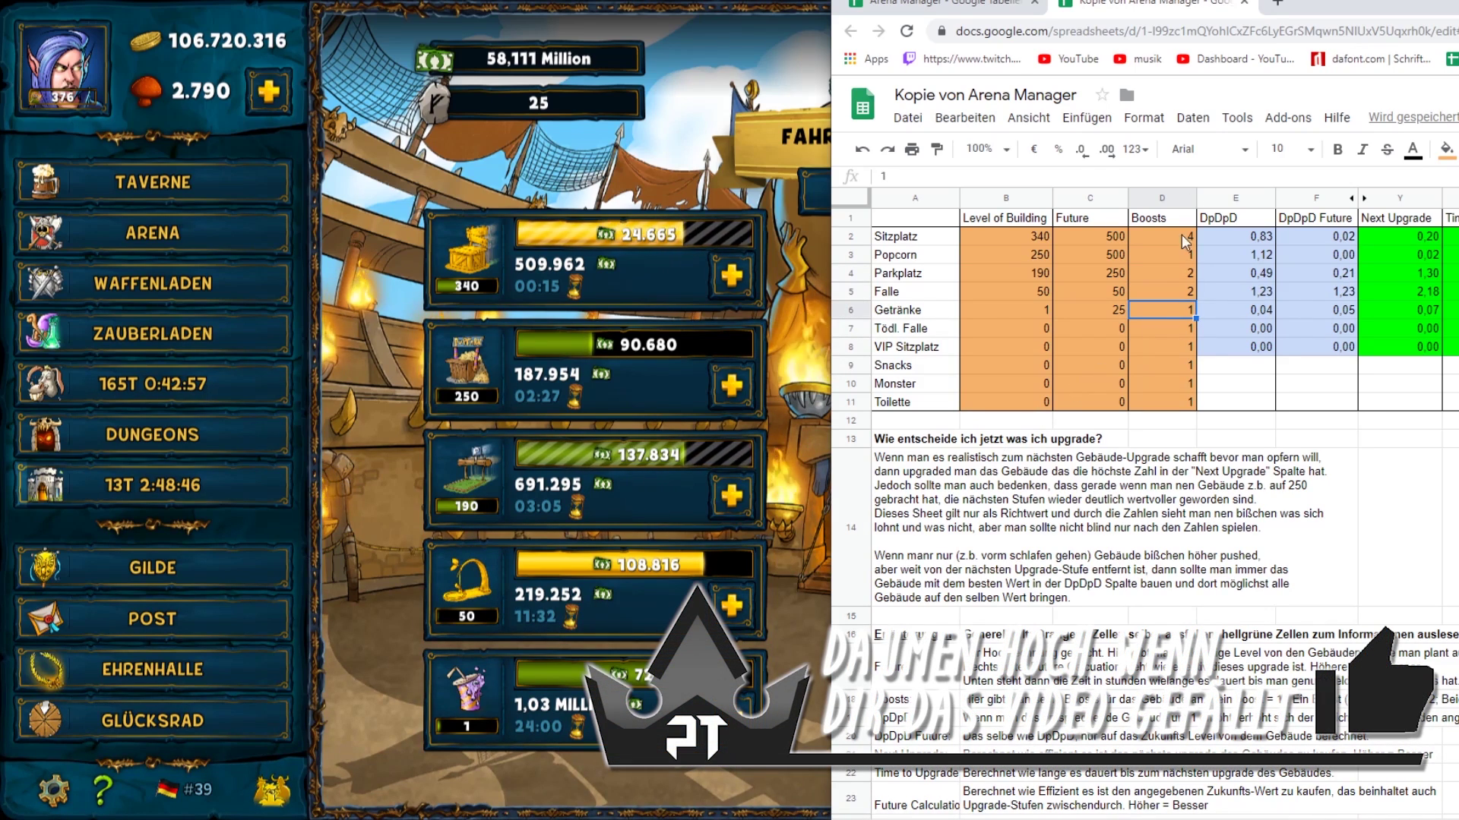
# Step: Bring the spreadsheet's calculation columns into view and examine the Income per Minute value and its unit
pyautogui.moveTo(1198, 2); pyautogui.dragTo(559, 0)
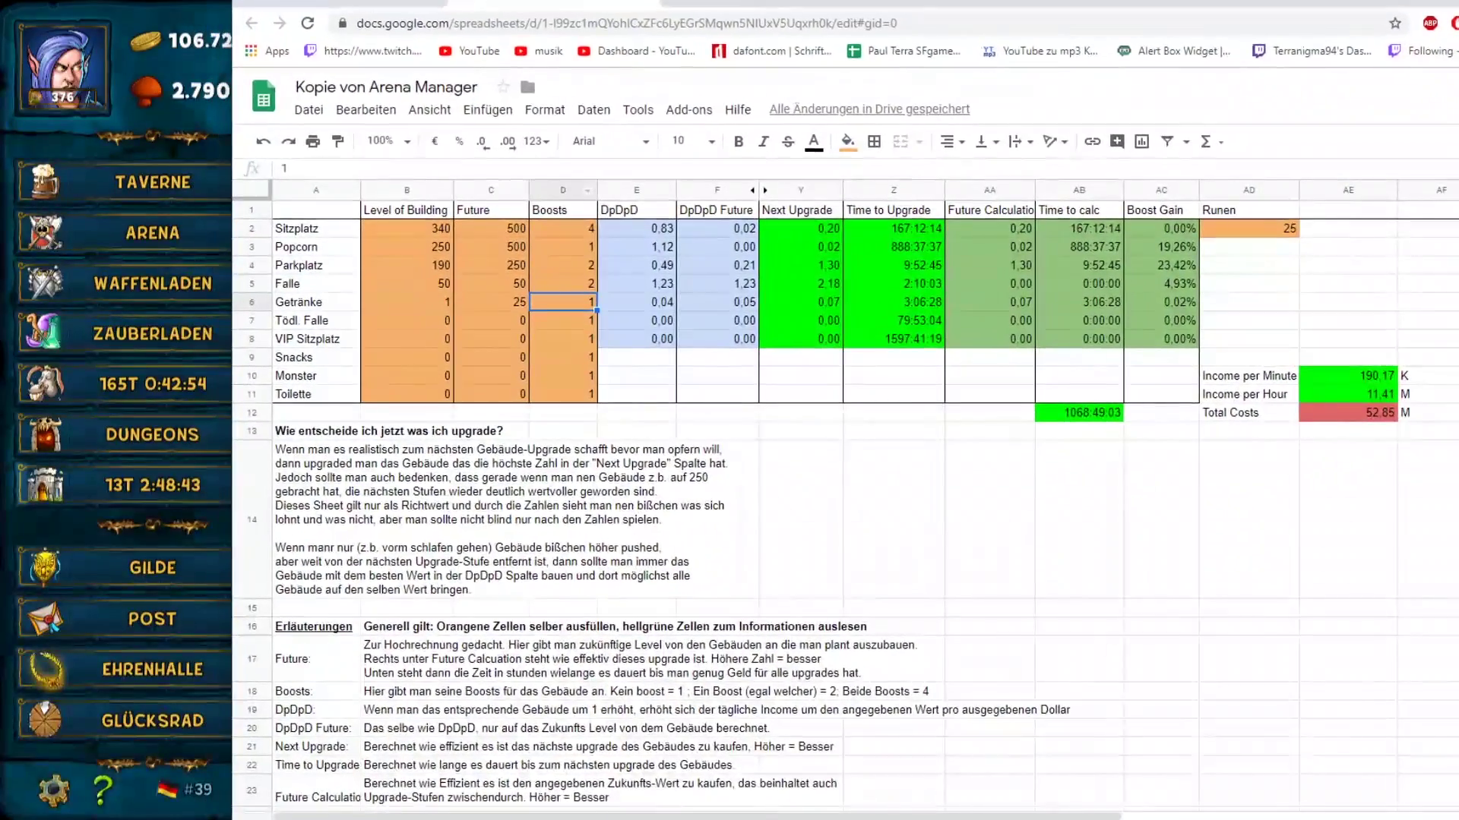
pyautogui.click(1022, 515)
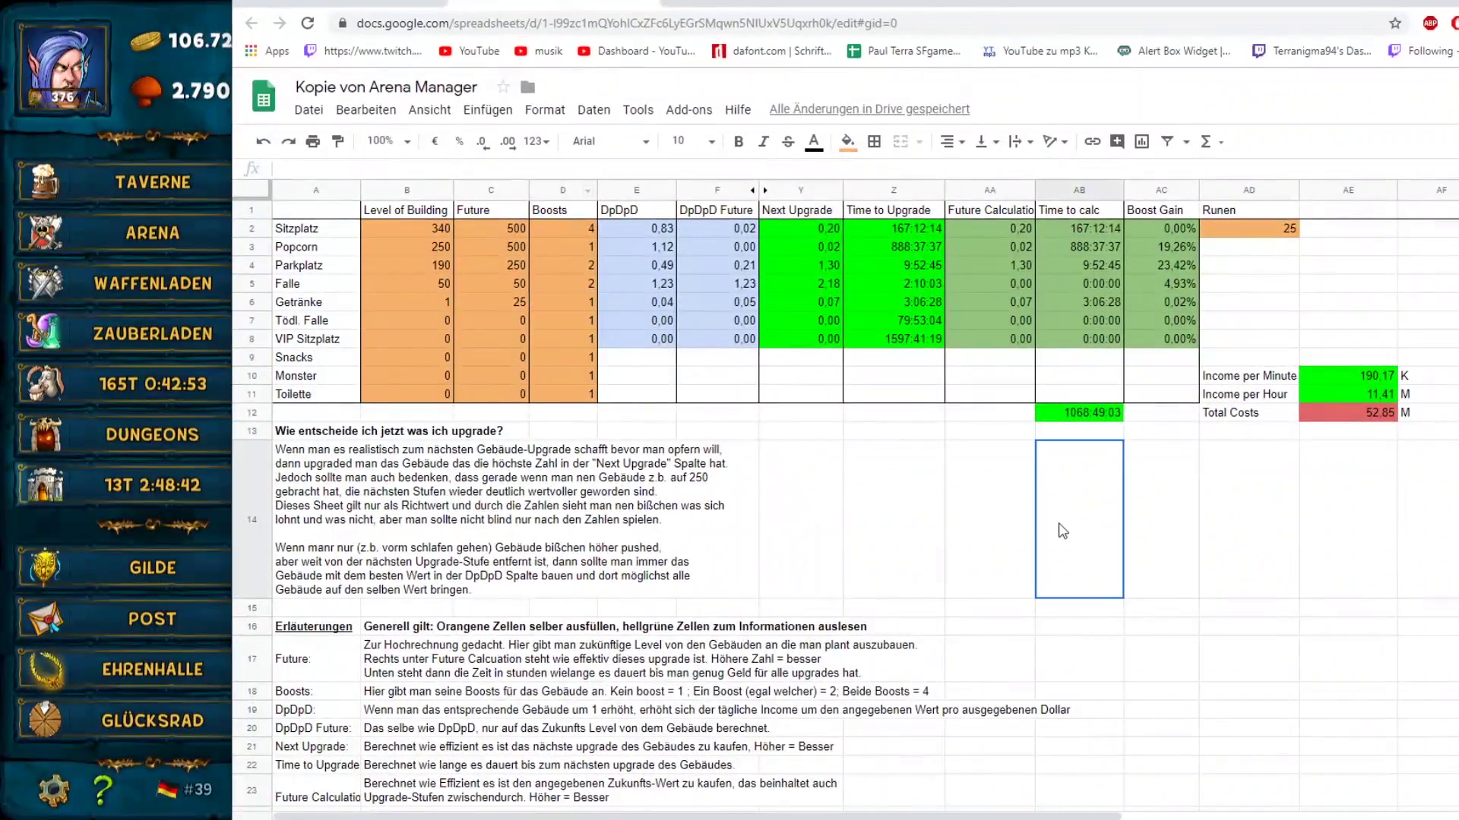
pyautogui.click(1295, 558)
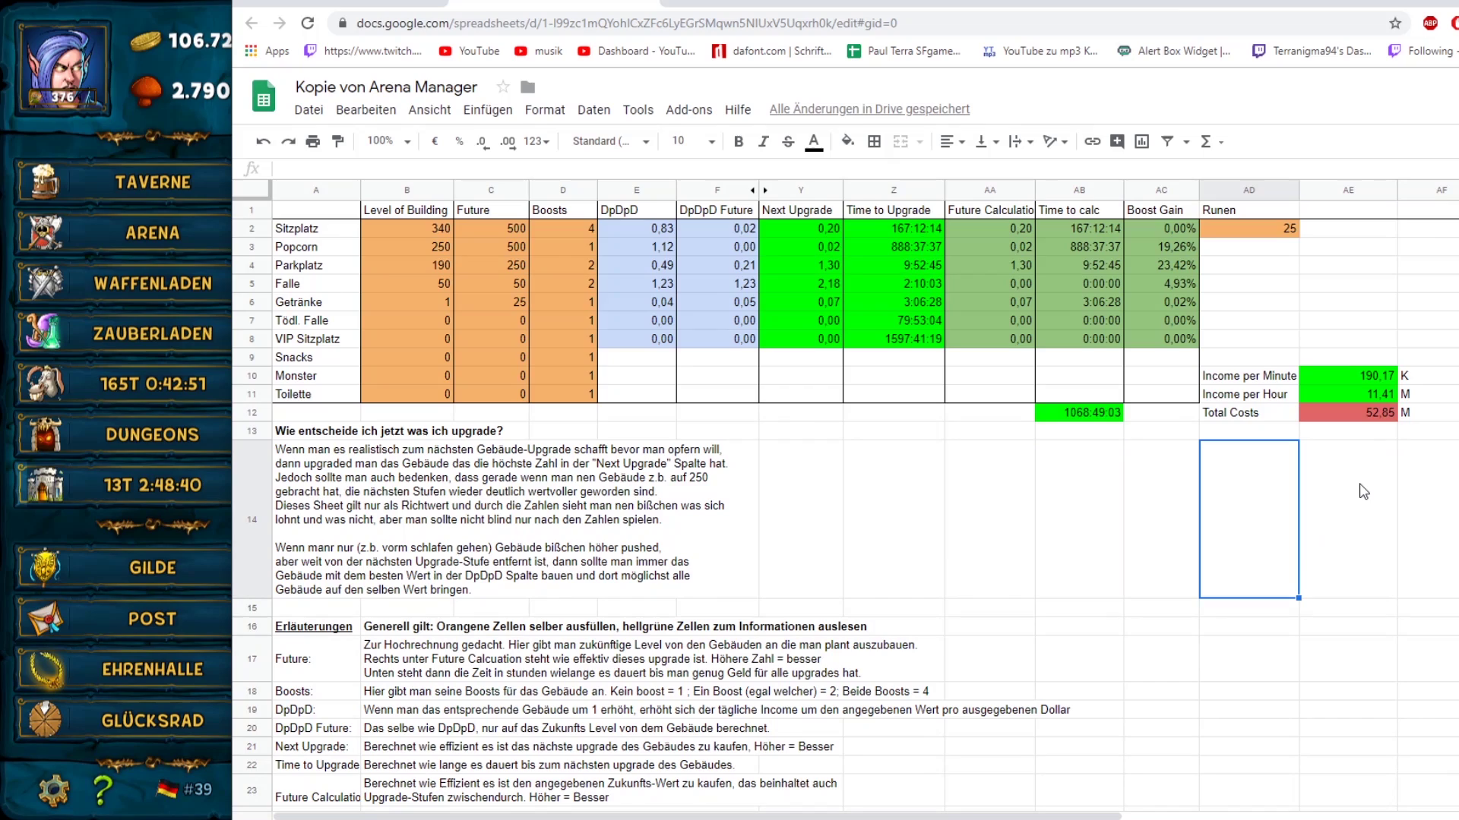
pyautogui.click(1383, 378)
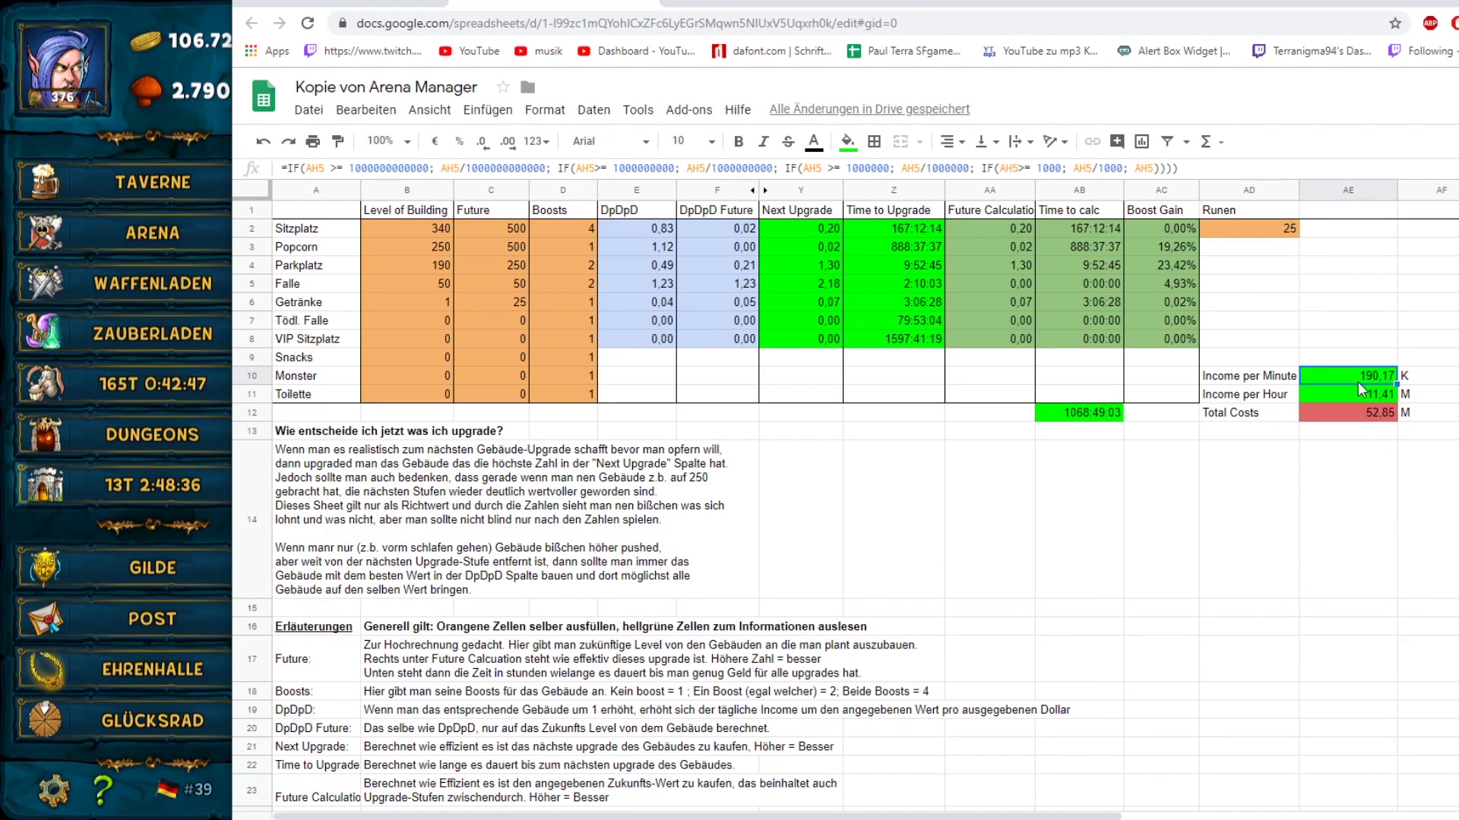
pyautogui.click(1425, 380)
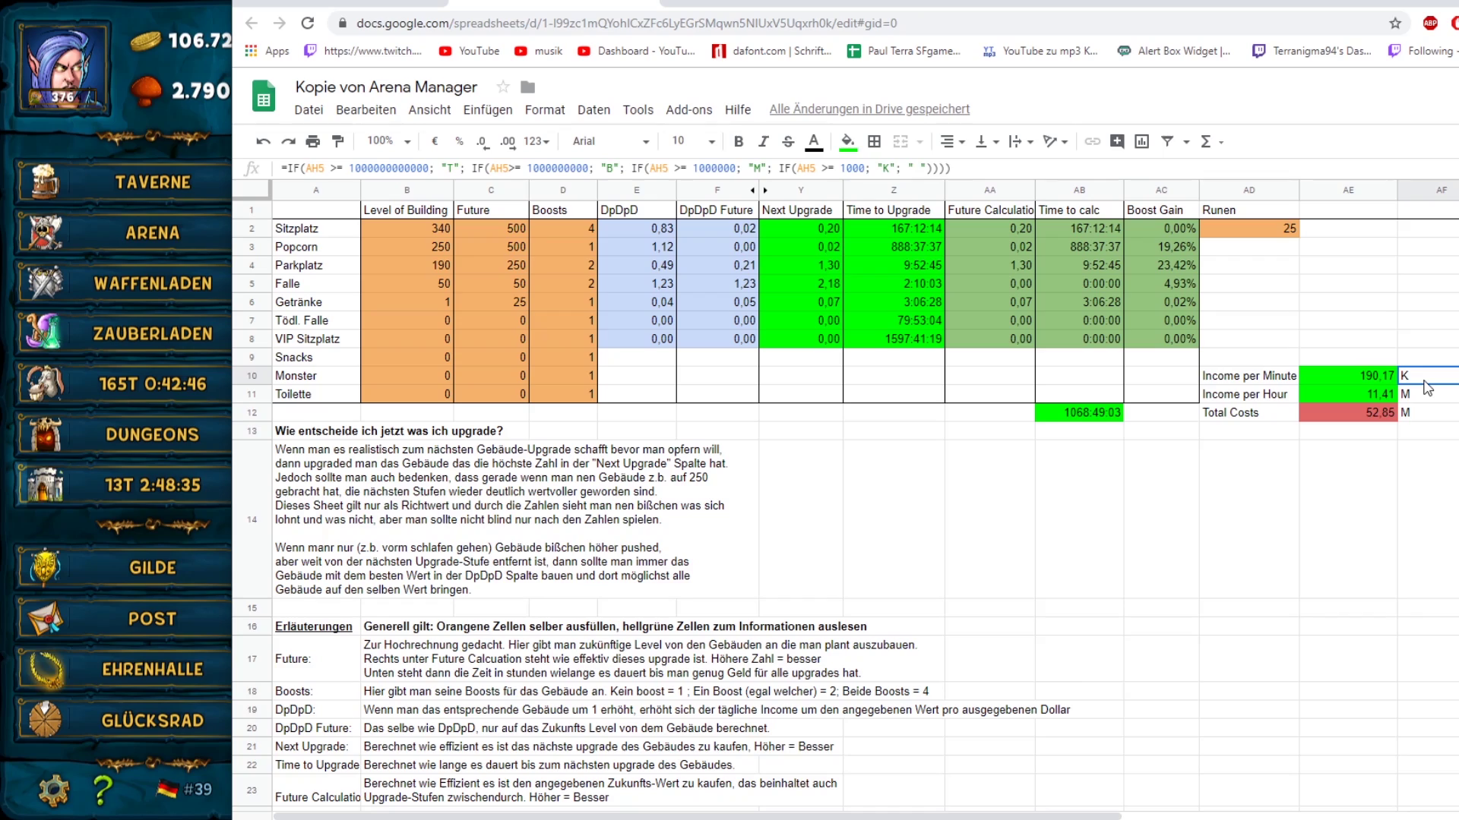
# Step: Examine the Income per Minute and Income per Hour values together with their unit cells
pyautogui.click(1373, 378)
pyautogui.click(1351, 454)
pyautogui.click(1434, 380)
pyautogui.click(1370, 374)
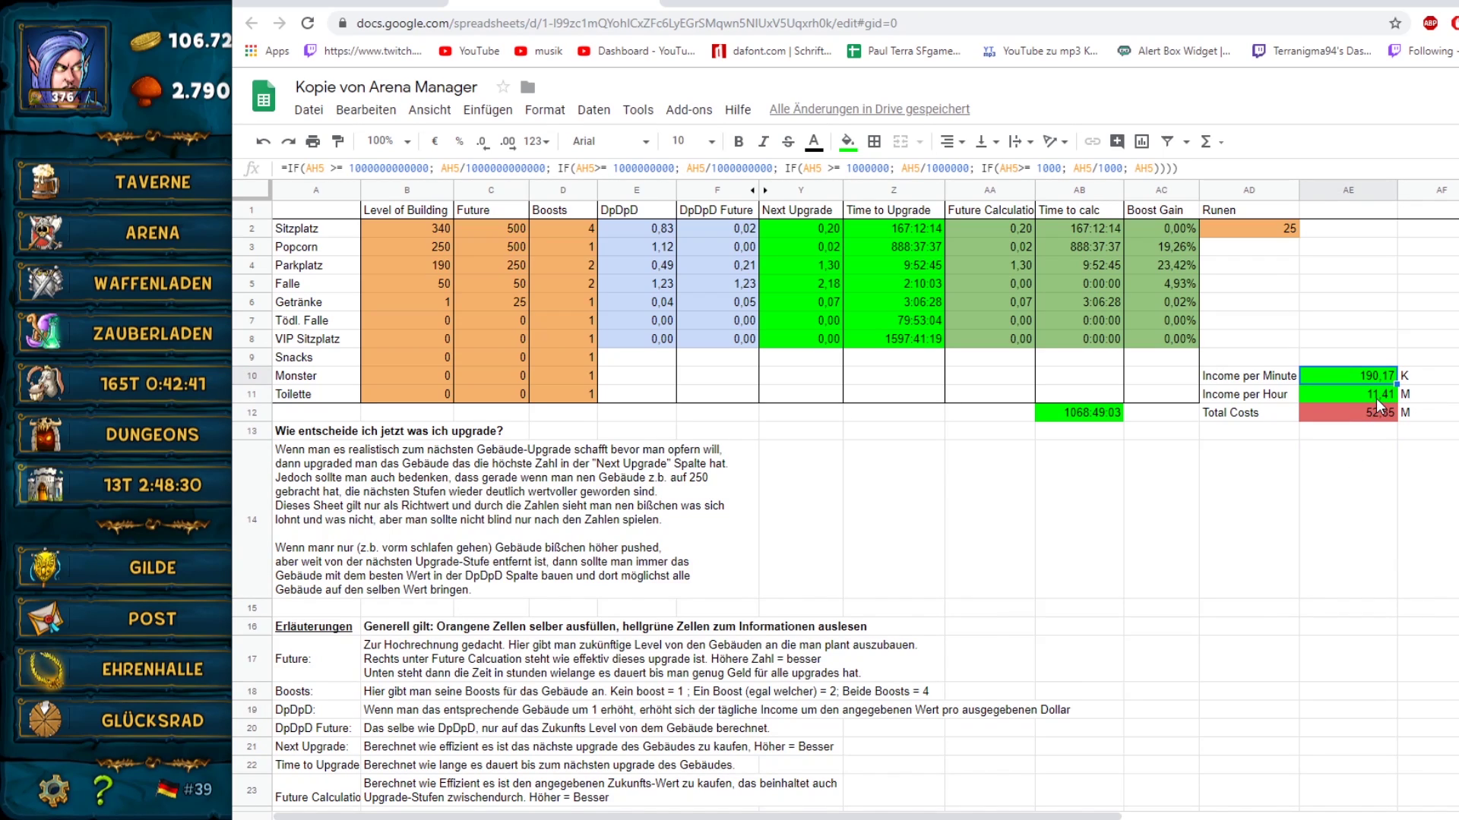
pyautogui.click(1375, 396)
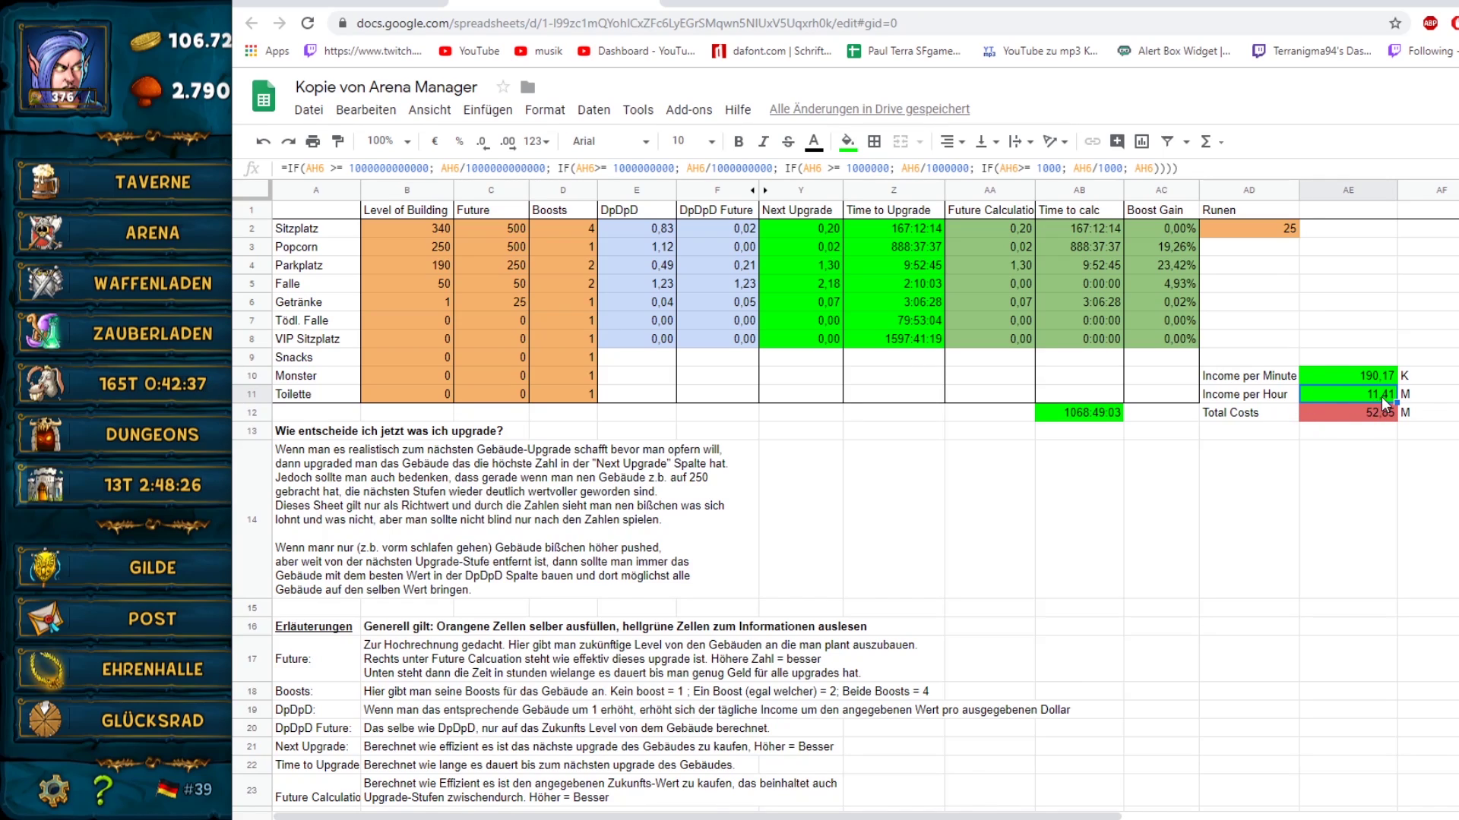
pyautogui.click(1428, 398)
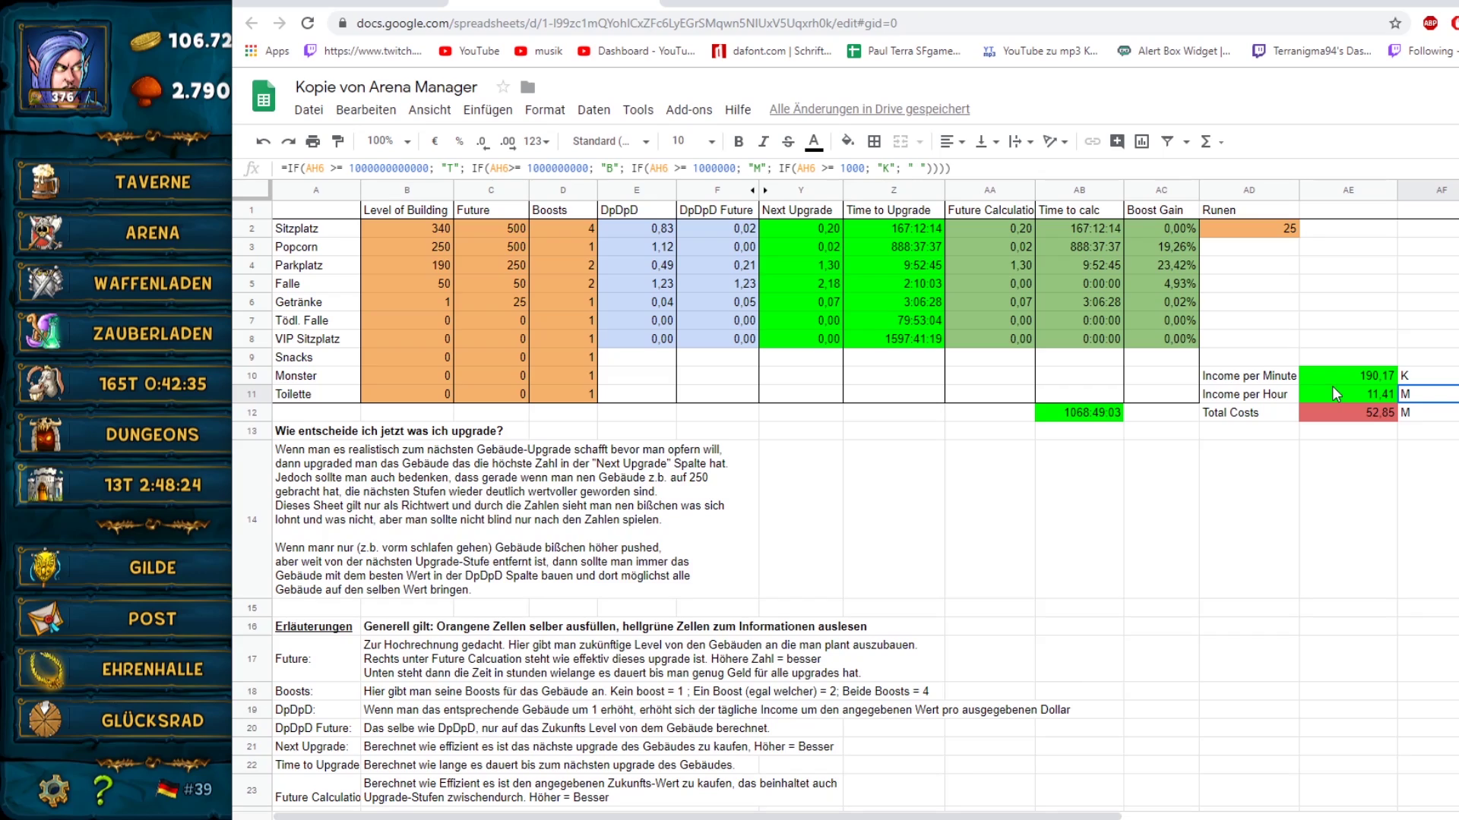
pyautogui.click(1281, 323)
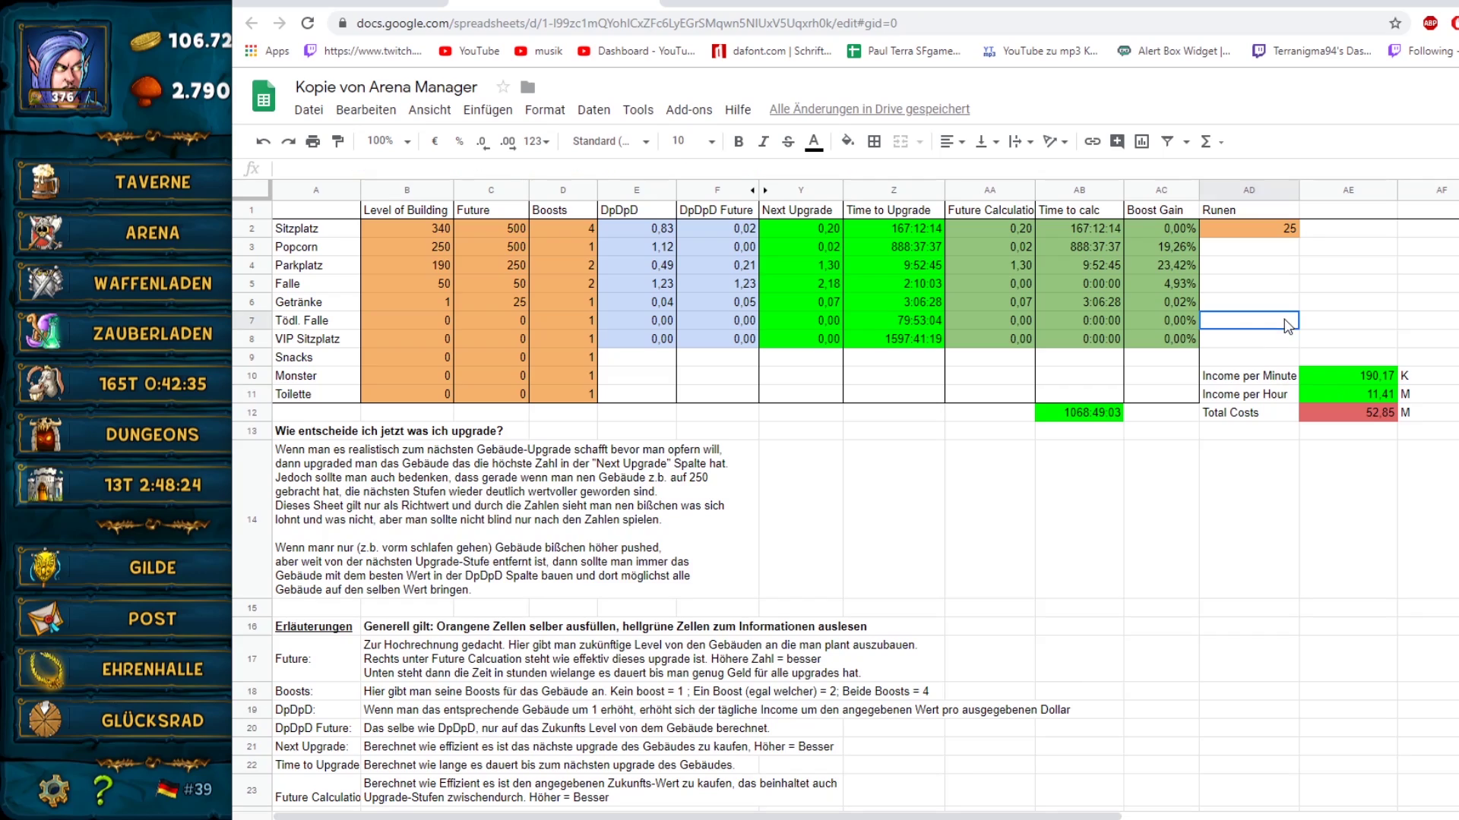
# Step: Compare the Sitzplatz row's Level of Building and Future entries with its Time to Upgrade value
pyautogui.click(414, 231)
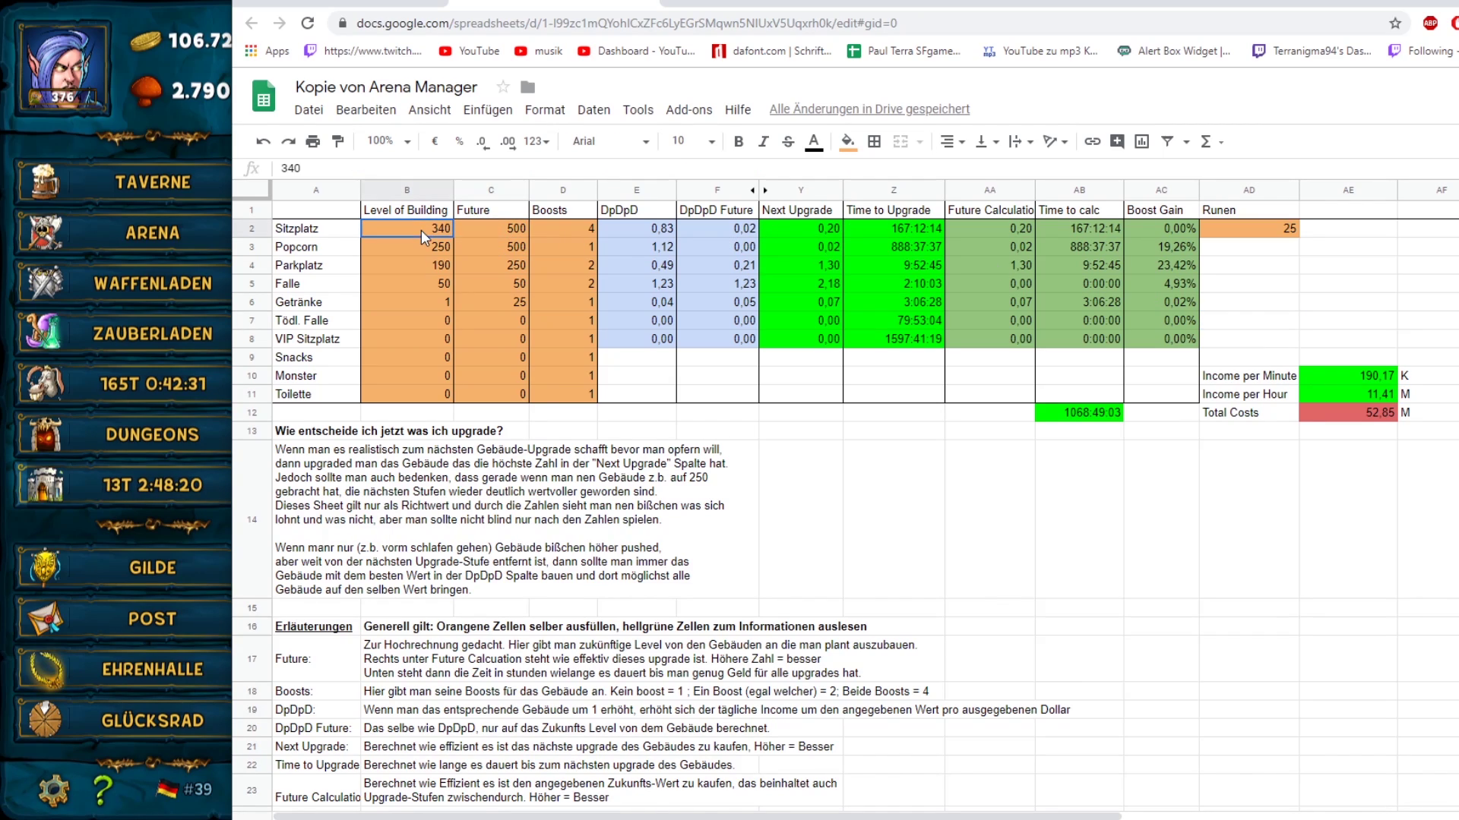
pyautogui.click(484, 233)
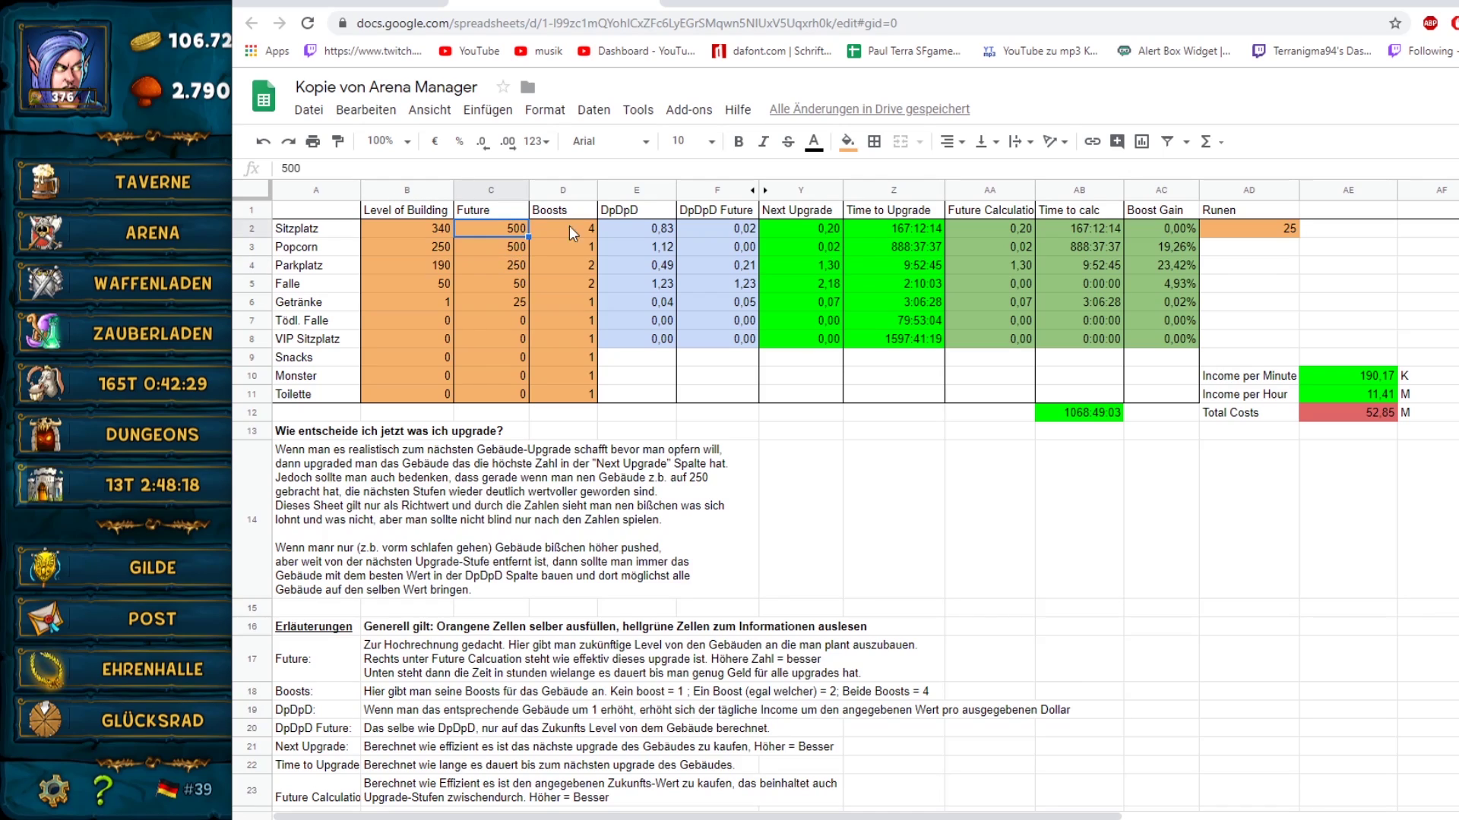
pyautogui.click(929, 231)
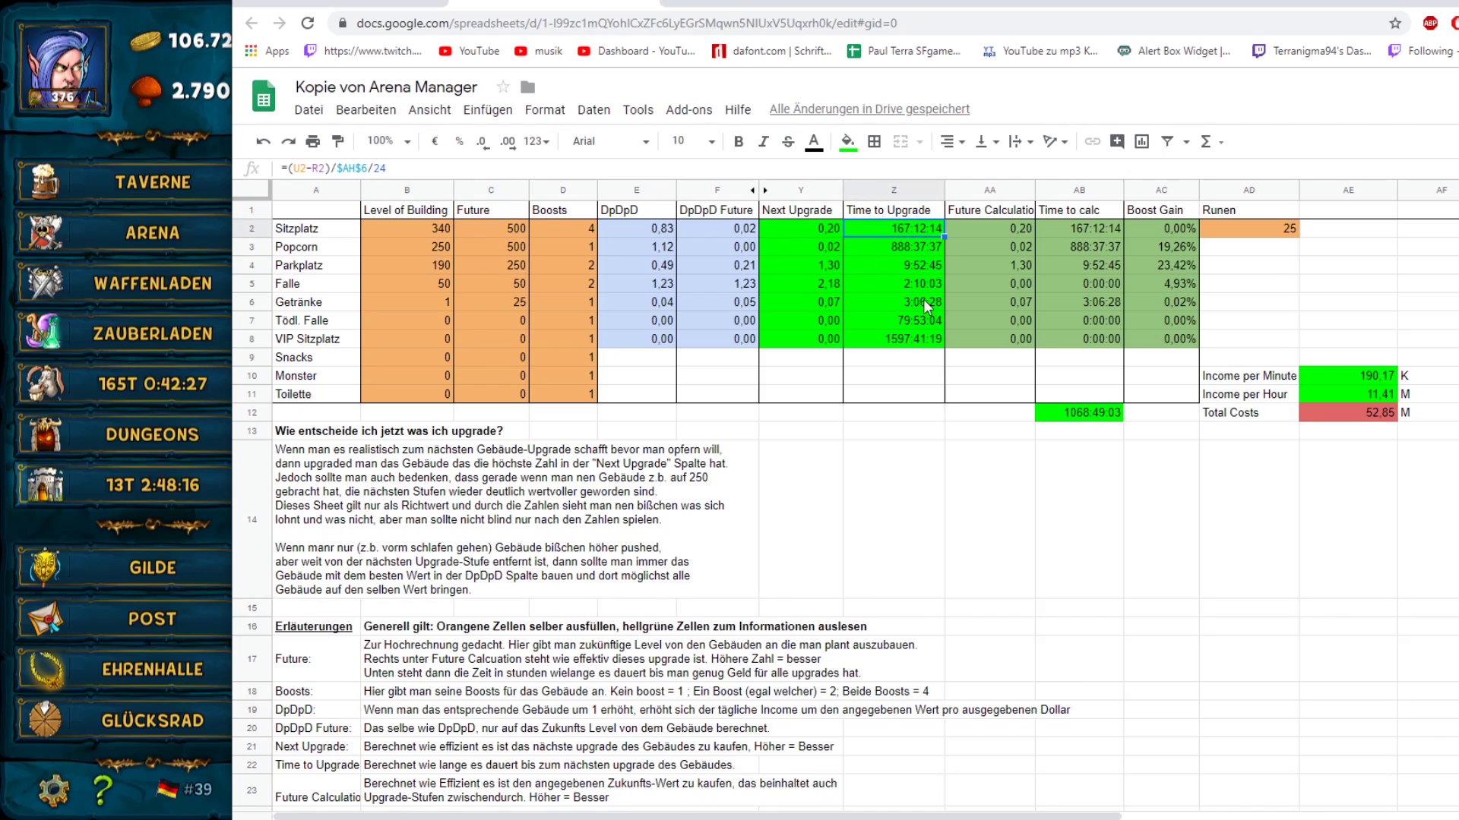
pyautogui.click(1130, 583)
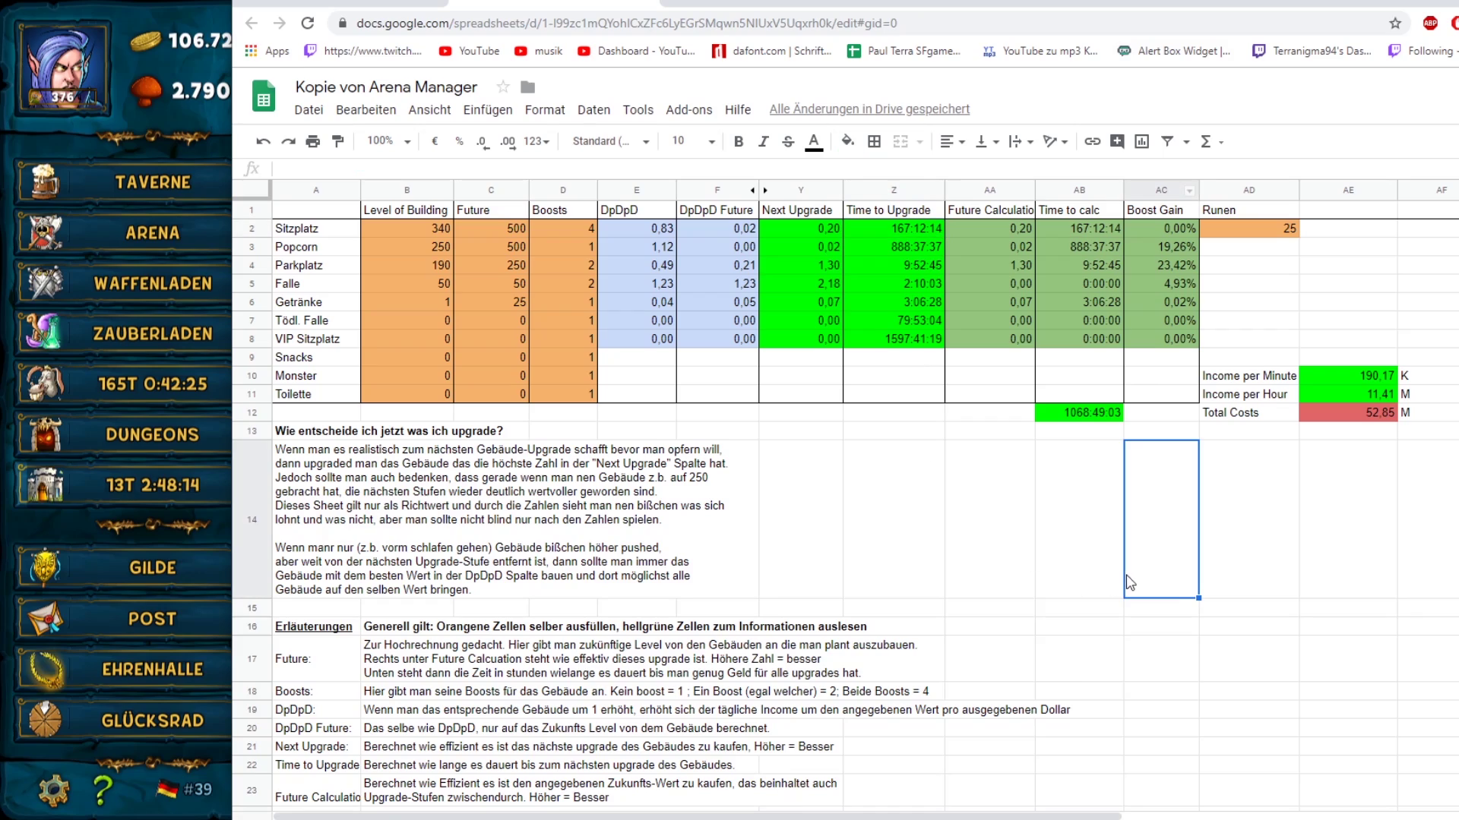
pyautogui.click(923, 431)
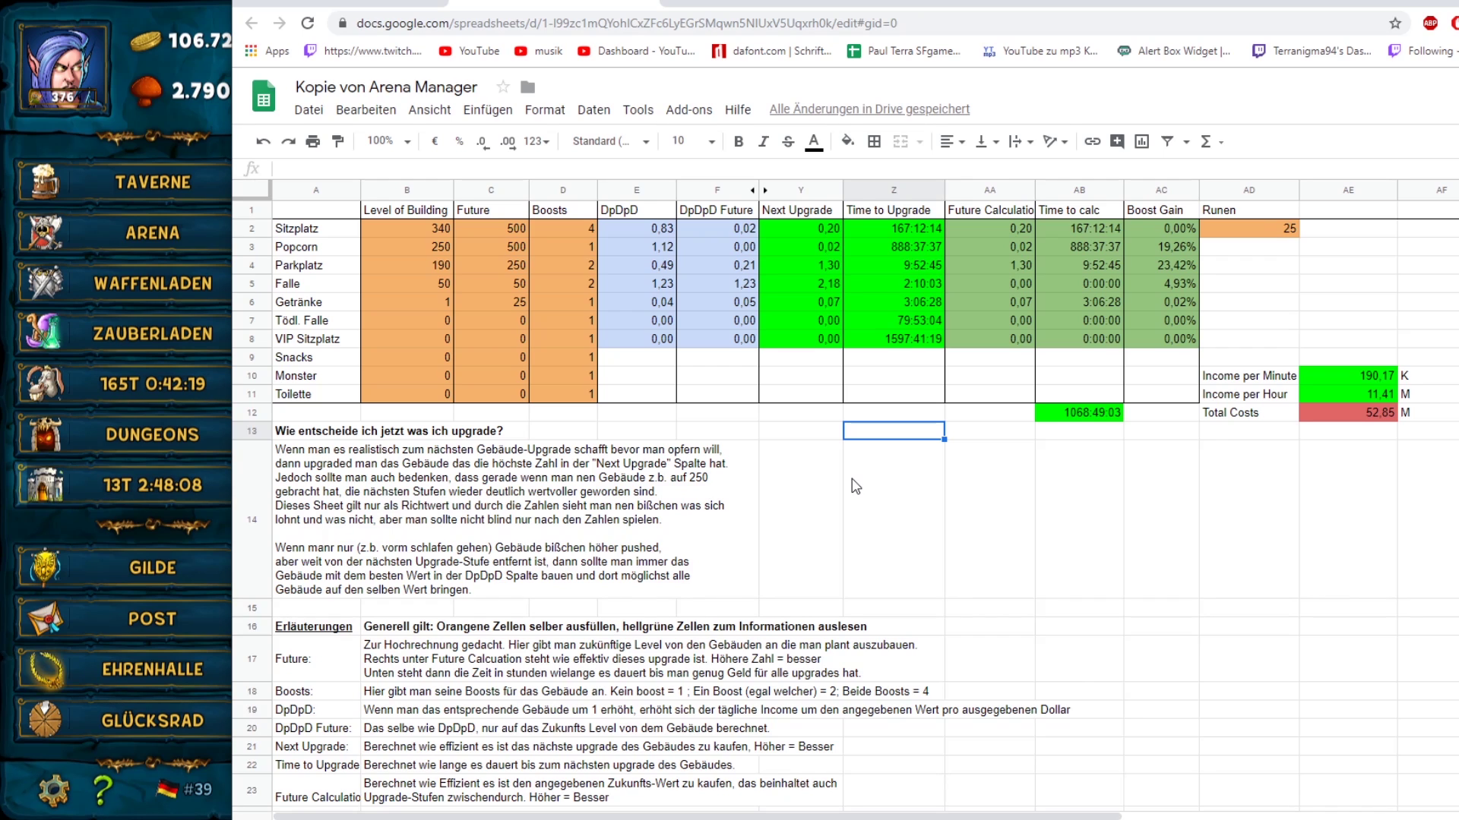
# Step: Set the Future value of Falle to 100 and check its Next Upgrade value
pyautogui.click(494, 284)
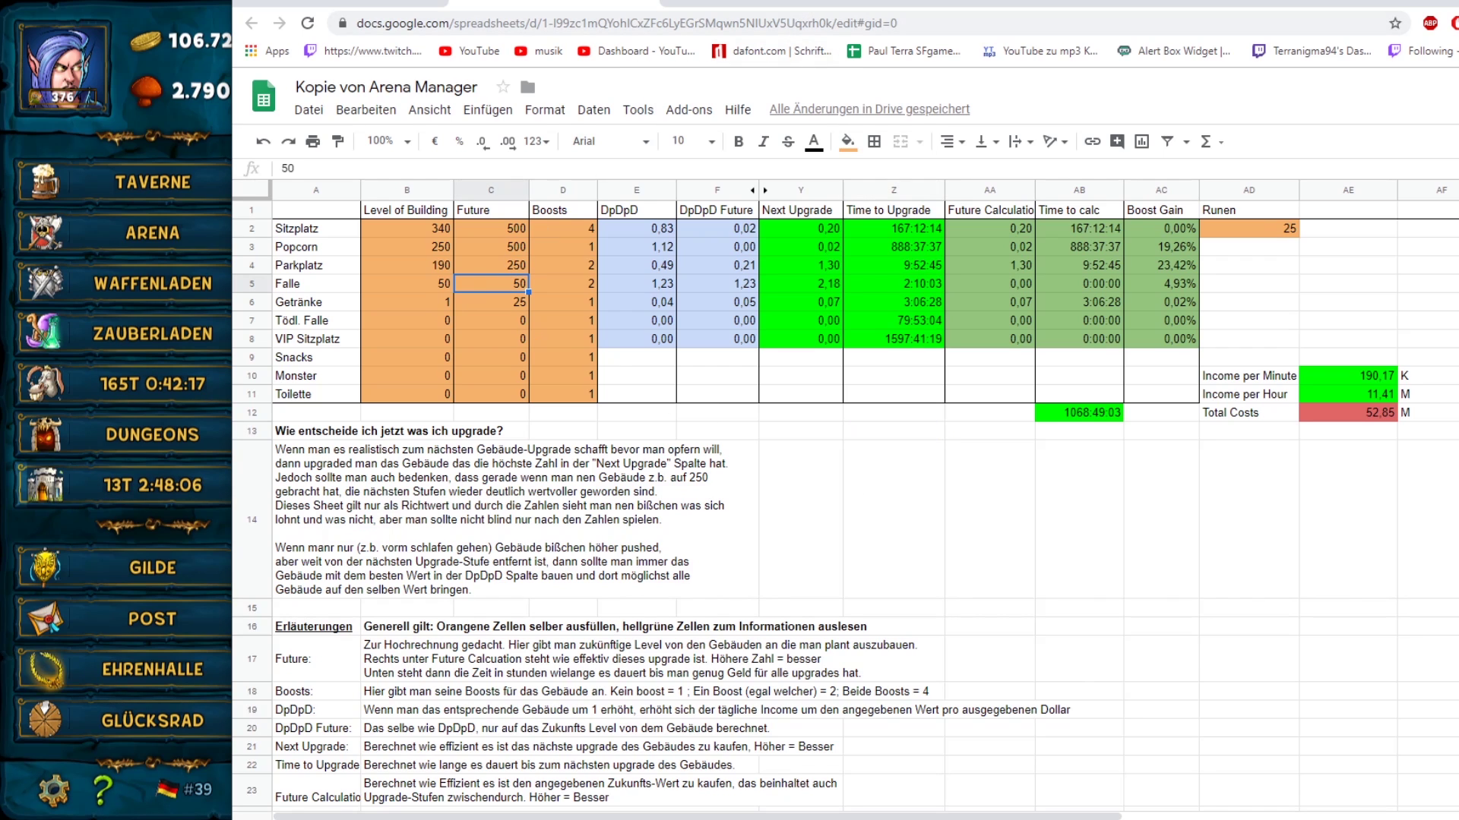
pyautogui.moveTo(804, 1); pyautogui.dragTo(853, 6)
pyautogui.write('100')
pyautogui.press('Return')
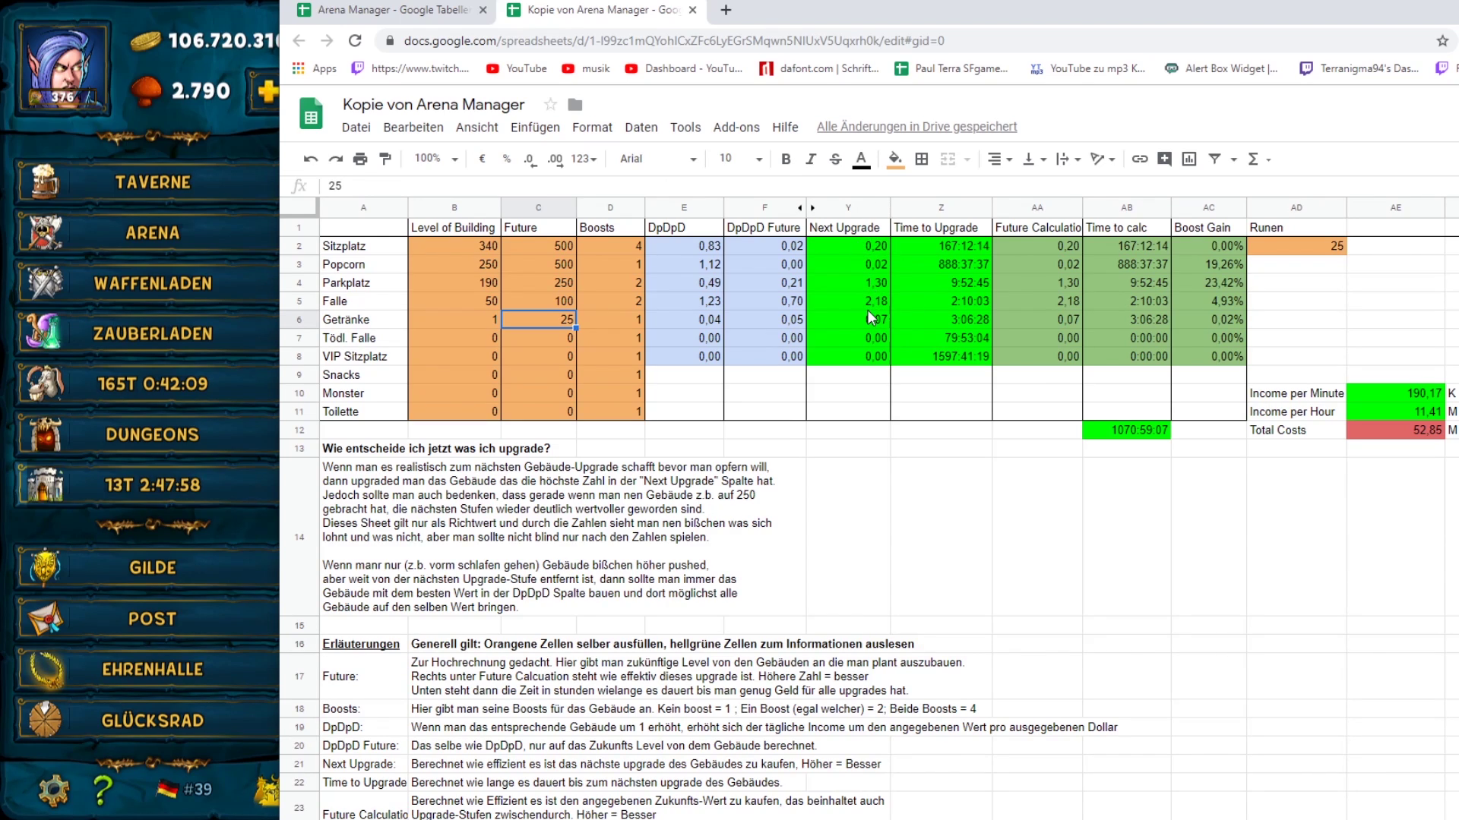
pyautogui.click(1072, 494)
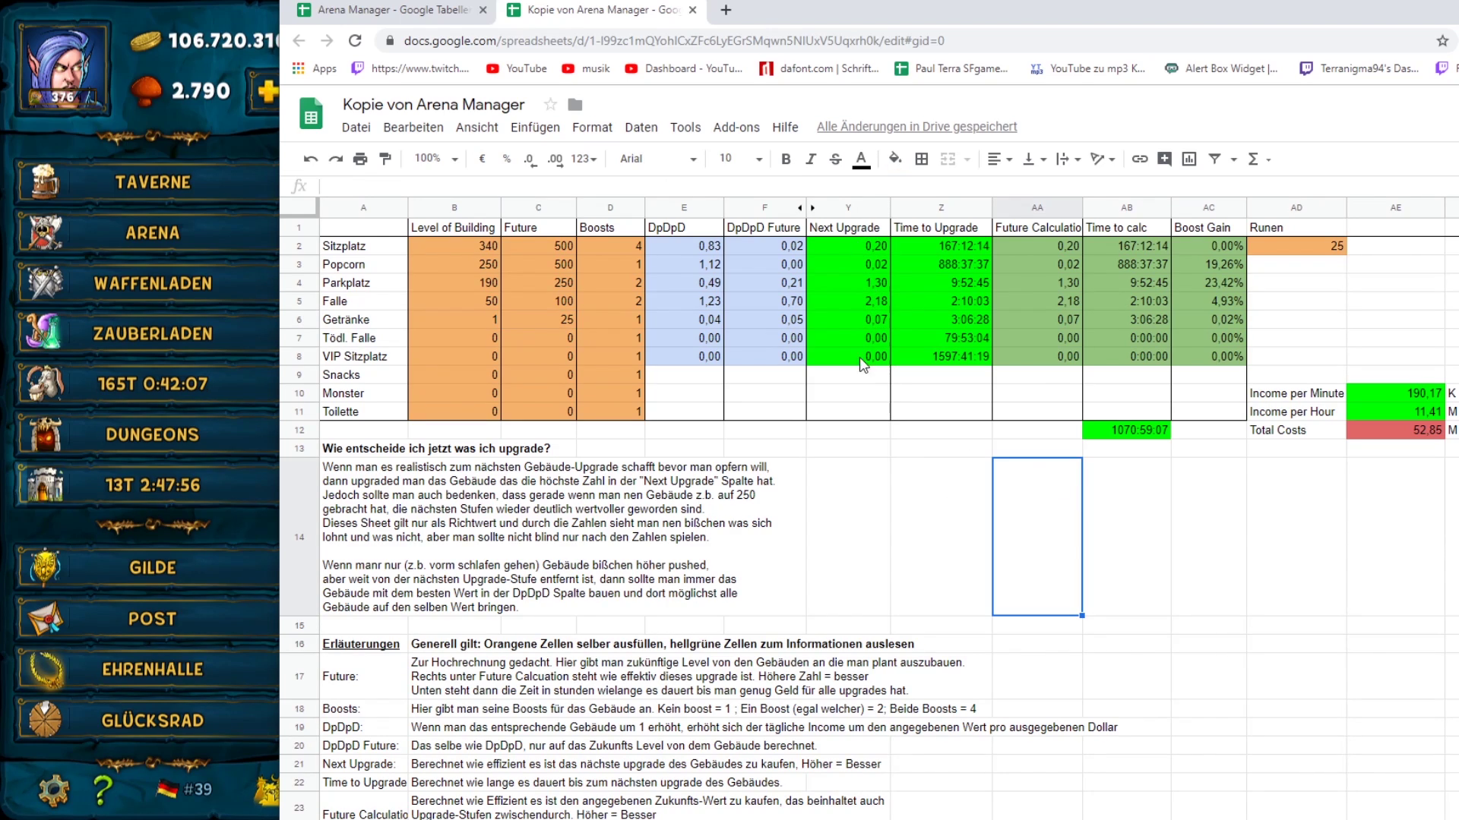
pyautogui.click(868, 297)
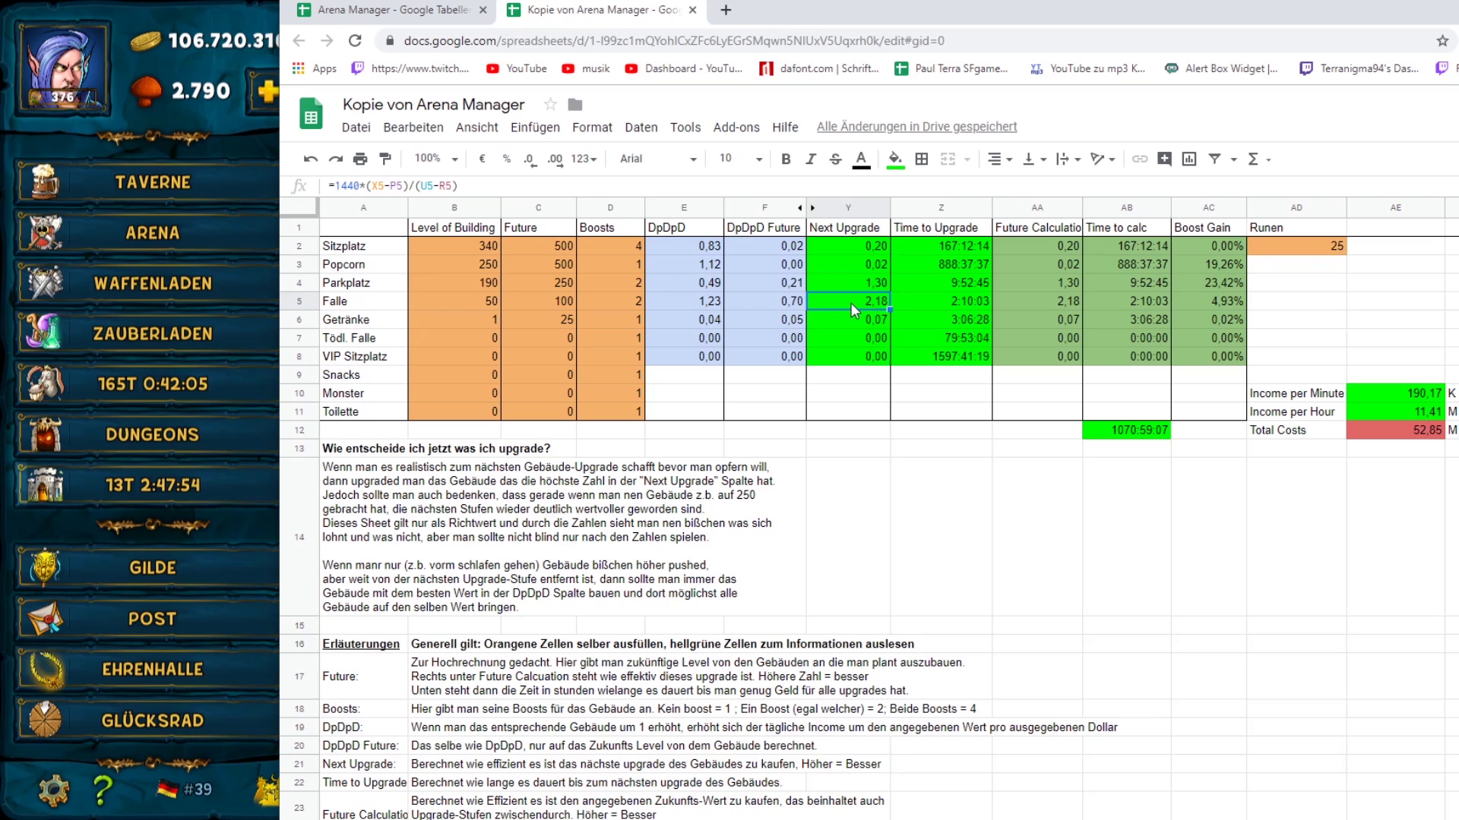
# Step: Switch to the game, set the purchase amount to X10 and upgrade the Falle building to level 90
pyautogui.click(477, 307)
pyautogui.hotkey('alt', 'Tab')
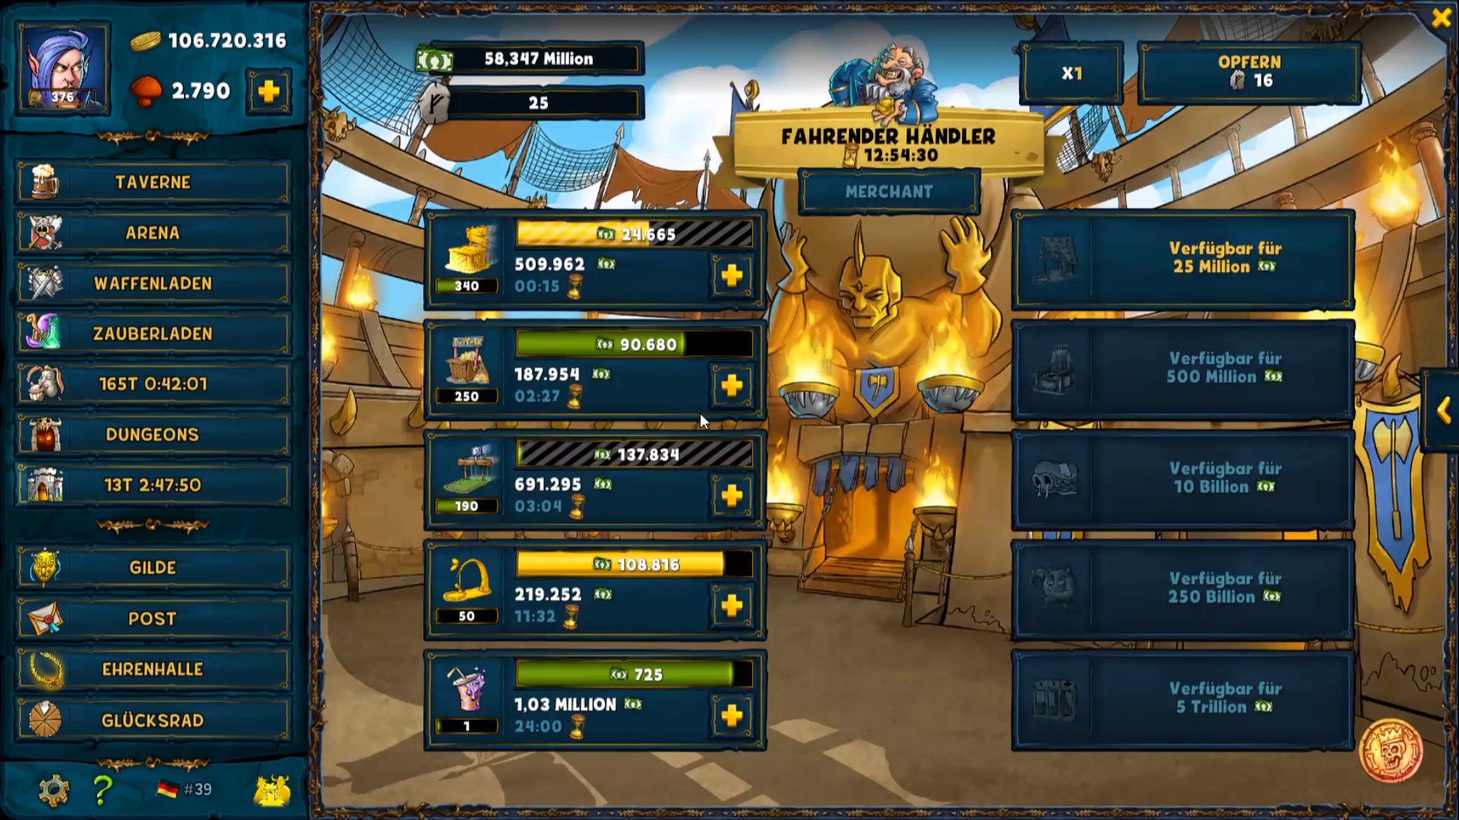
pyautogui.click(1071, 73)
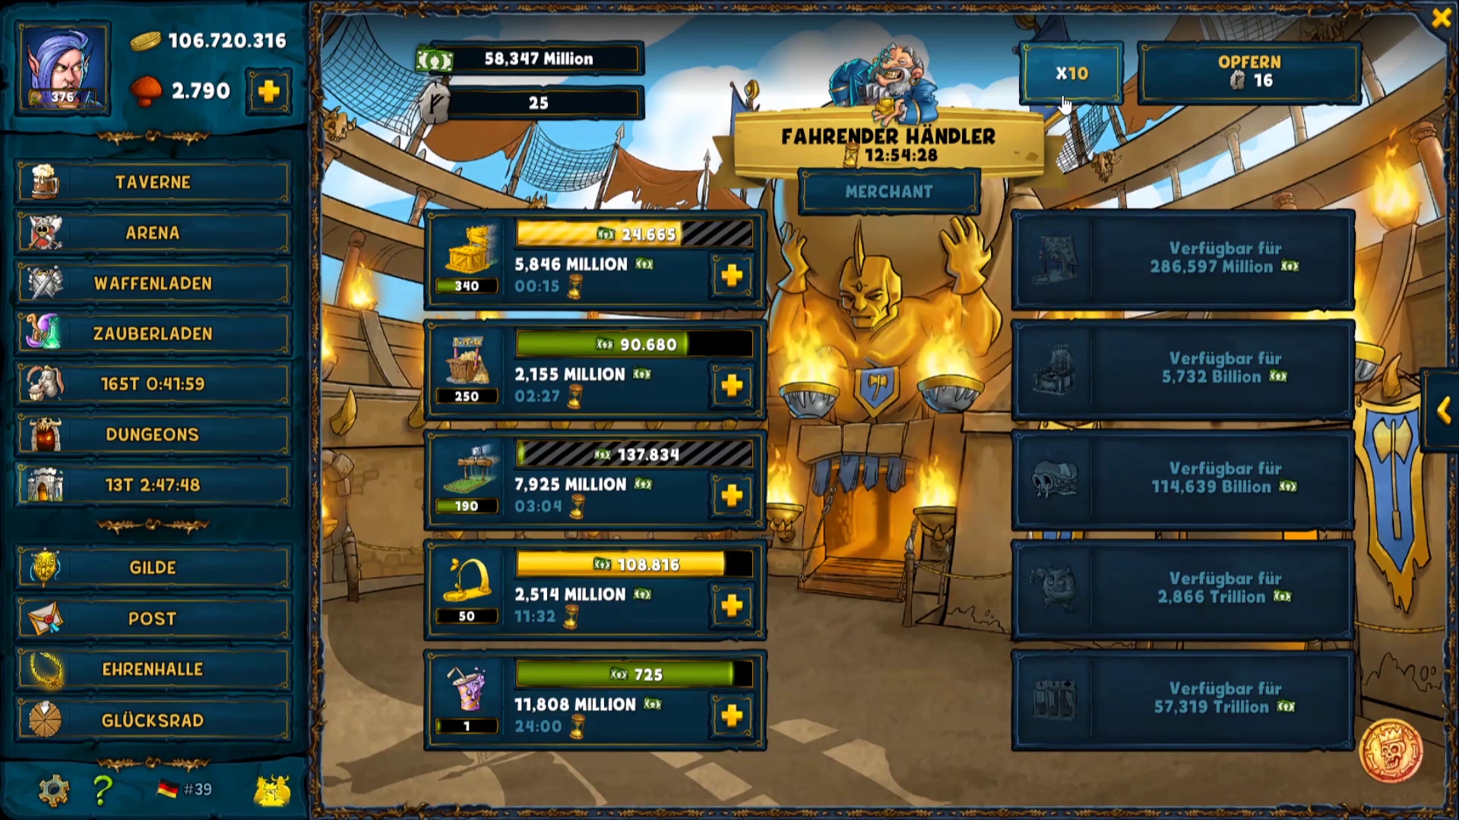
pyautogui.click(729, 607)
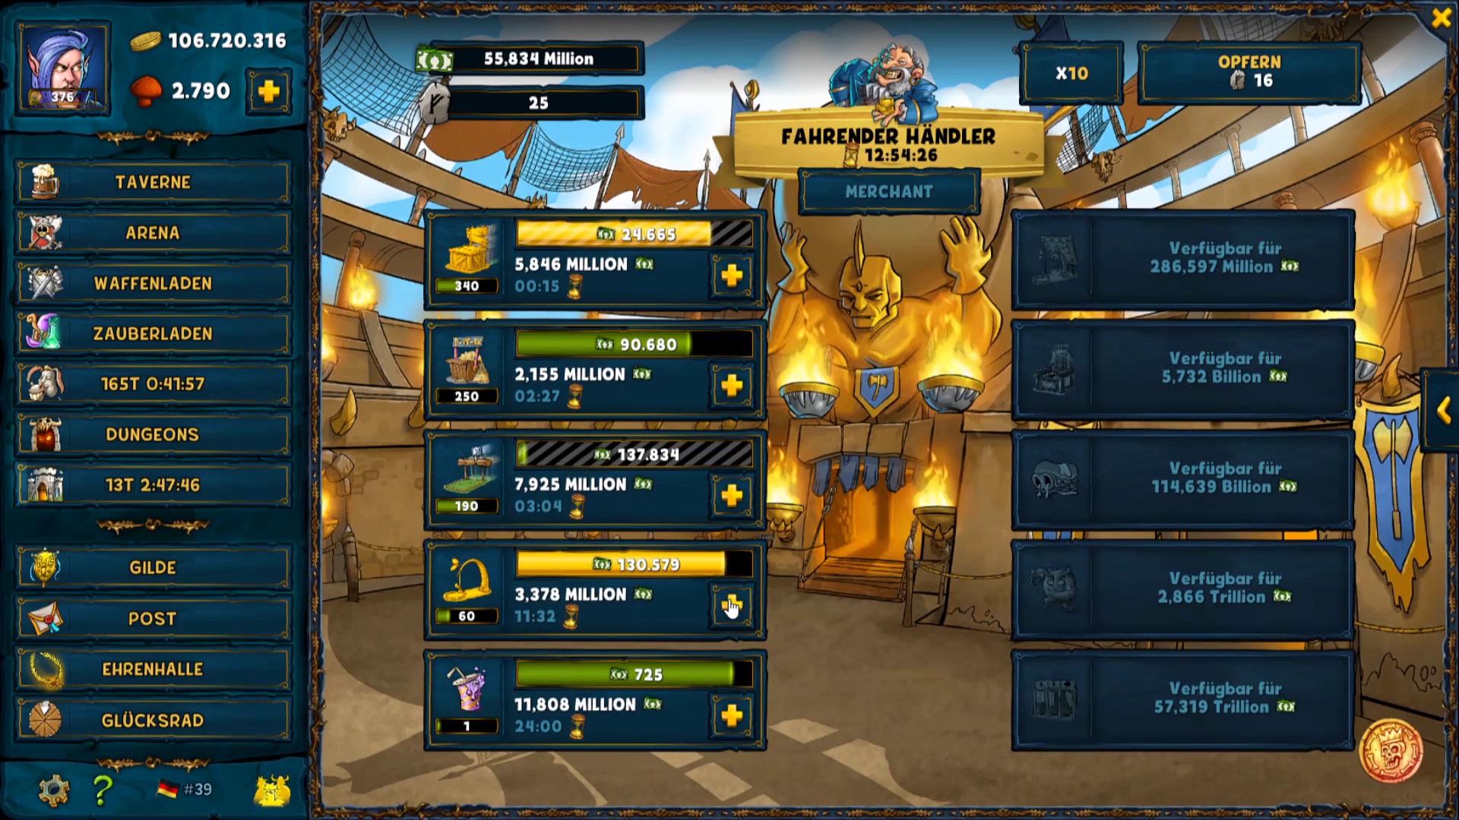
pyautogui.click(729, 608)
pyautogui.click(729, 608)
pyautogui.click(730, 608)
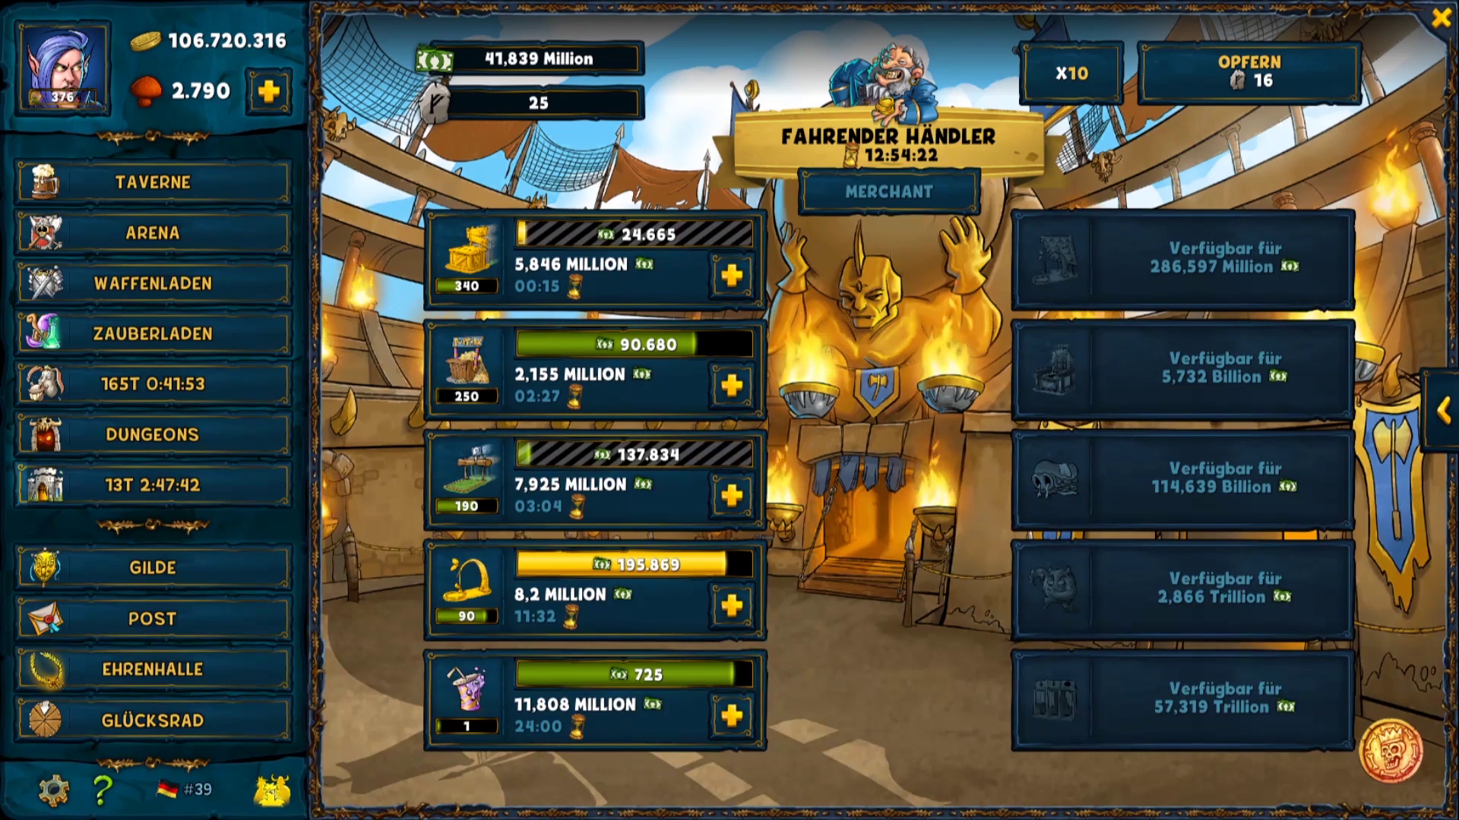
# Step: Return to the spreadsheet, set Falle's Level of Building to 90 and check its Next Upgrade value
pyautogui.click(545, 728)
pyautogui.write('90')
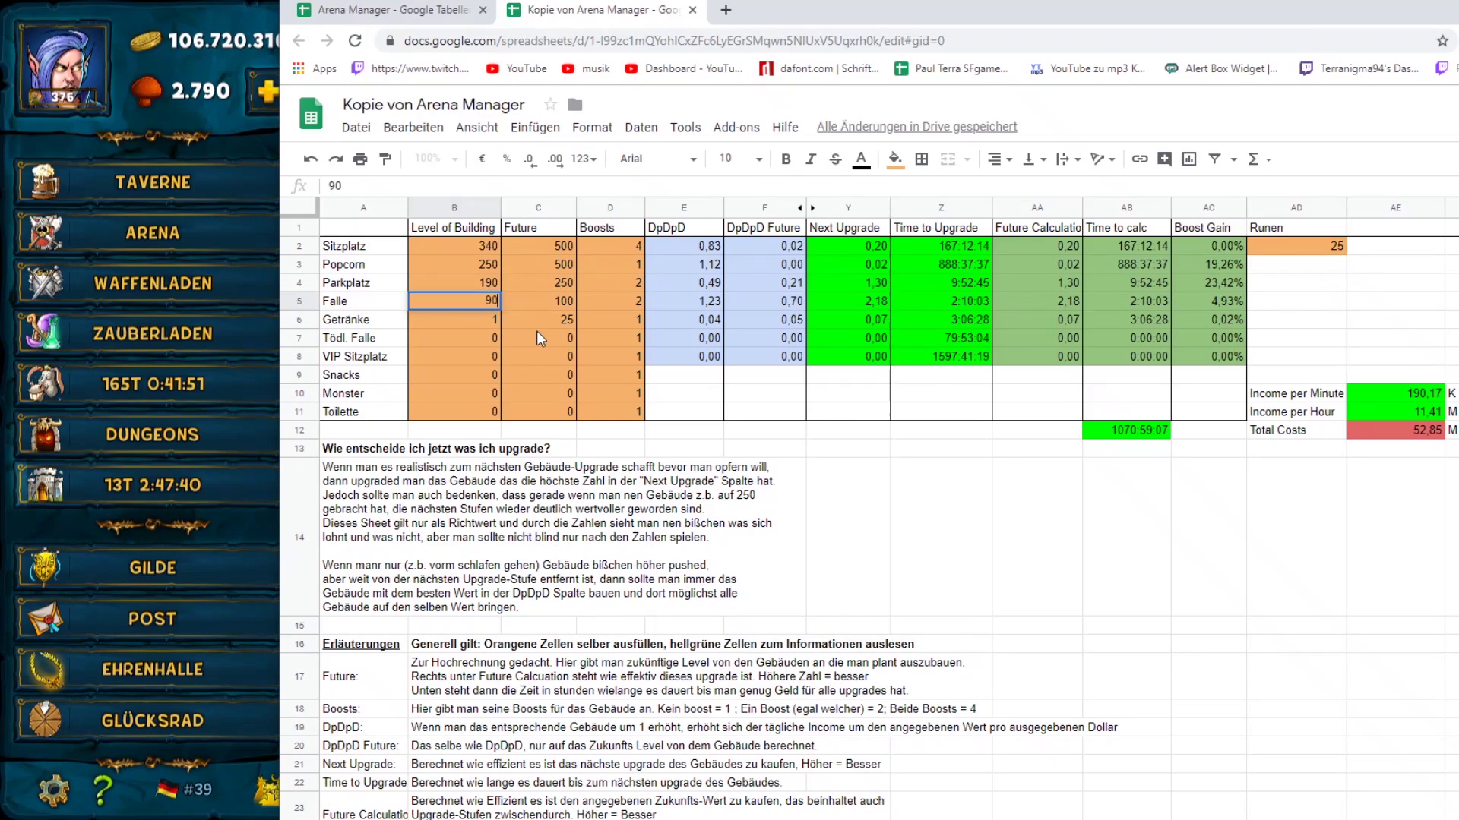
pyautogui.press('Return')
pyautogui.click(886, 378)
pyautogui.click(873, 299)
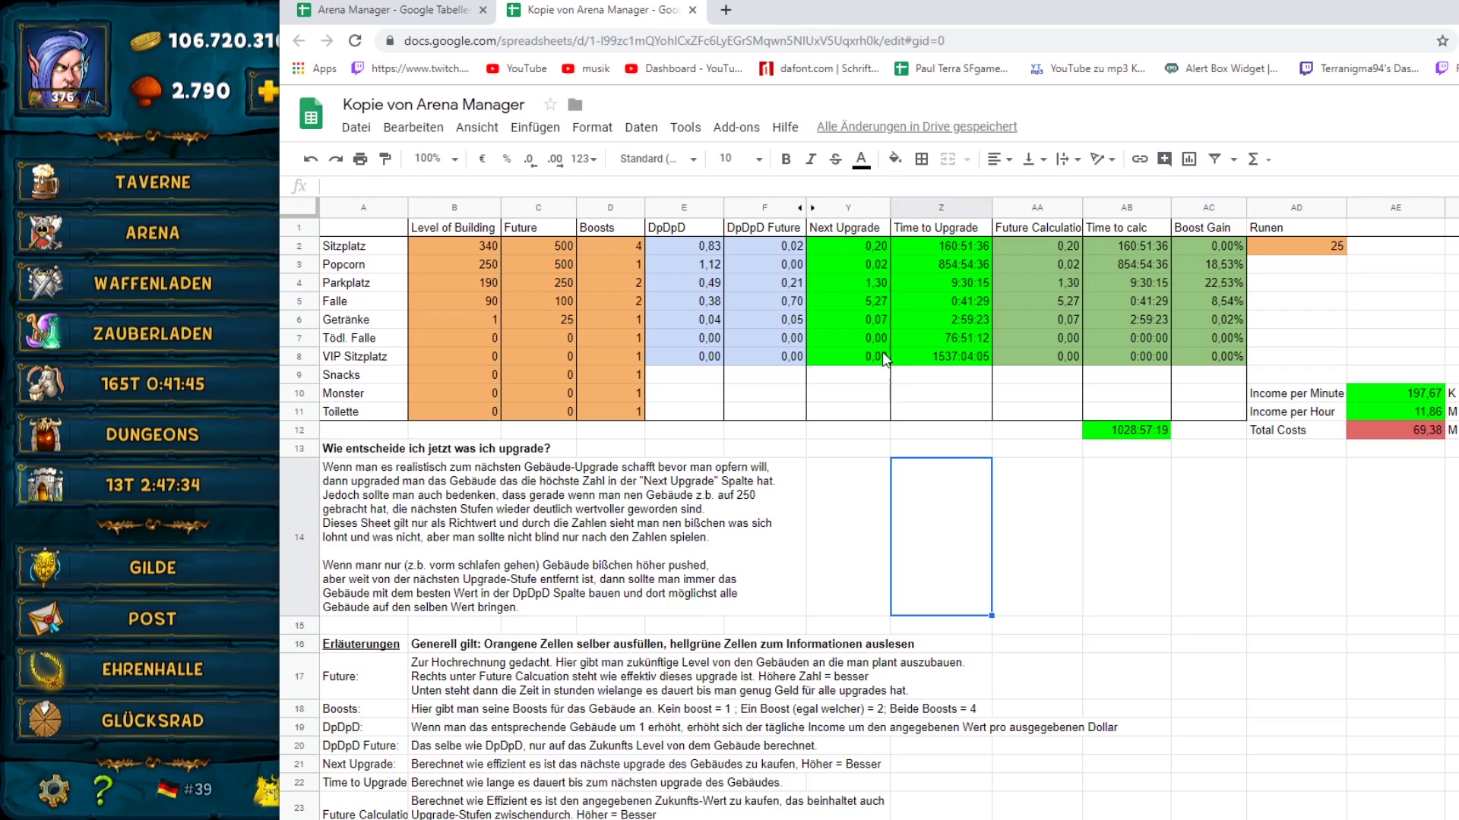
# Step: Compare Falle's level with its Future value, and upgrade the building to level 100 in the game
pyautogui.click(483, 307)
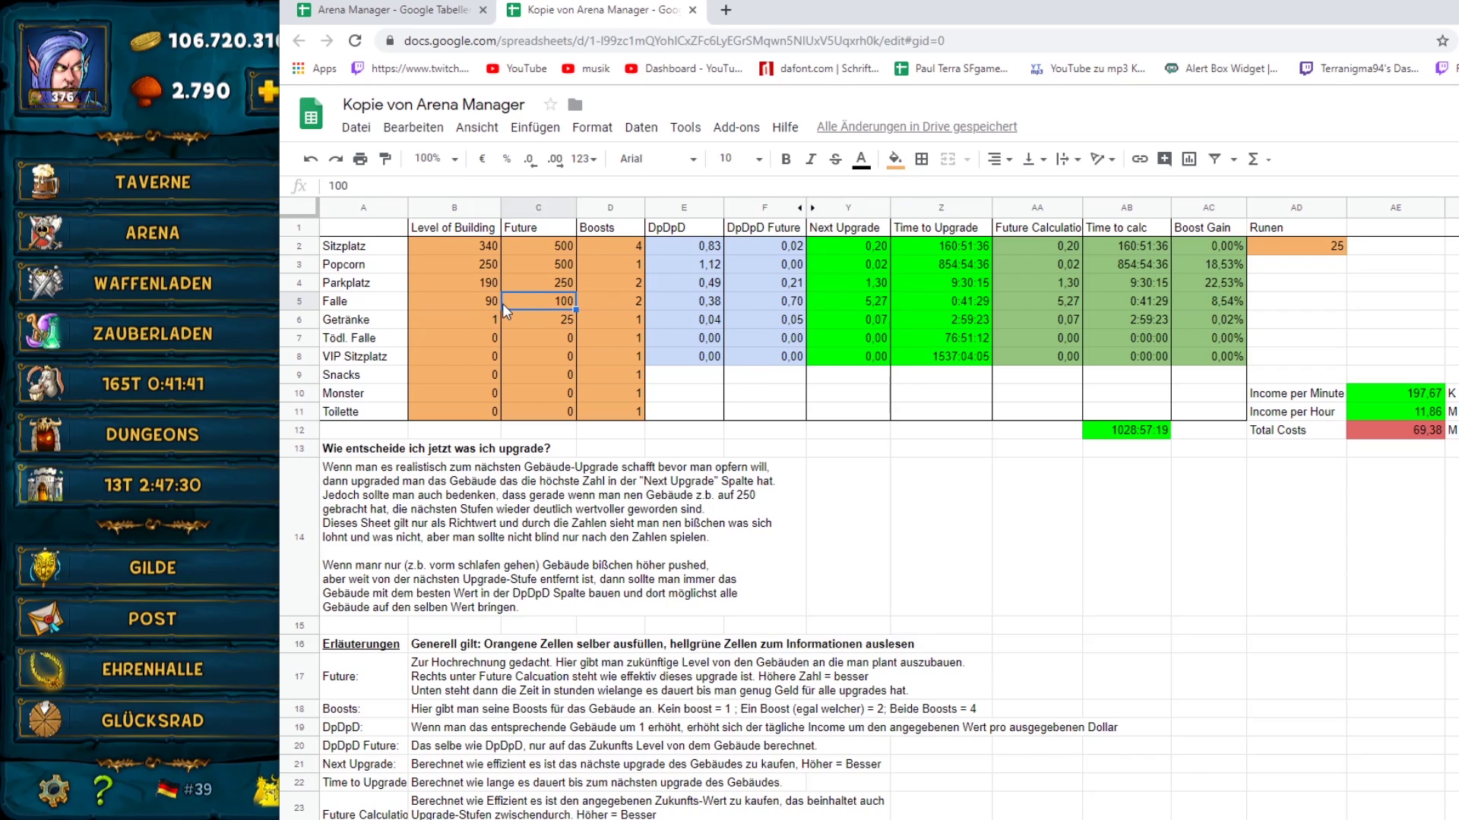
pyautogui.click(545, 300)
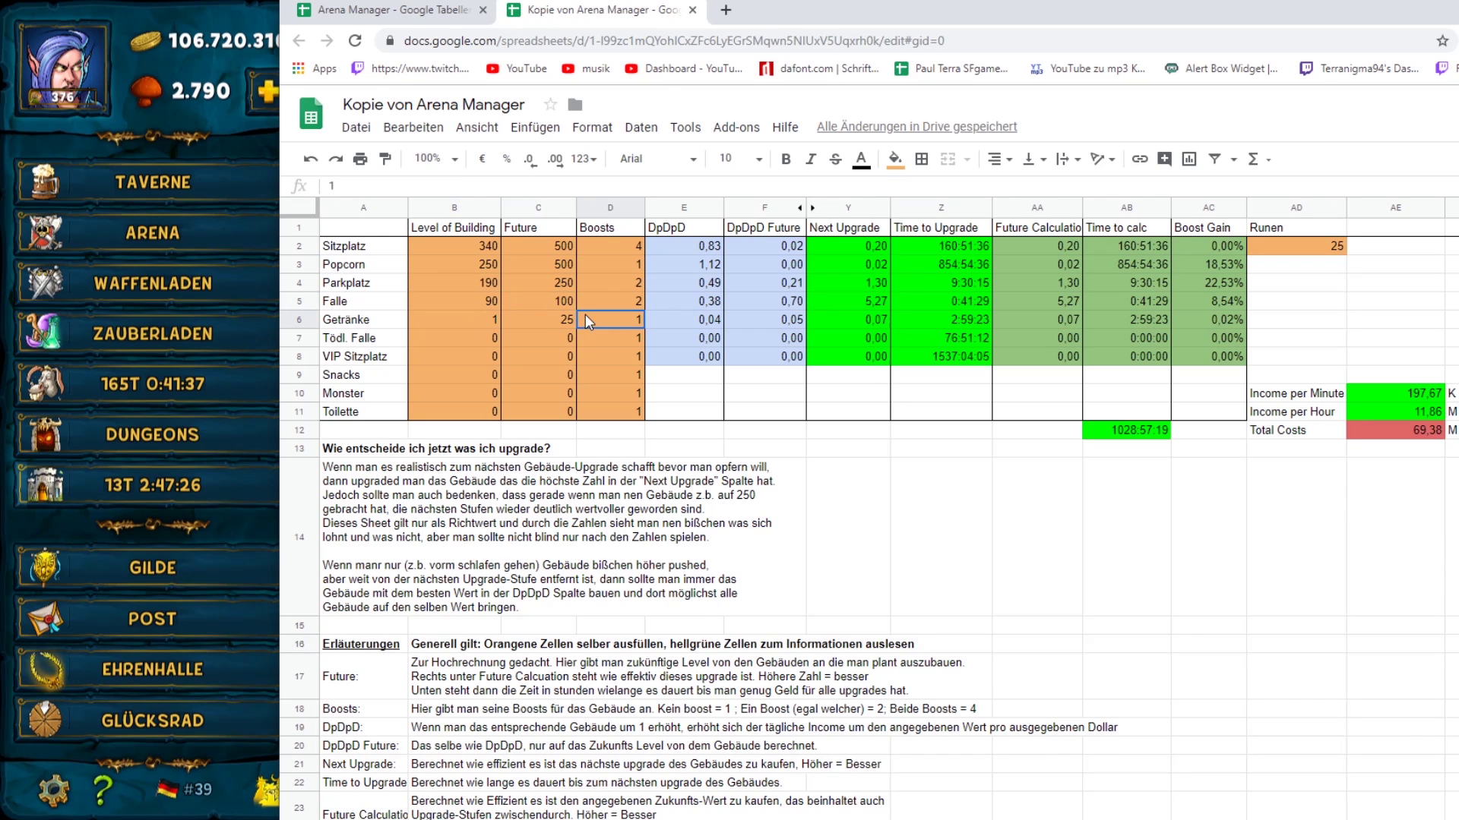
pyautogui.hotkey('alt', 'Tab')
pyautogui.click(738, 612)
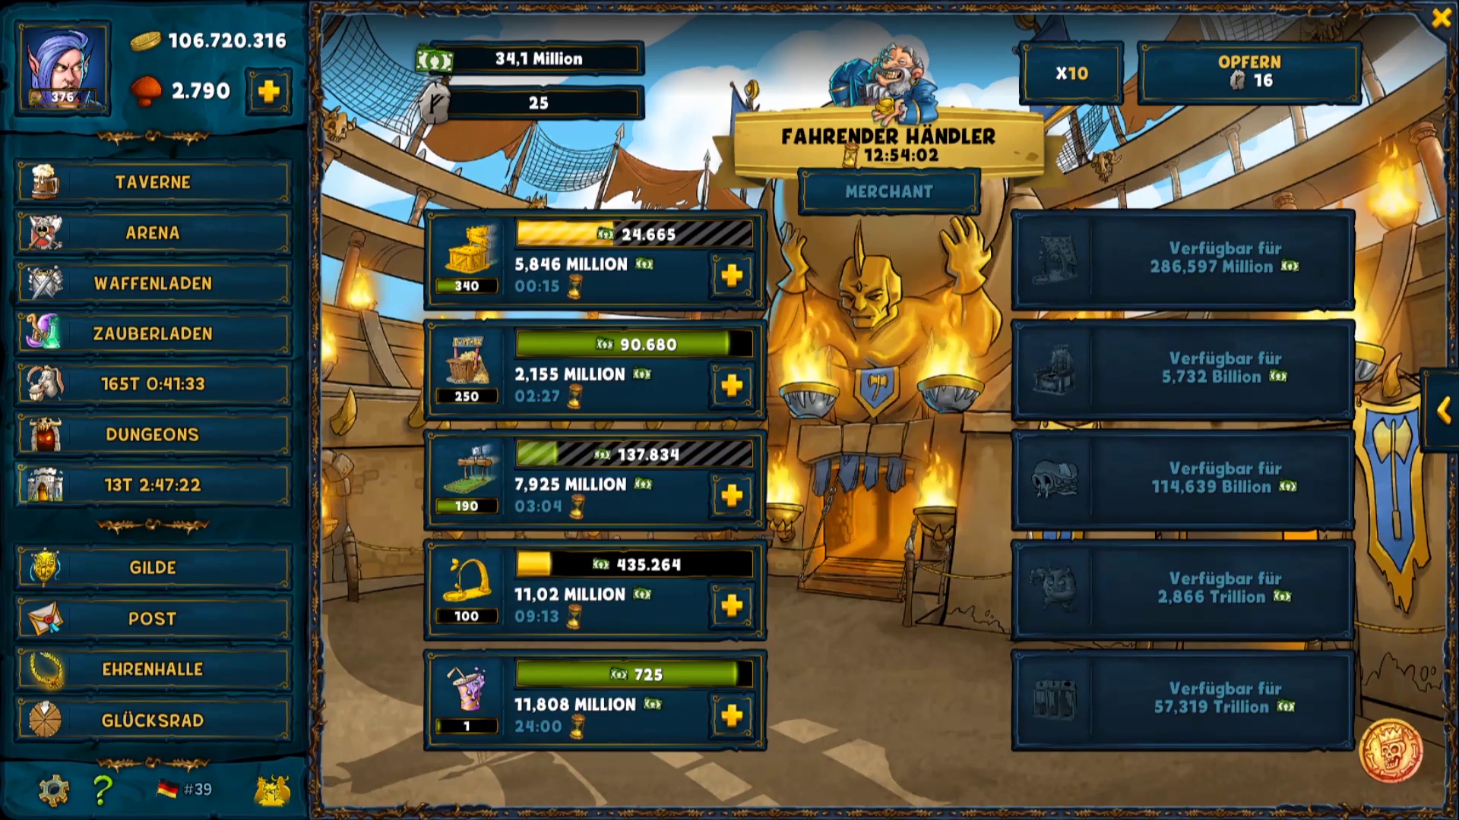
# Step: Back in the spreadsheet, set Falle's Level of Building to 100 and its Future value to 250
pyautogui.hotkey('alt', 'Tab')
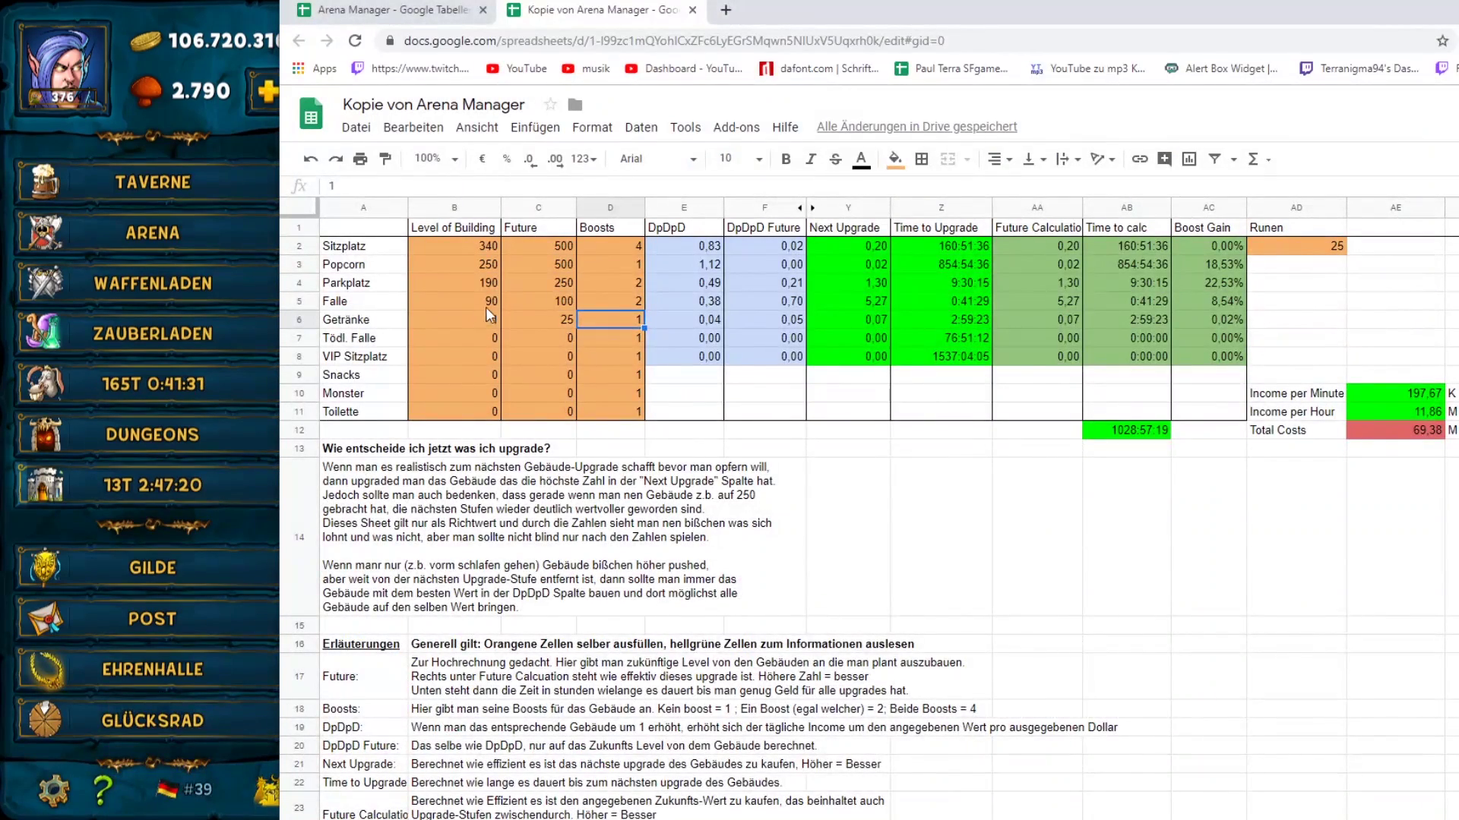
pyautogui.click(488, 303)
pyautogui.write('1')
pyautogui.click(547, 302)
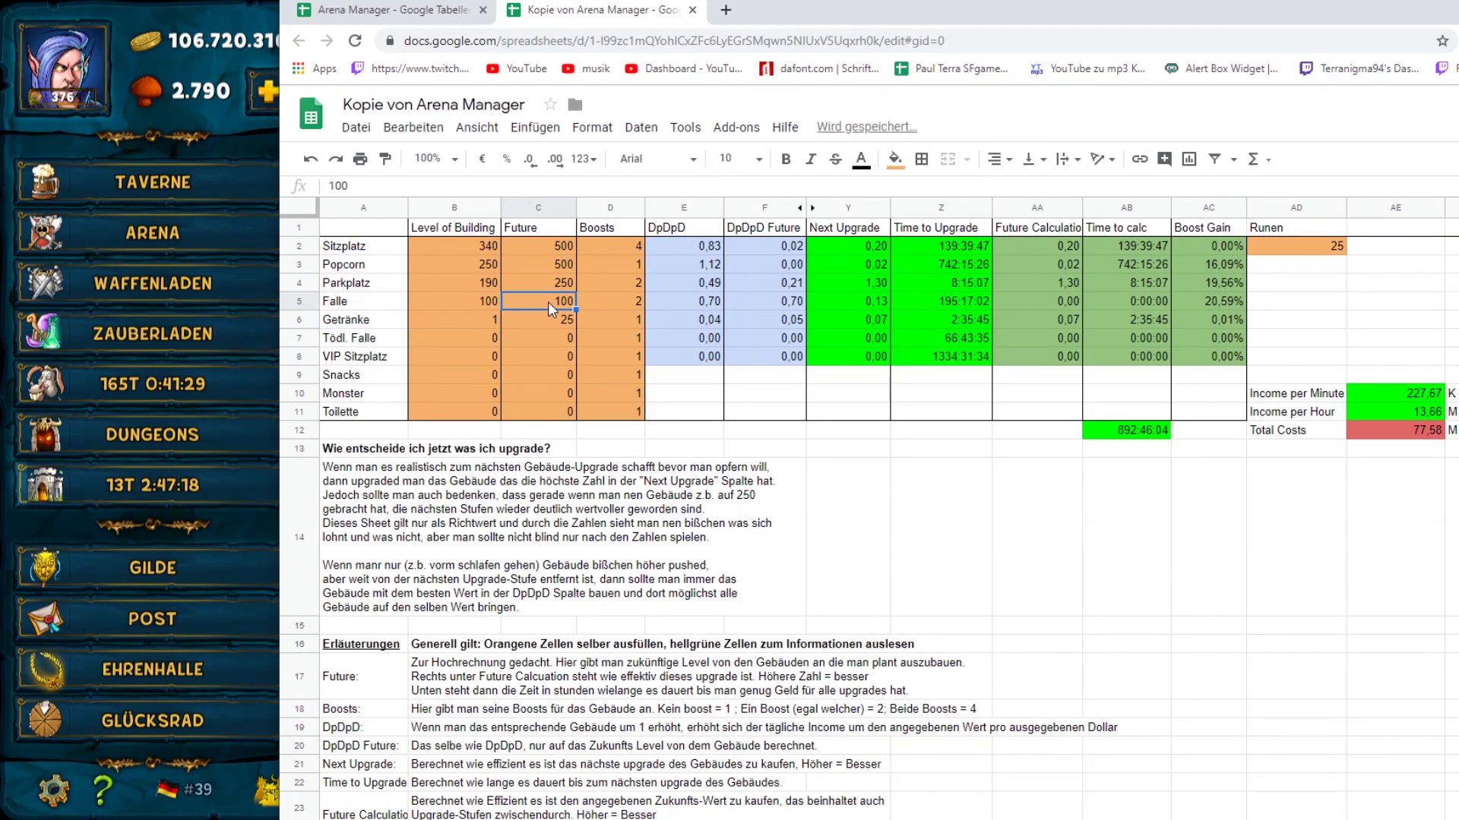
pyautogui.write('250')
pyautogui.click(1124, 537)
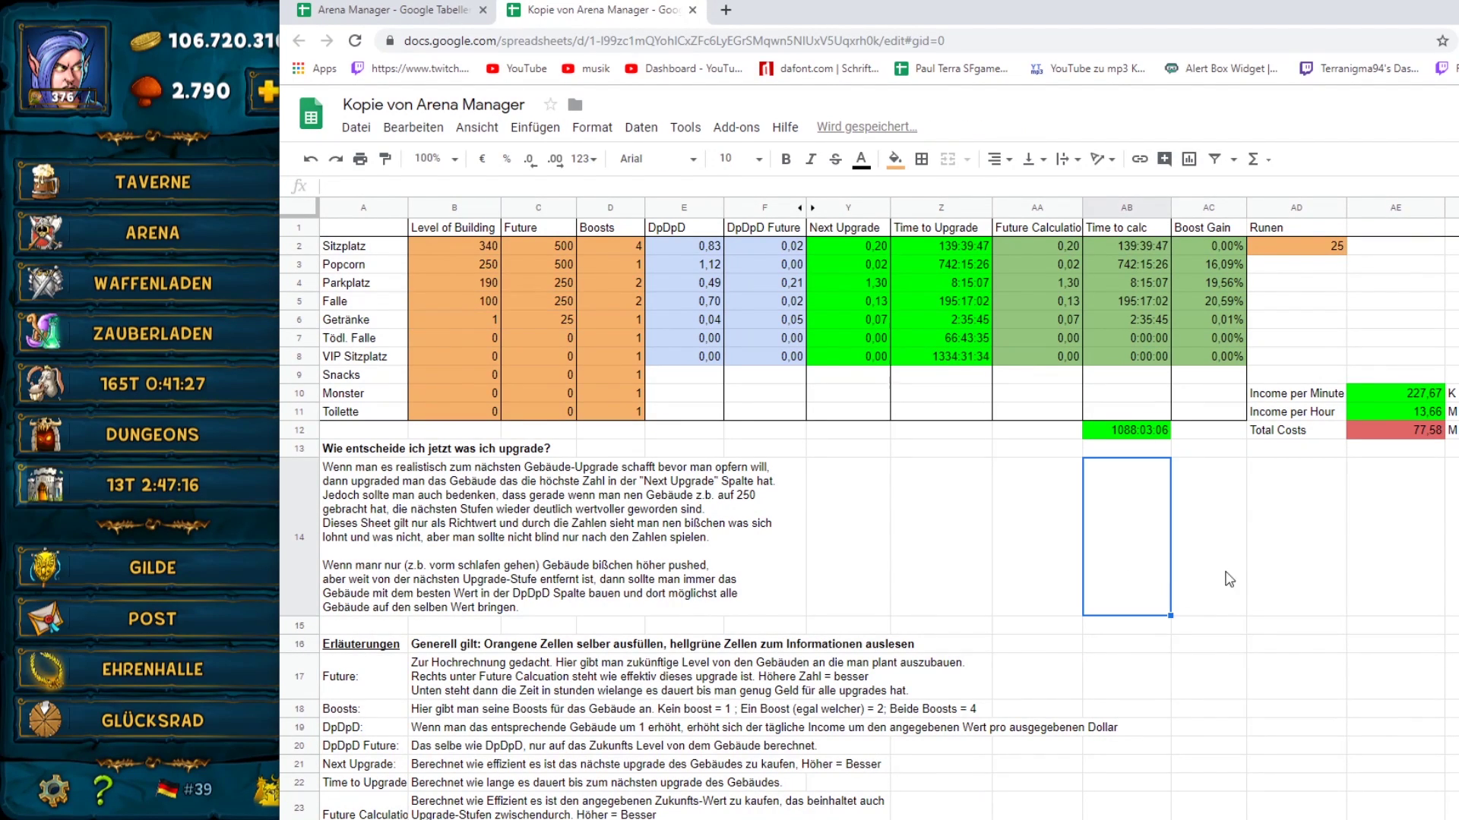
# Step: Examine the Income per Minute value and read through the upgrade advice and column explanations below the table
pyautogui.click(1419, 394)
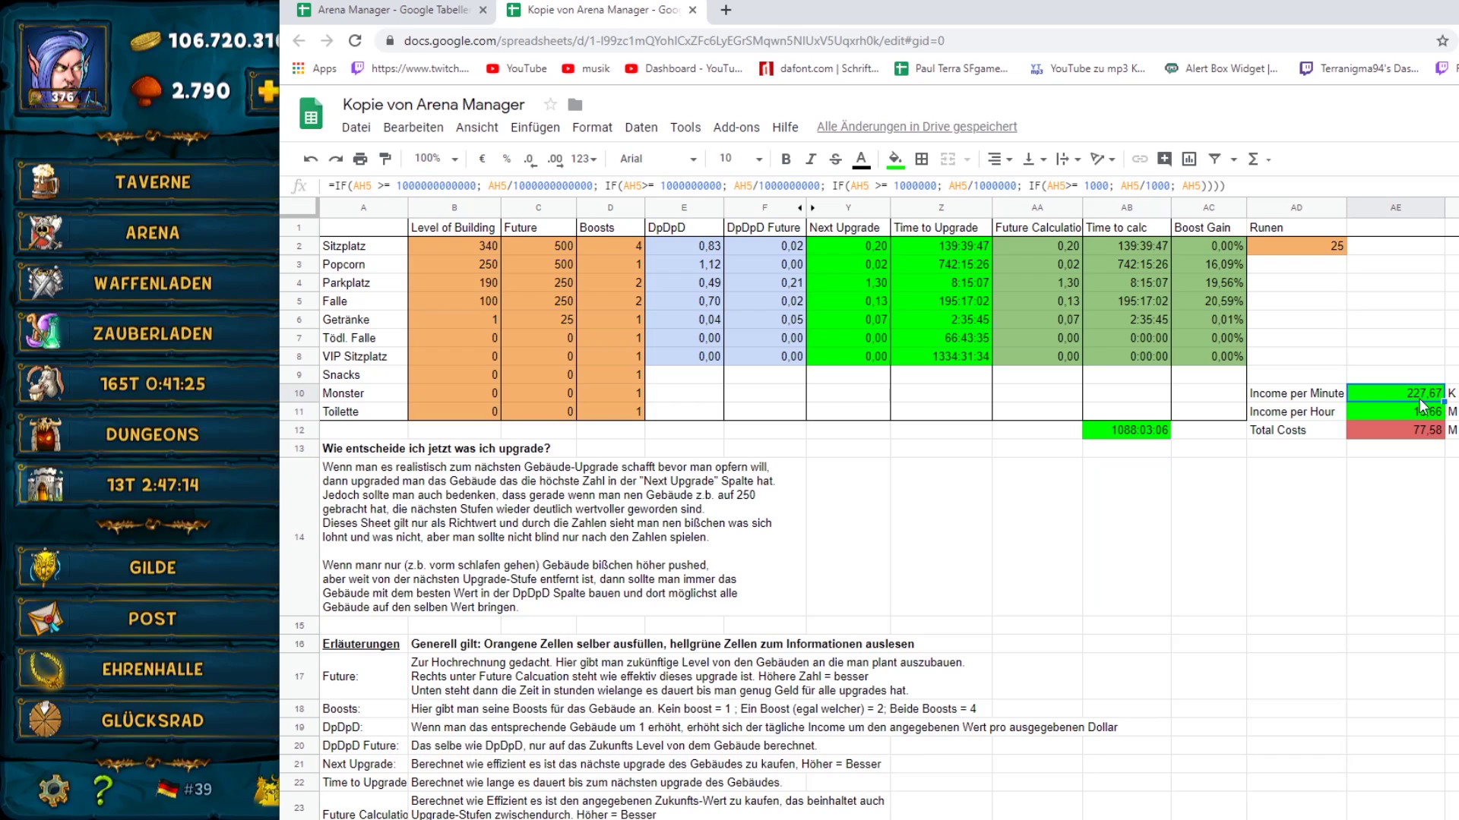
pyautogui.click(1440, 357)
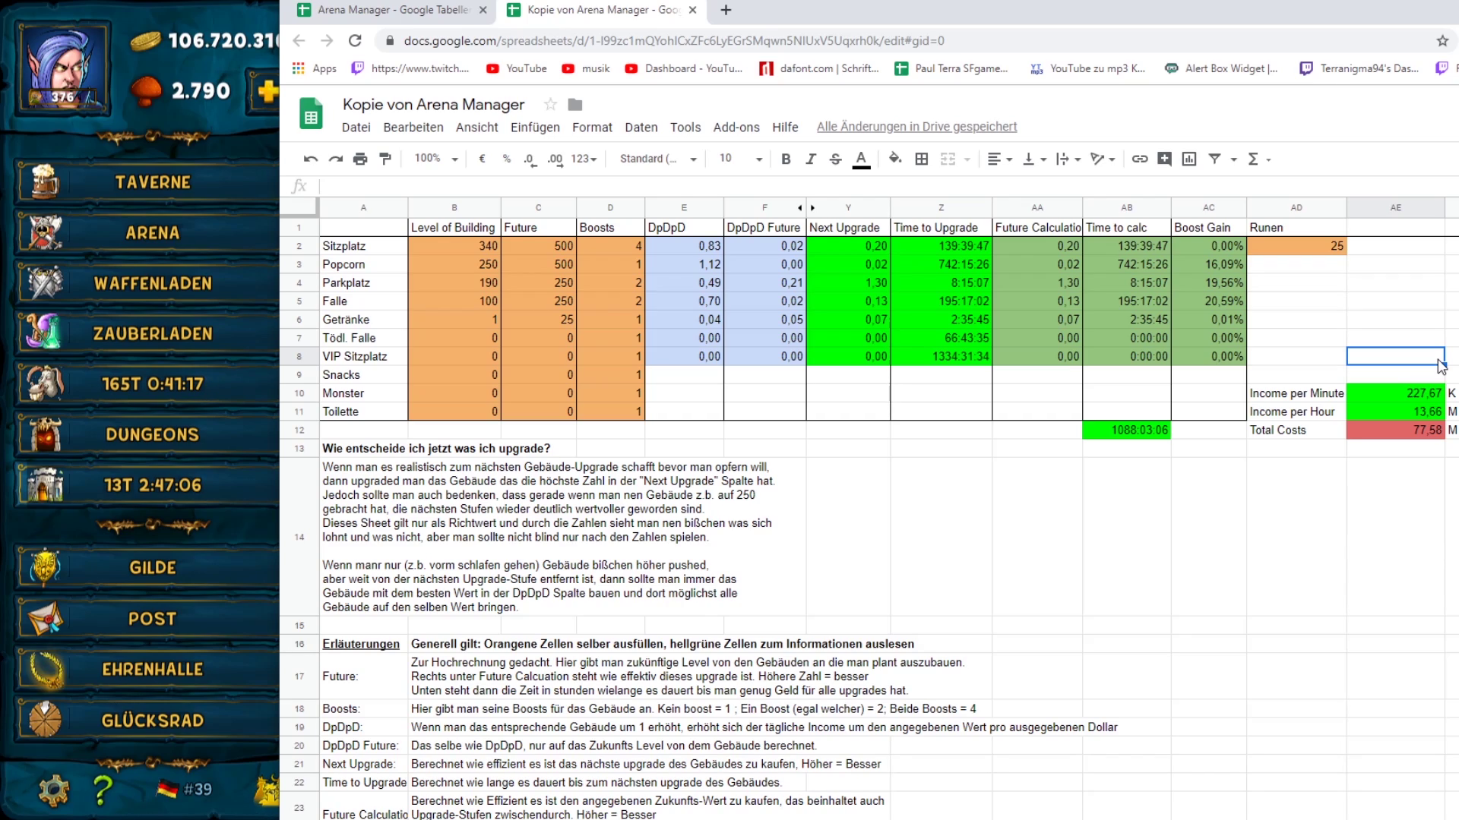
pyautogui.scroll(-10, 1303, 460)
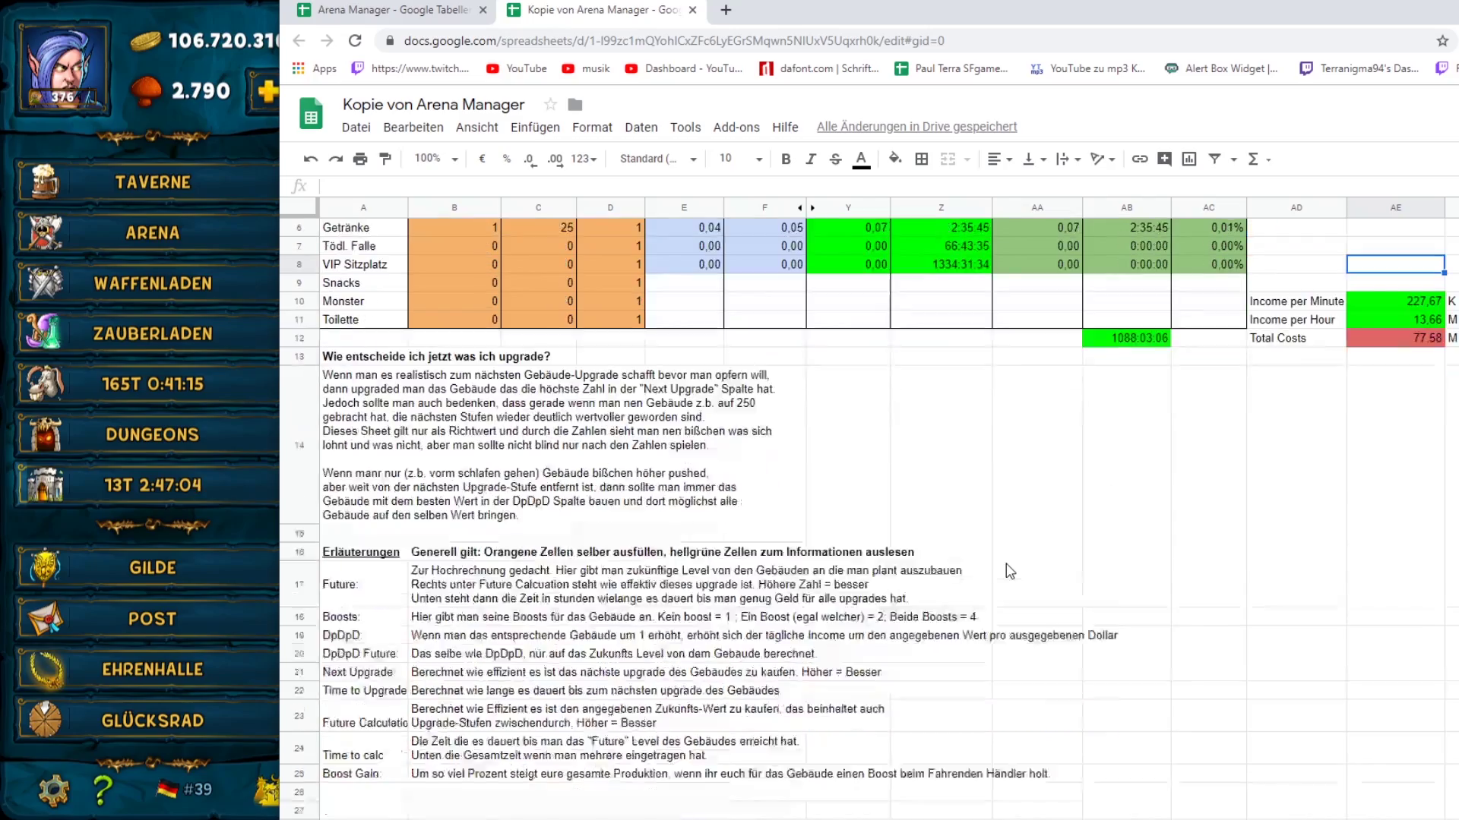
pyautogui.scroll(10, 1010, 552)
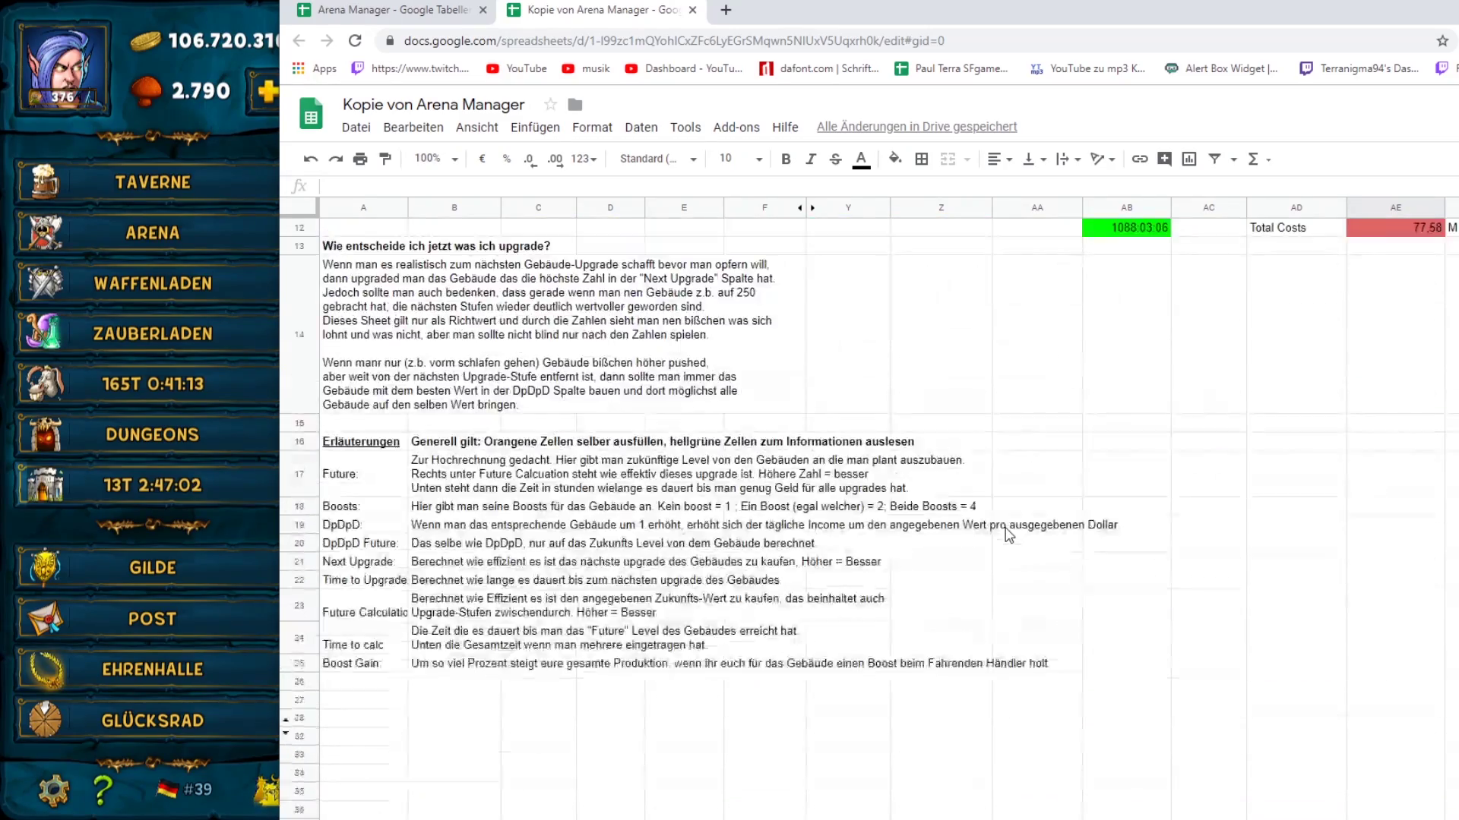
pyautogui.scroll(-2, 914, 500)
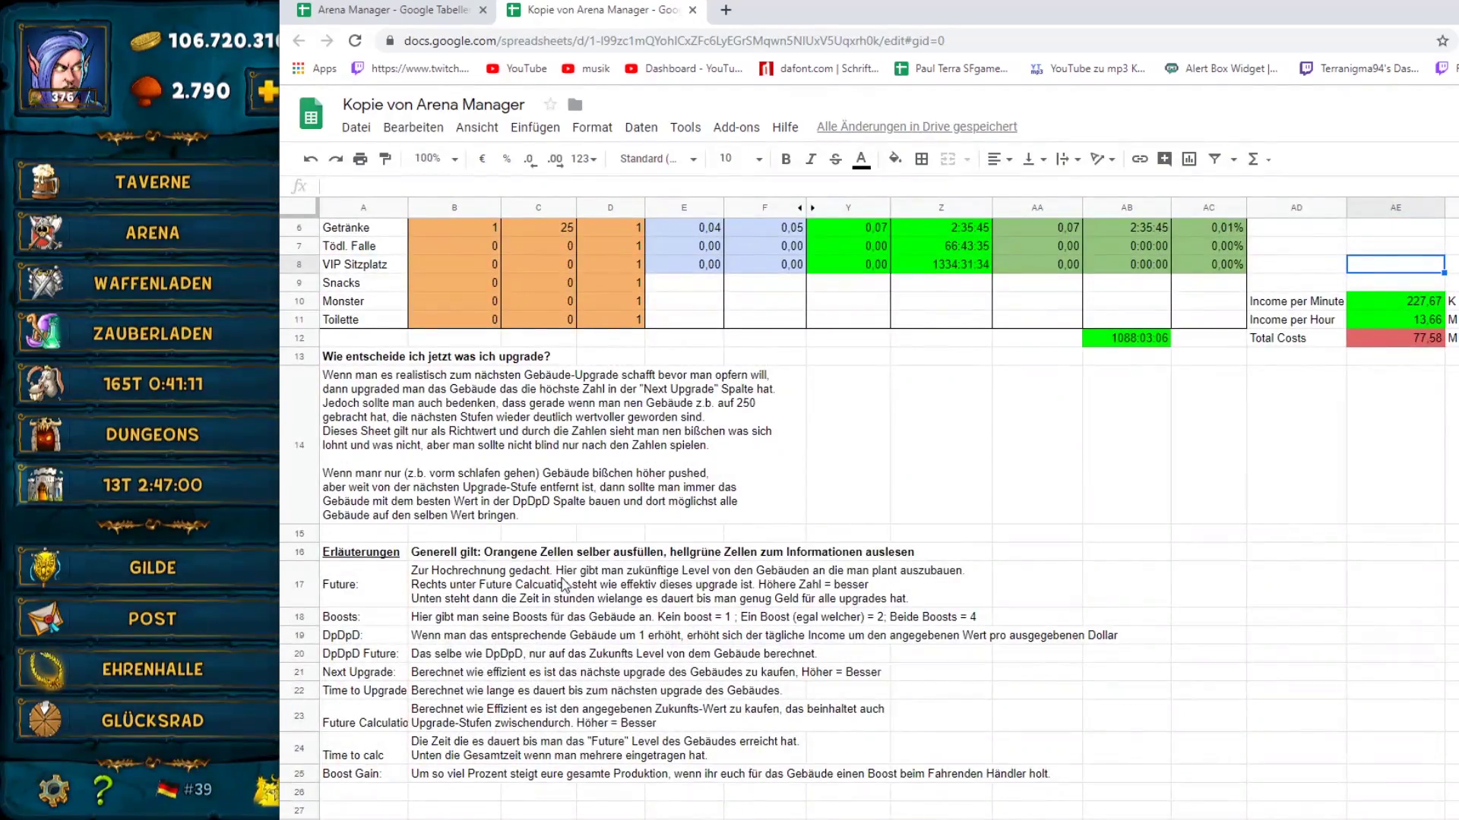
pyautogui.scroll(2, 578, 707)
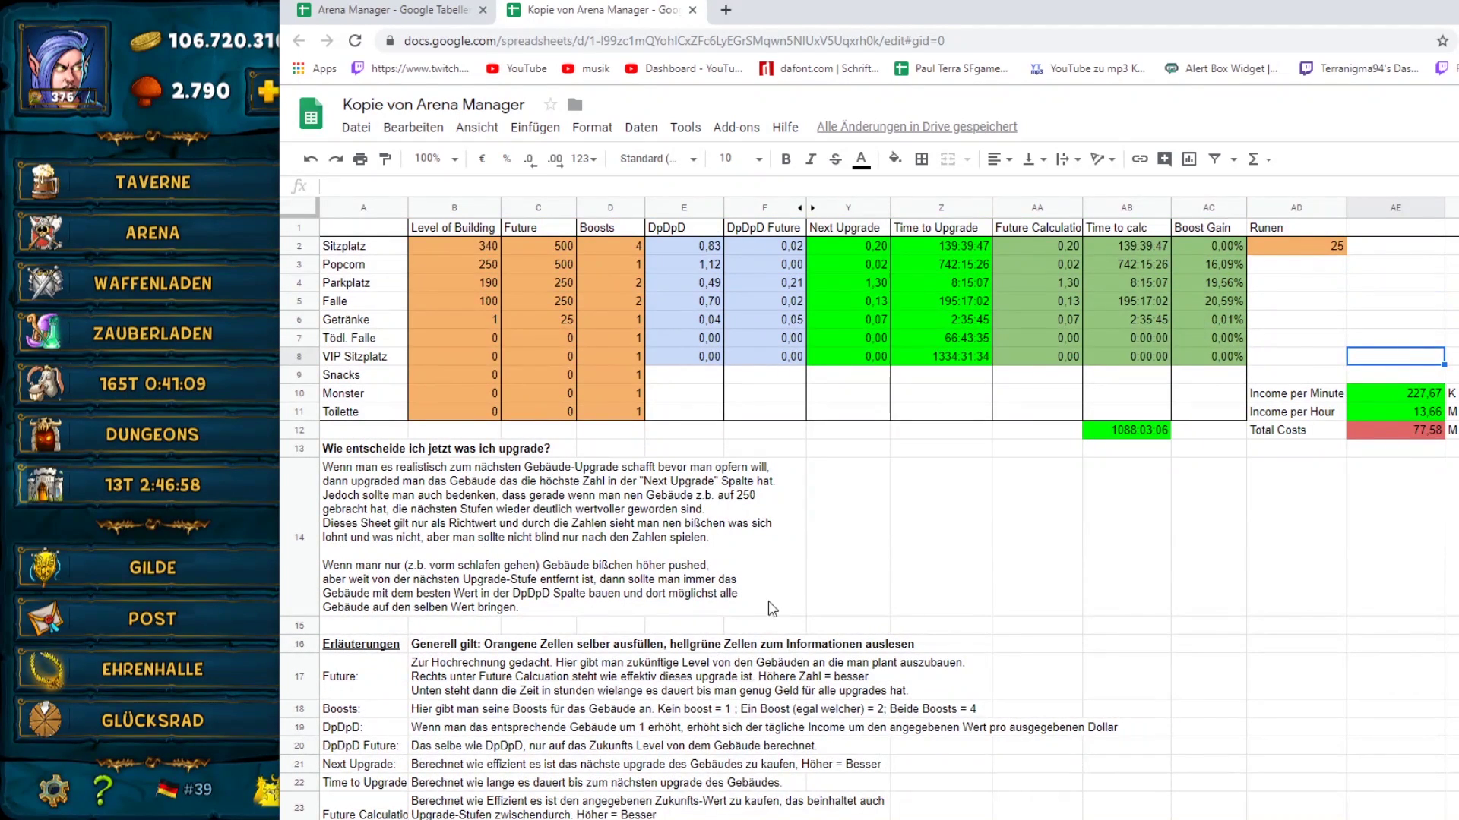
pyautogui.click(959, 507)
pyautogui.click(1098, 516)
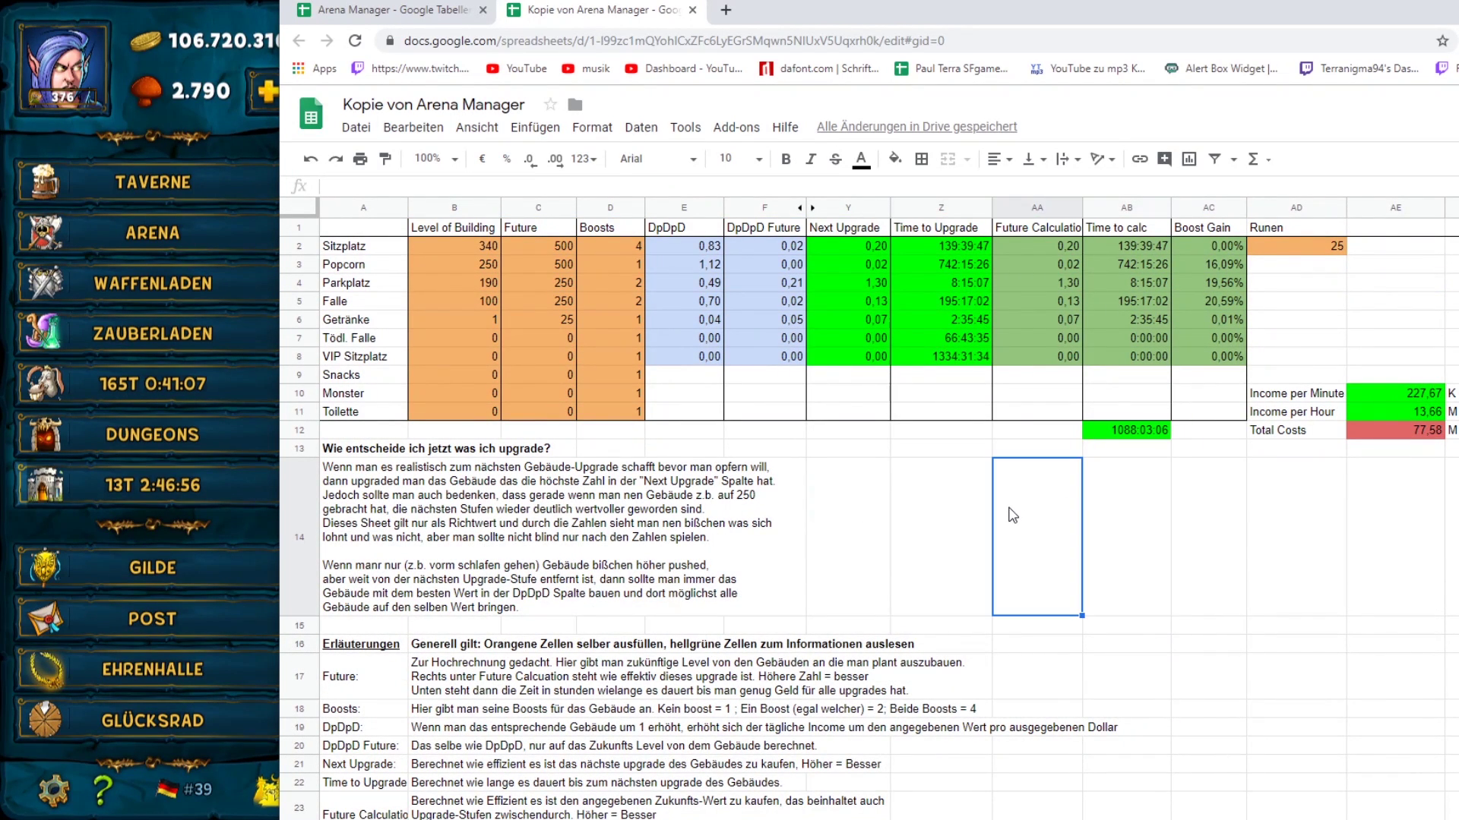
# Step: Switch to the original read-only Arena Manager spreadsheet and display its file commands, including the option to create a copy
pyautogui.click(442, 15)
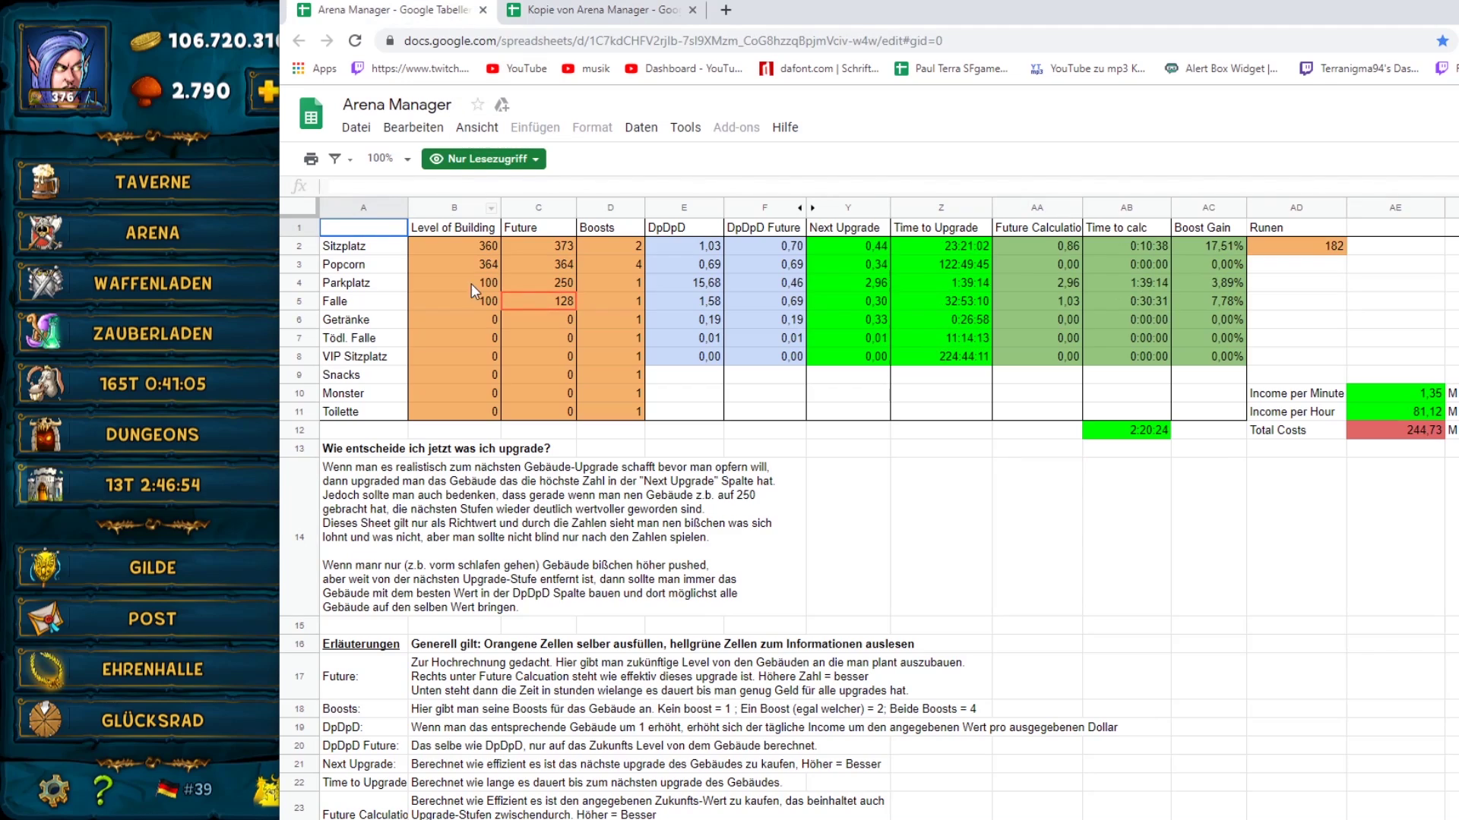
pyautogui.click(1071, 572)
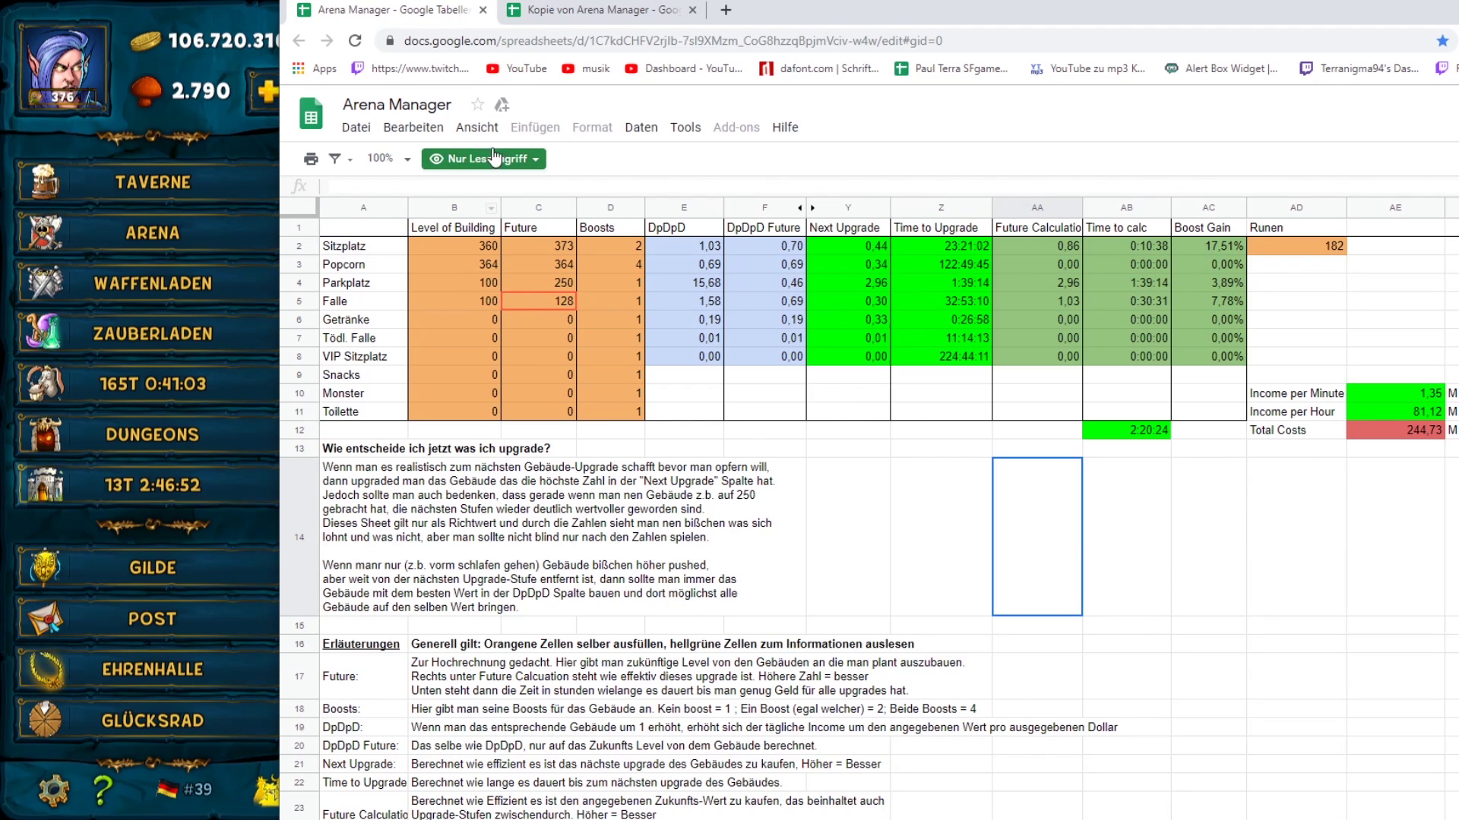
pyautogui.click(355, 136)
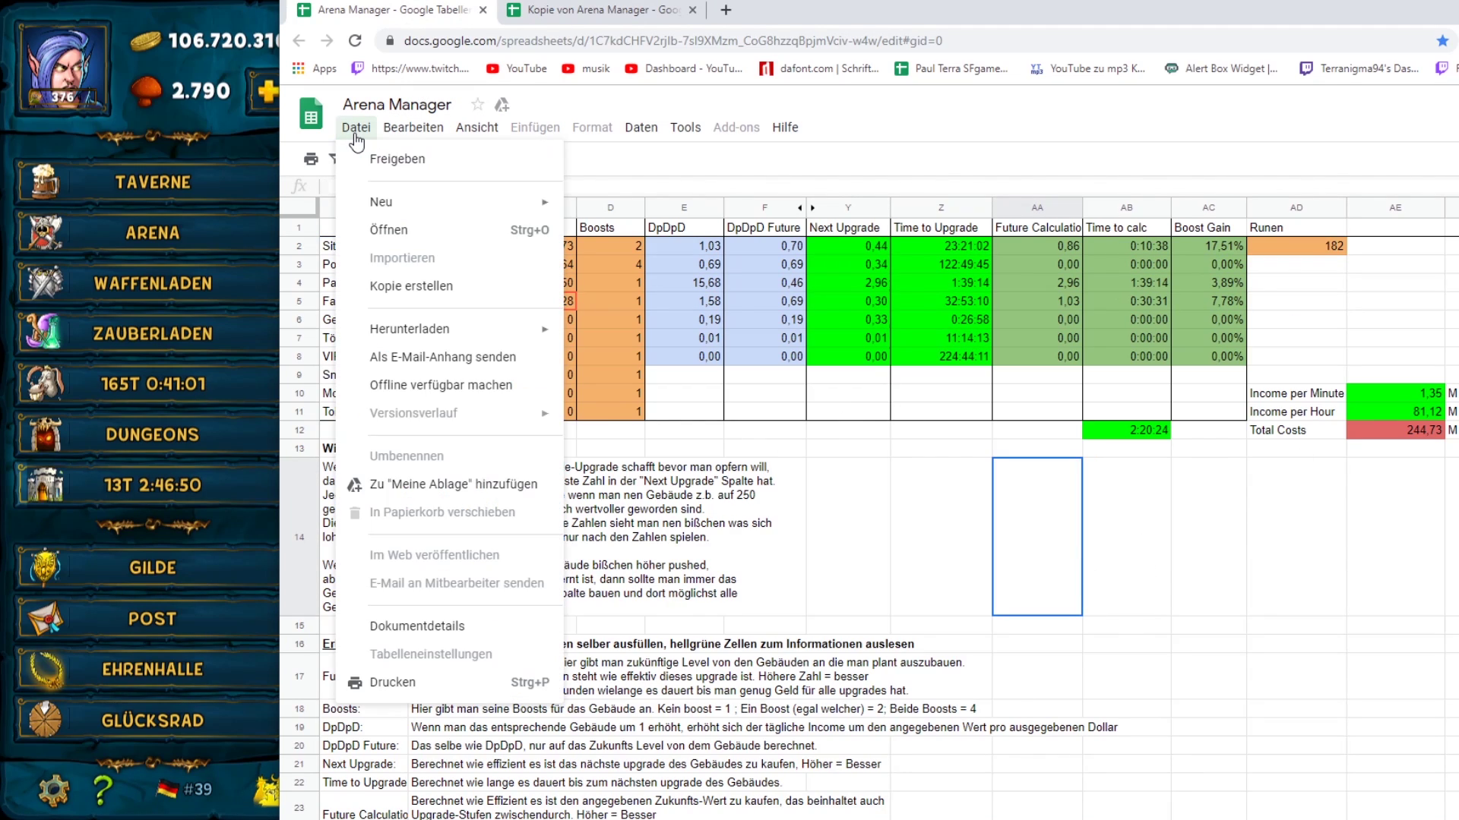
# Step: Switch to the editable copy, Kopie von Arena Manager, to view it, and return to the original read-only spreadsheet
pyautogui.click(548, 10)
pyautogui.click(1209, 561)
pyautogui.click(1395, 558)
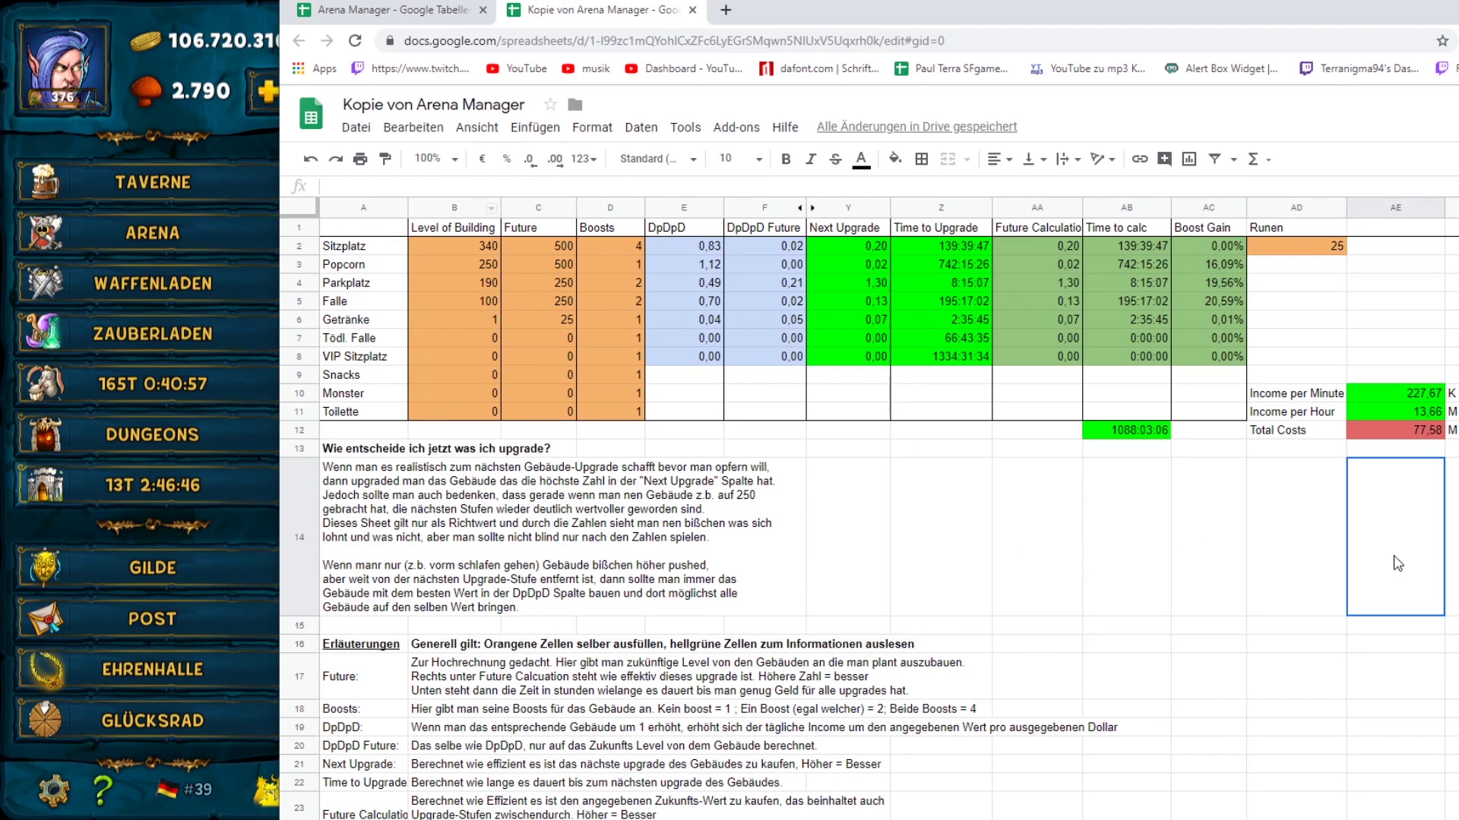
pyautogui.click(950, 490)
pyautogui.click(1258, 531)
pyautogui.click(867, 470)
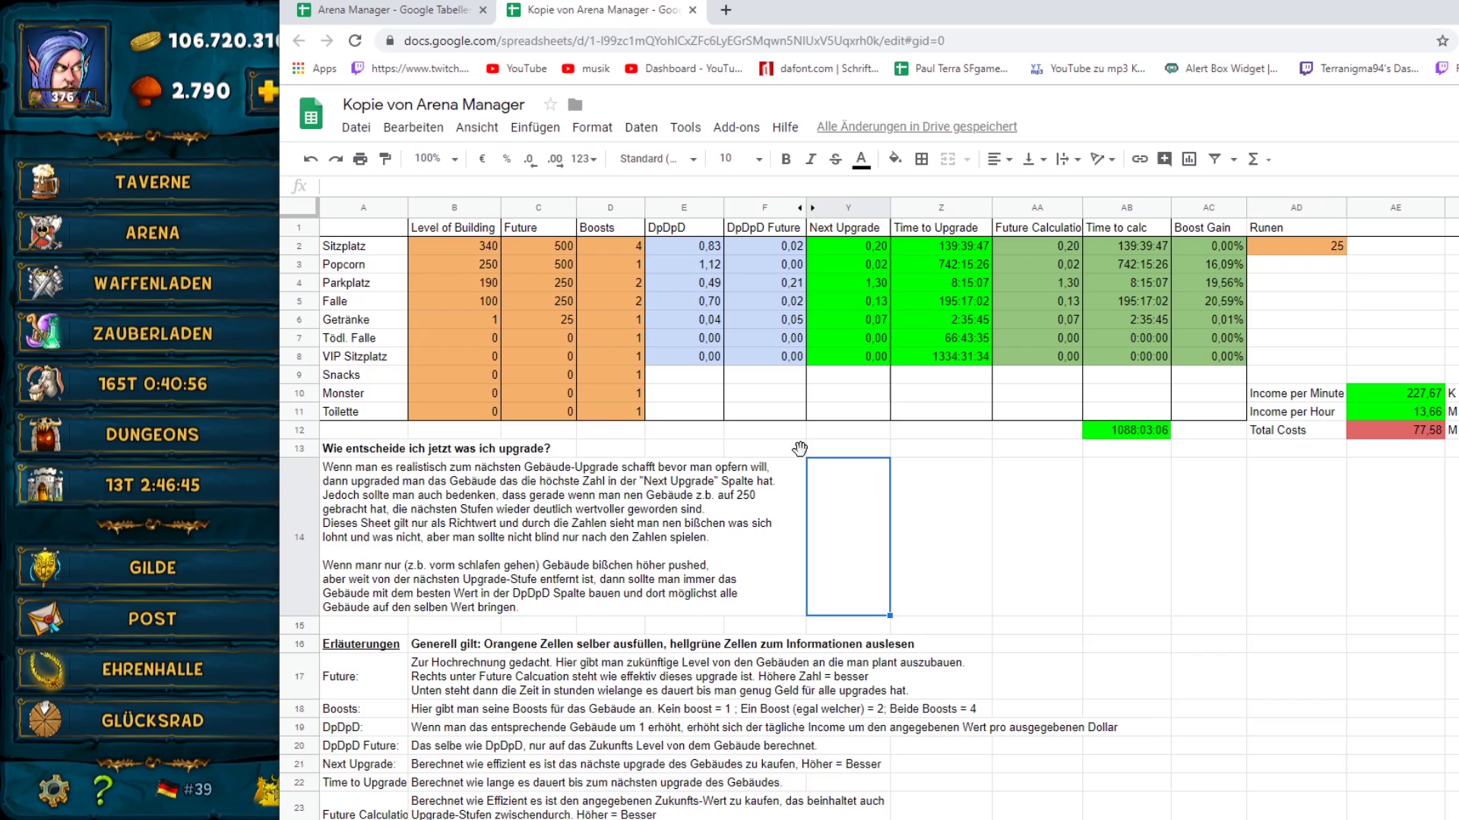
pyautogui.click(386, 19)
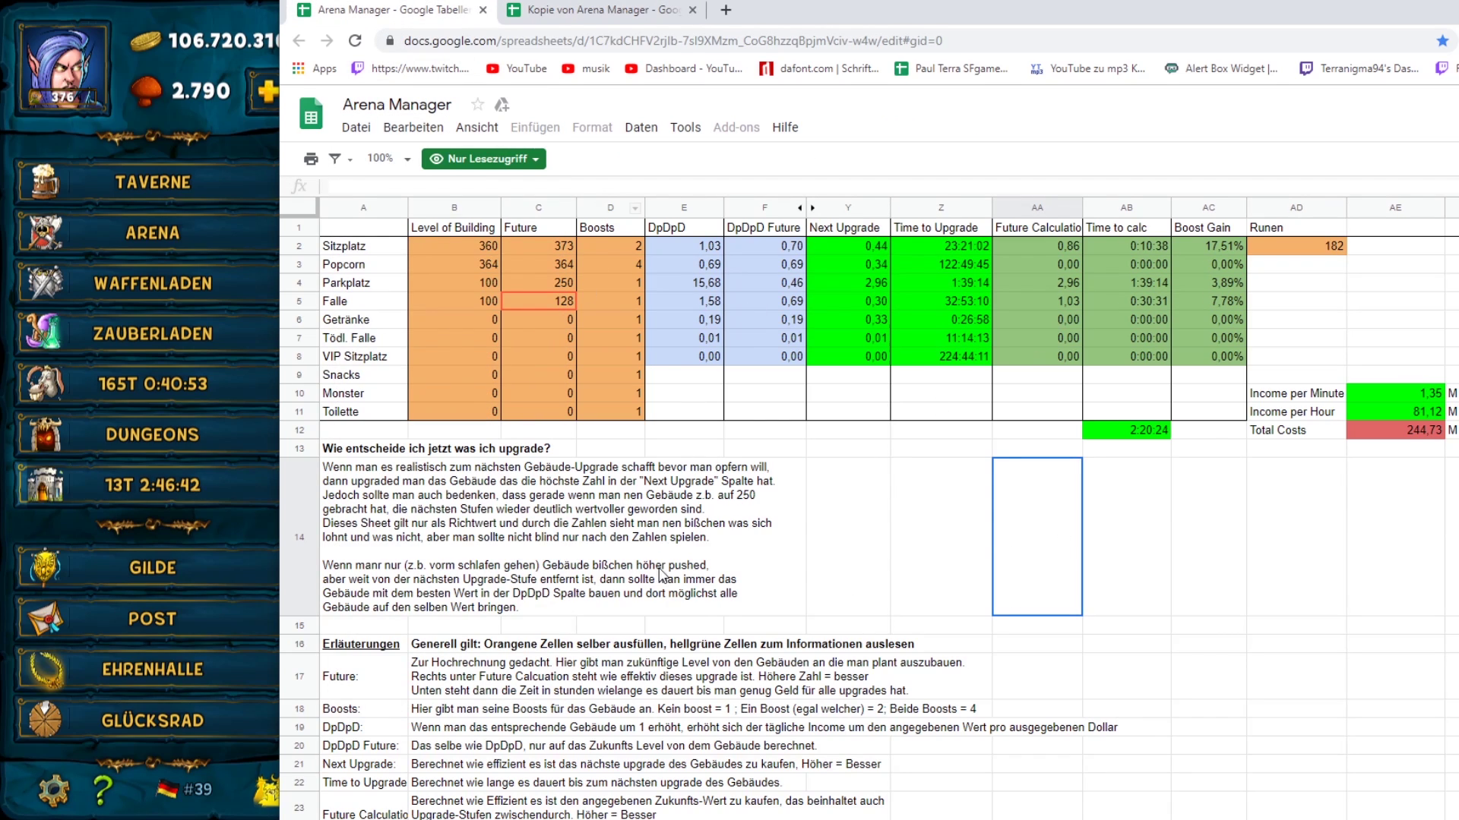
pyautogui.click(942, 531)
pyautogui.click(1308, 575)
pyautogui.click(1045, 506)
pyautogui.click(950, 524)
pyautogui.click(886, 540)
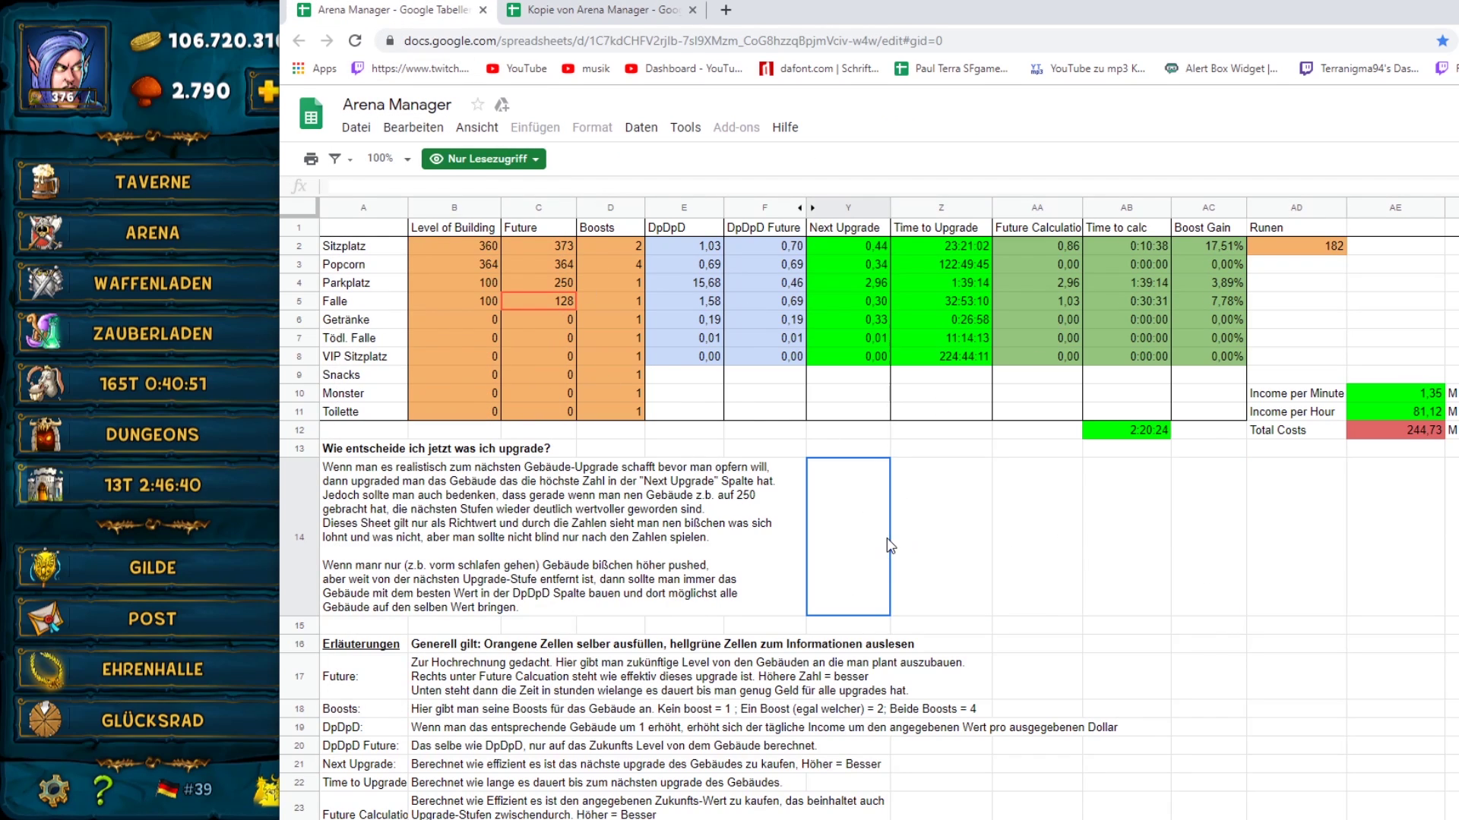
pyautogui.click(1107, 567)
pyautogui.click(847, 532)
pyautogui.click(942, 532)
pyautogui.click(847, 532)
pyautogui.click(942, 532)
pyautogui.click(1117, 517)
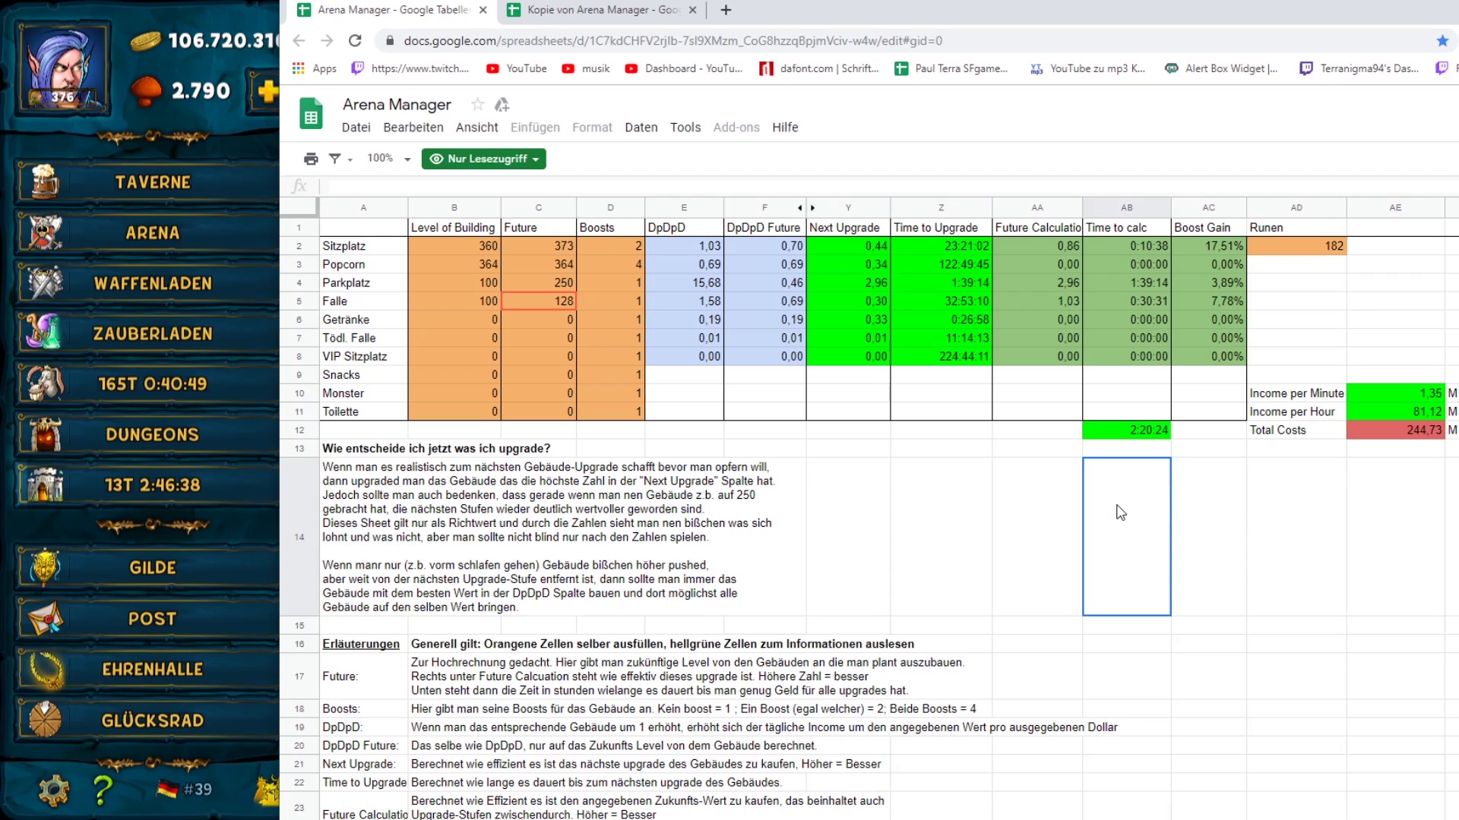
pyautogui.click(950, 520)
pyautogui.click(833, 528)
pyautogui.click(1000, 531)
pyautogui.click(843, 525)
pyautogui.click(1003, 516)
pyautogui.click(821, 504)
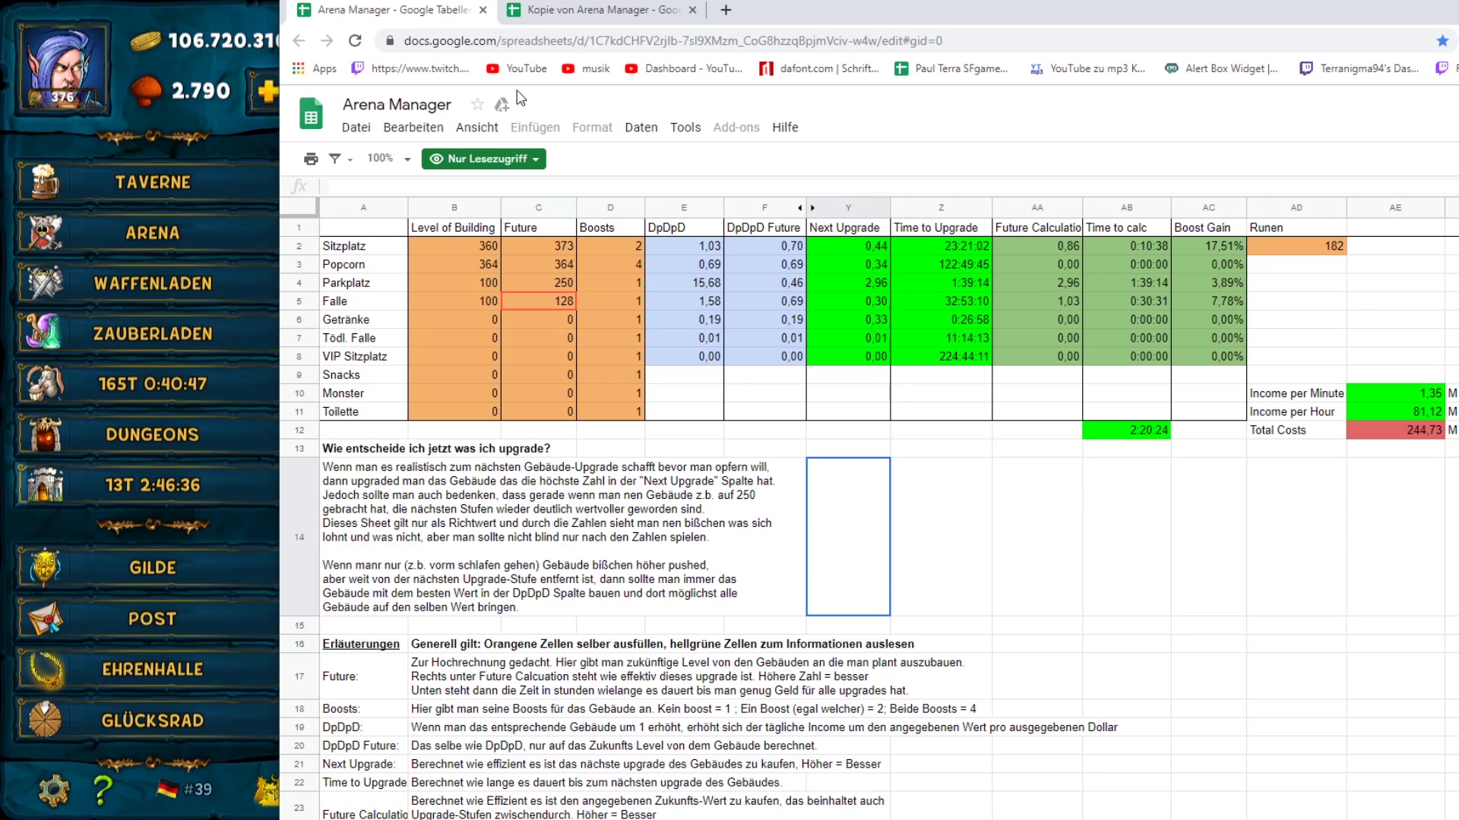
# Step: Go back to the editable copy, Kopie von Arena Manager
pyautogui.click(590, 21)
pyautogui.click(949, 489)
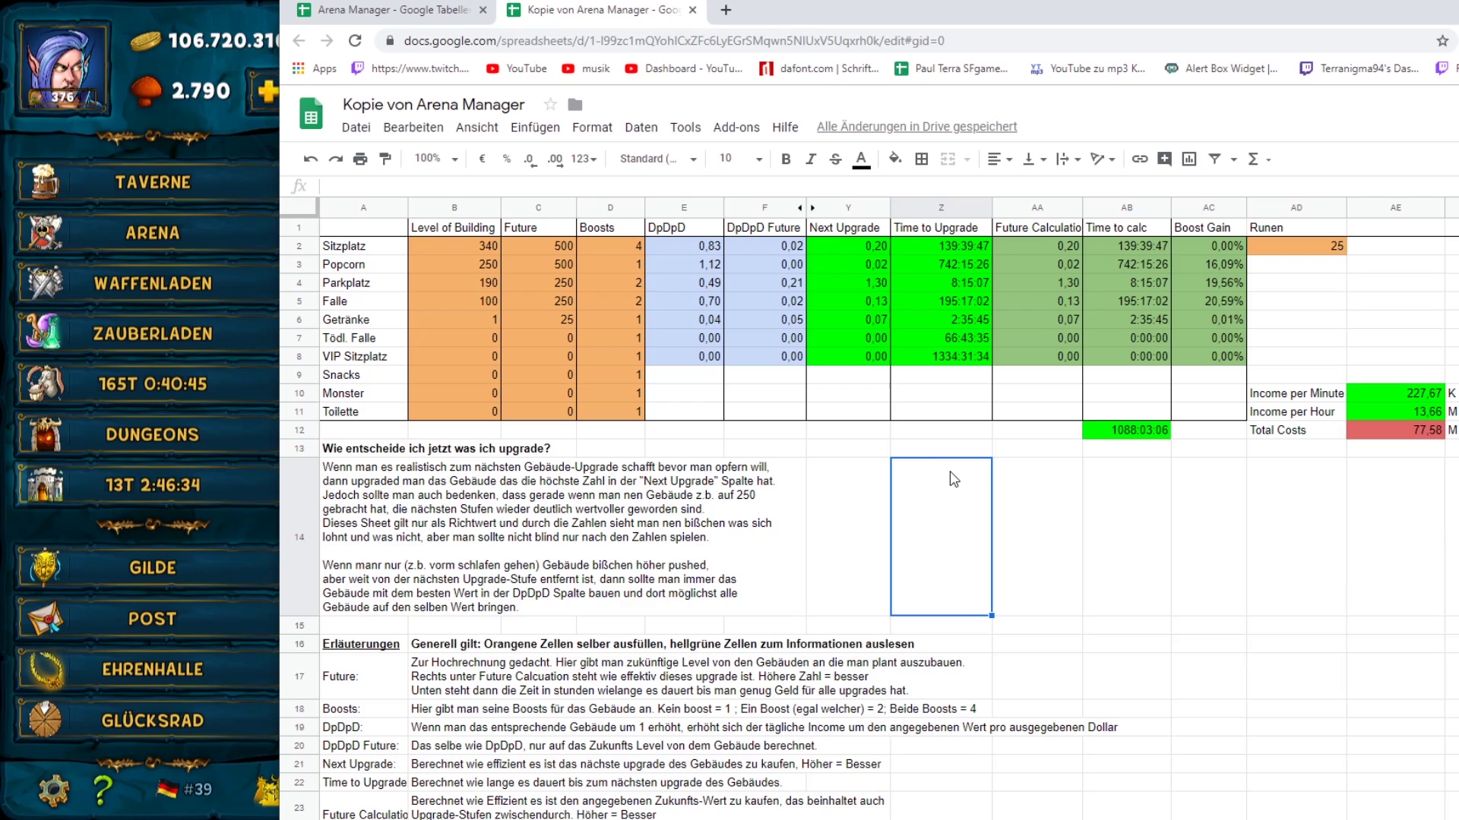
pyautogui.click(1052, 504)
pyautogui.click(942, 495)
pyautogui.click(845, 490)
pyautogui.click(968, 546)
pyautogui.click(1050, 527)
pyautogui.click(1136, 535)
pyautogui.click(1234, 536)
pyautogui.click(1360, 536)
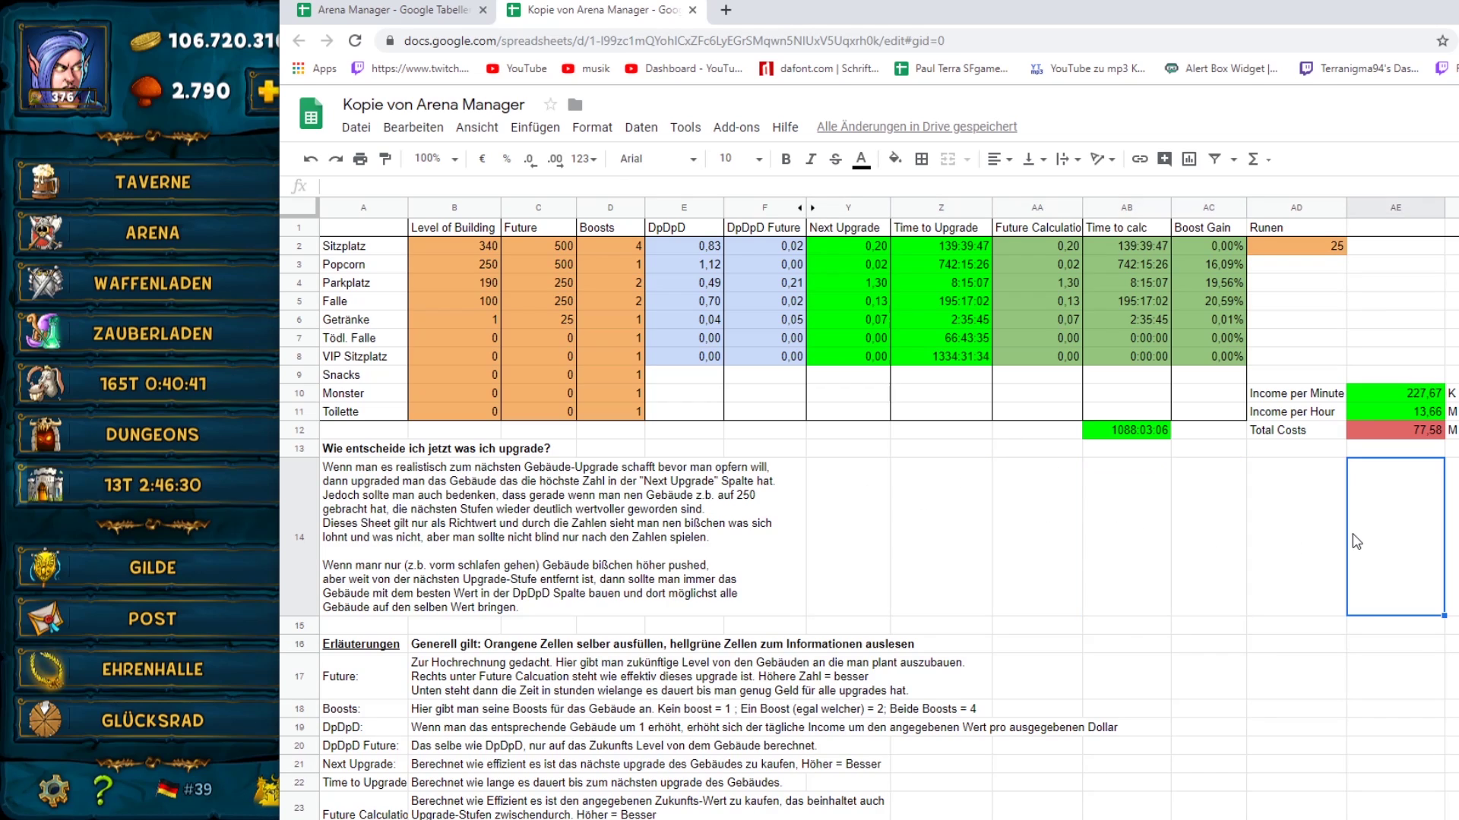
pyautogui.click(1216, 537)
pyautogui.click(1144, 537)
pyautogui.click(934, 535)
pyautogui.click(874, 539)
pyautogui.click(959, 534)
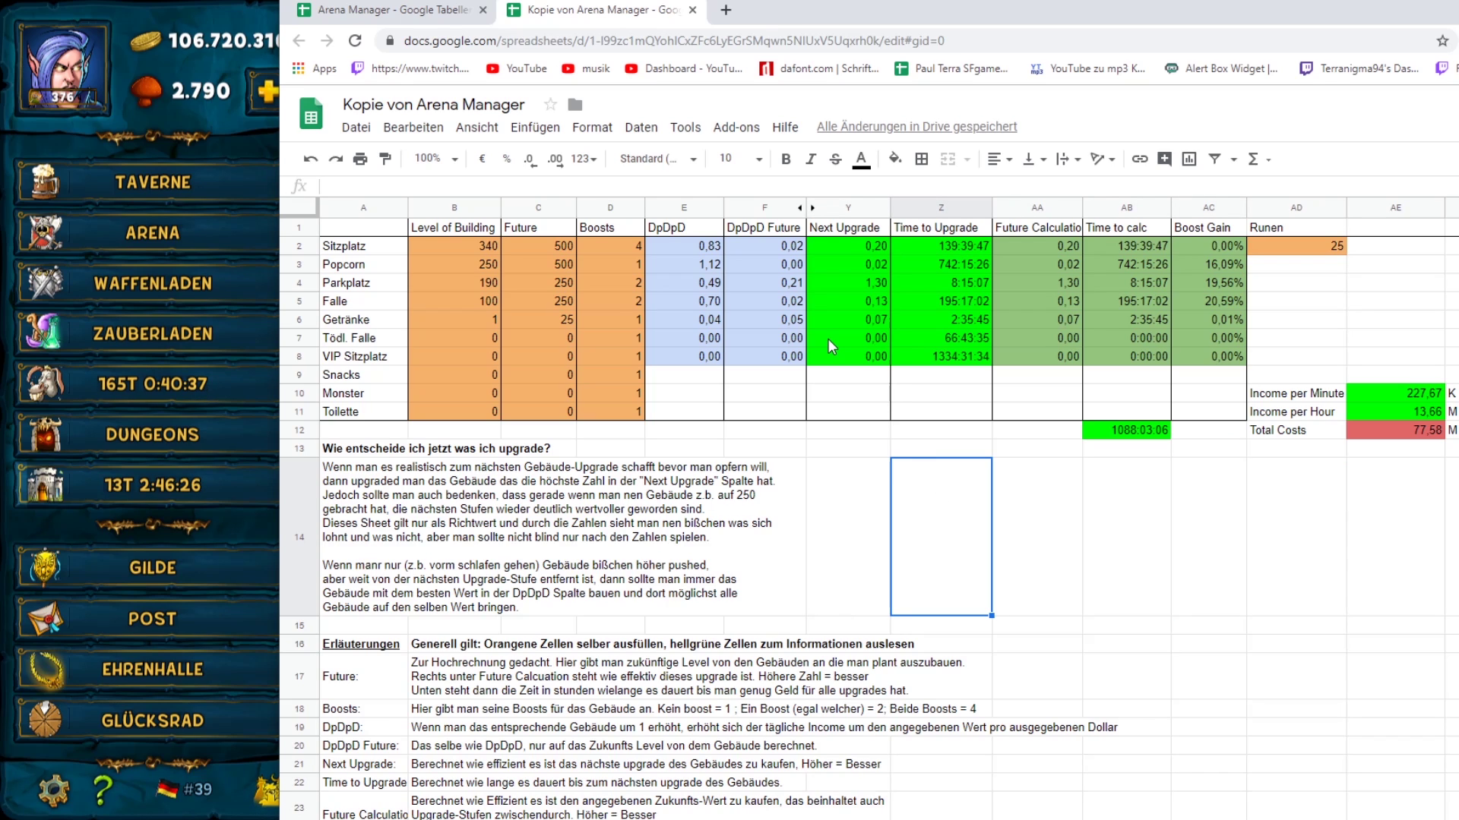
# Step: Reposition the browser window and check Parkplatz's Next Upgrade and Time to Upgrade values
pyautogui.moveTo(790, 4); pyautogui.dragTo(656, 24)
pyautogui.click(468, 233)
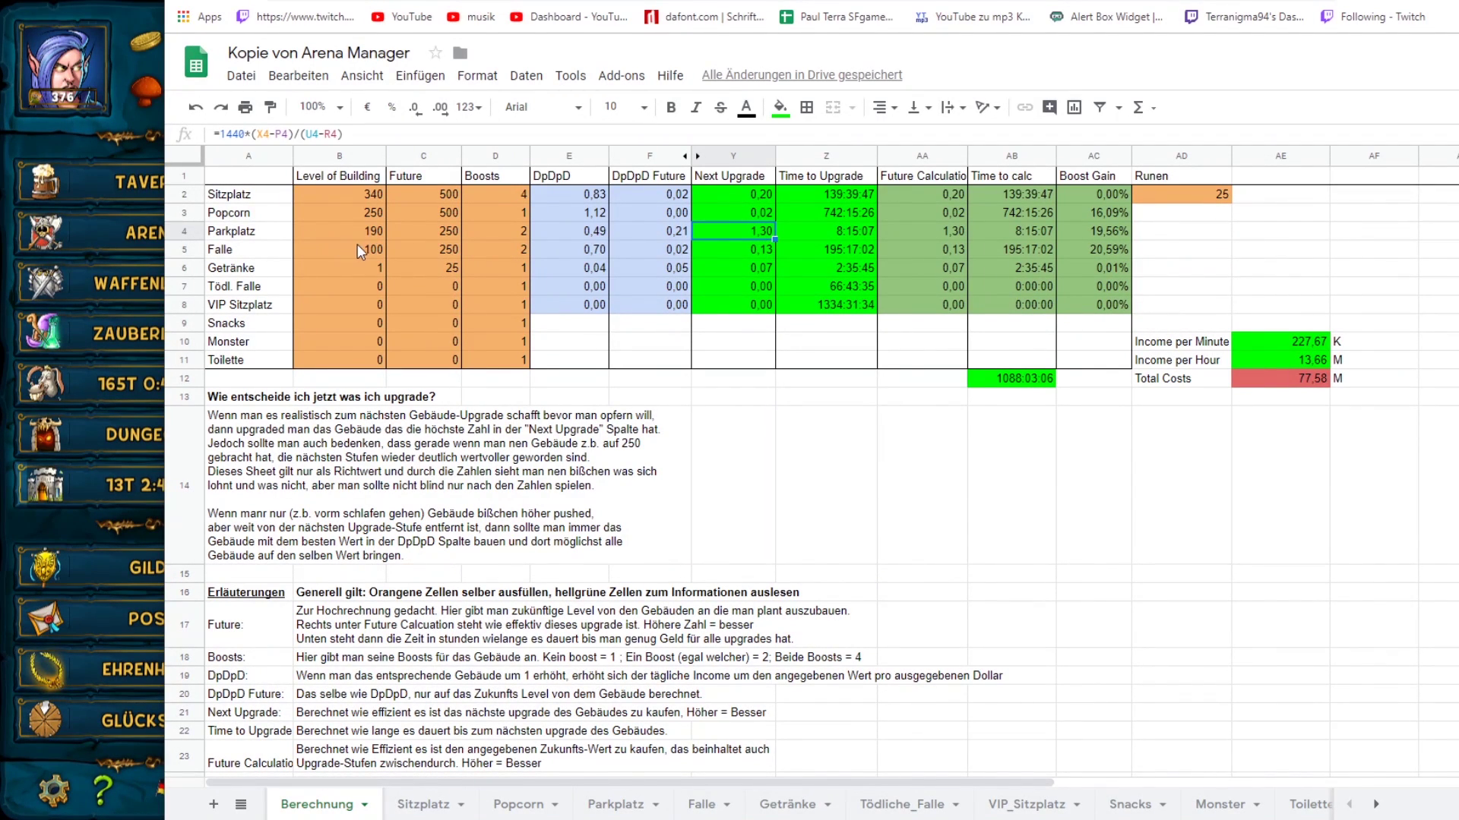
pyautogui.click(723, 229)
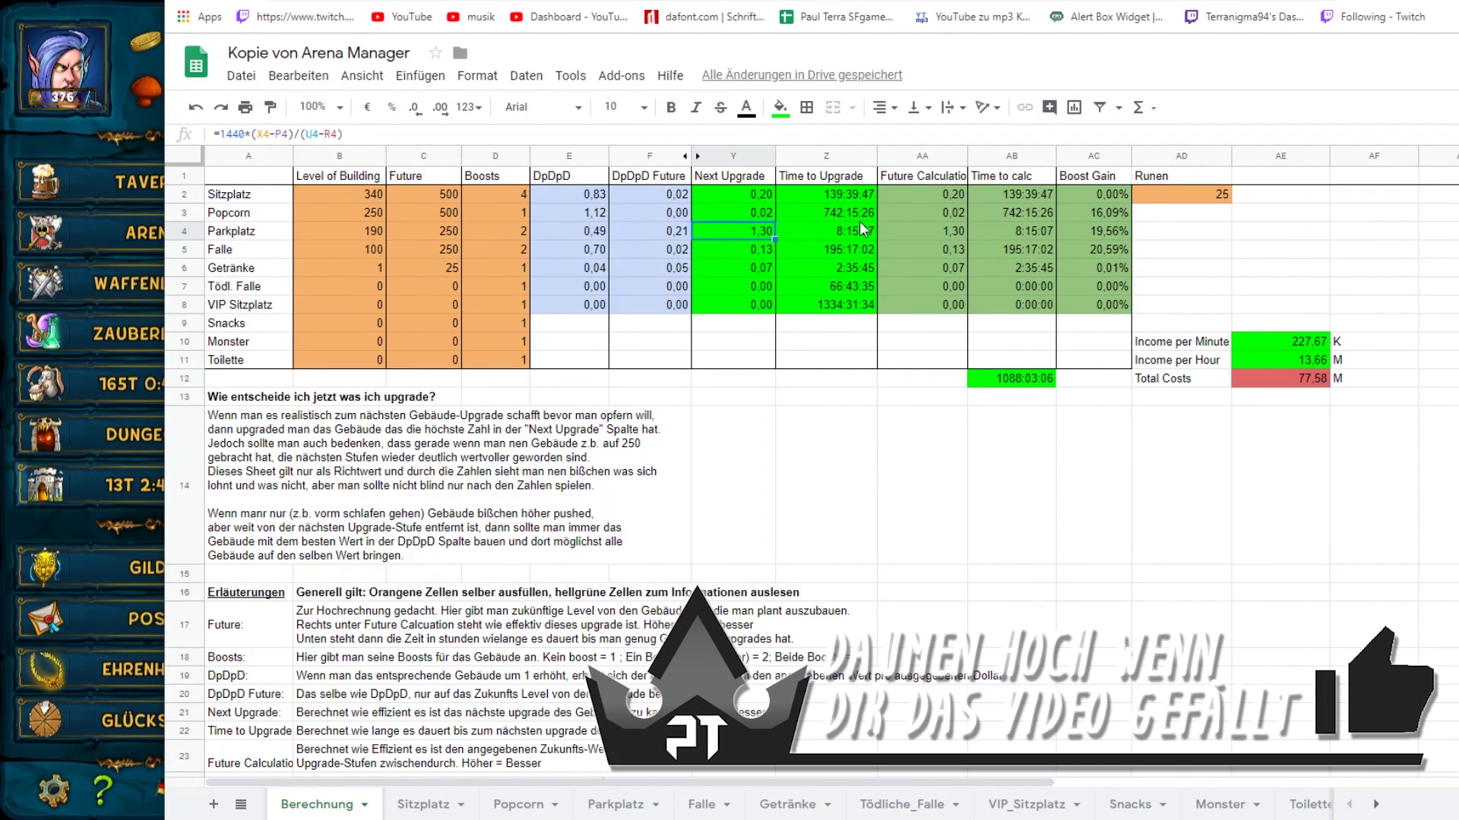
pyautogui.click(843, 232)
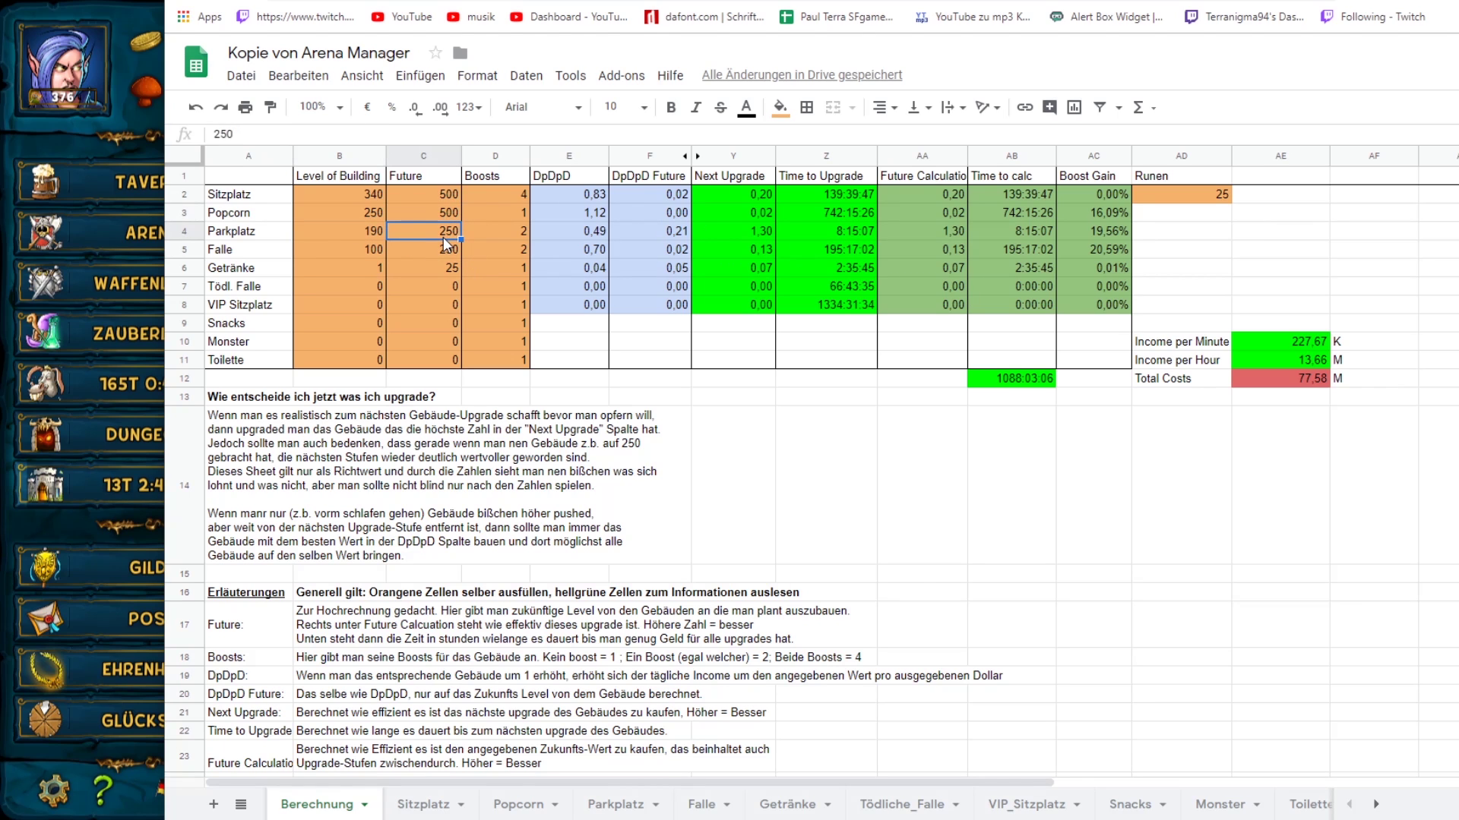
# Step: Switch to the game and upgrade Parkplatz to level 220
pyautogui.hotkey('alt', 'Tab')
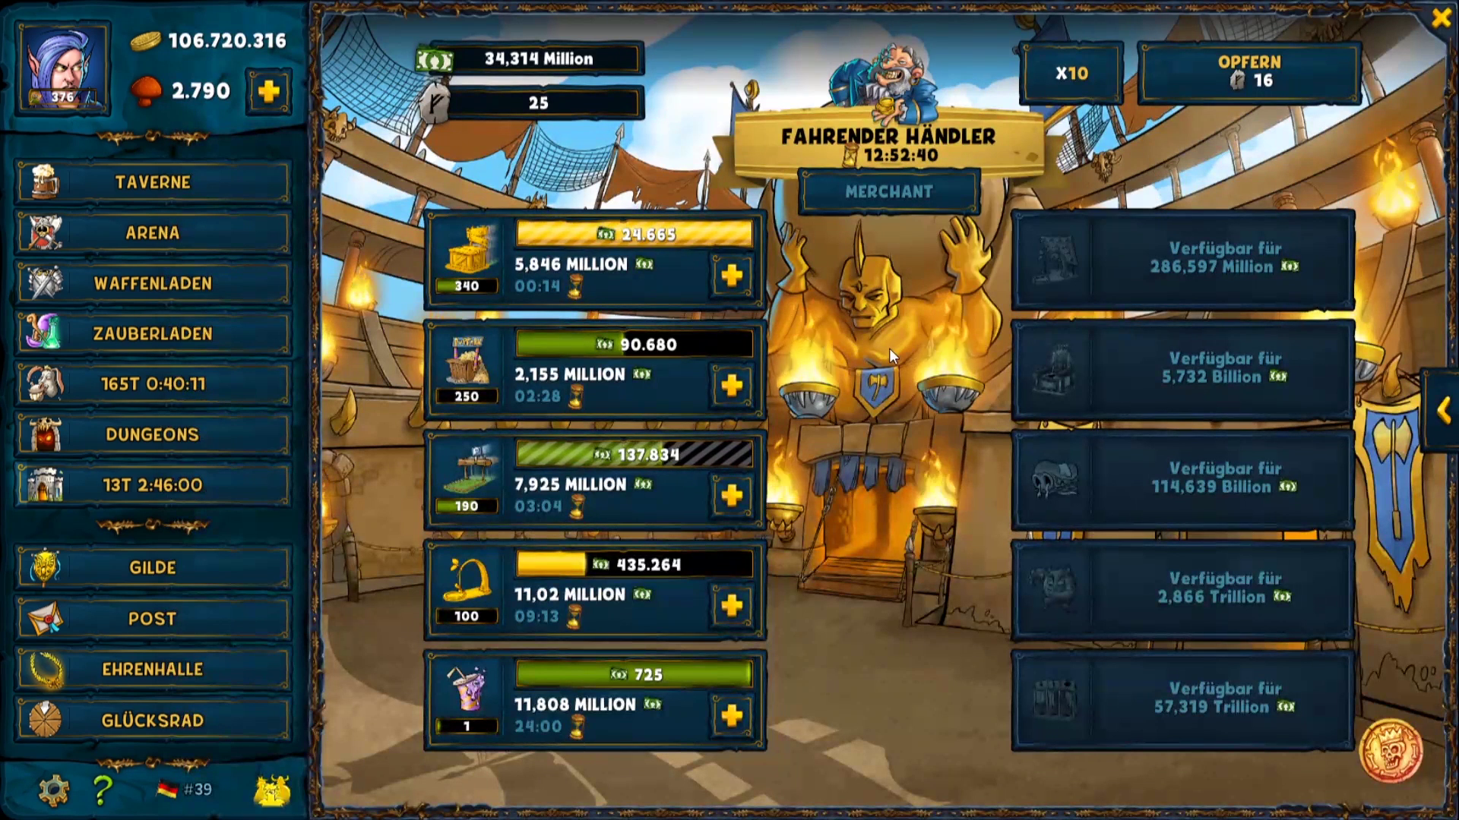
pyautogui.click(731, 503)
pyautogui.click(732, 511)
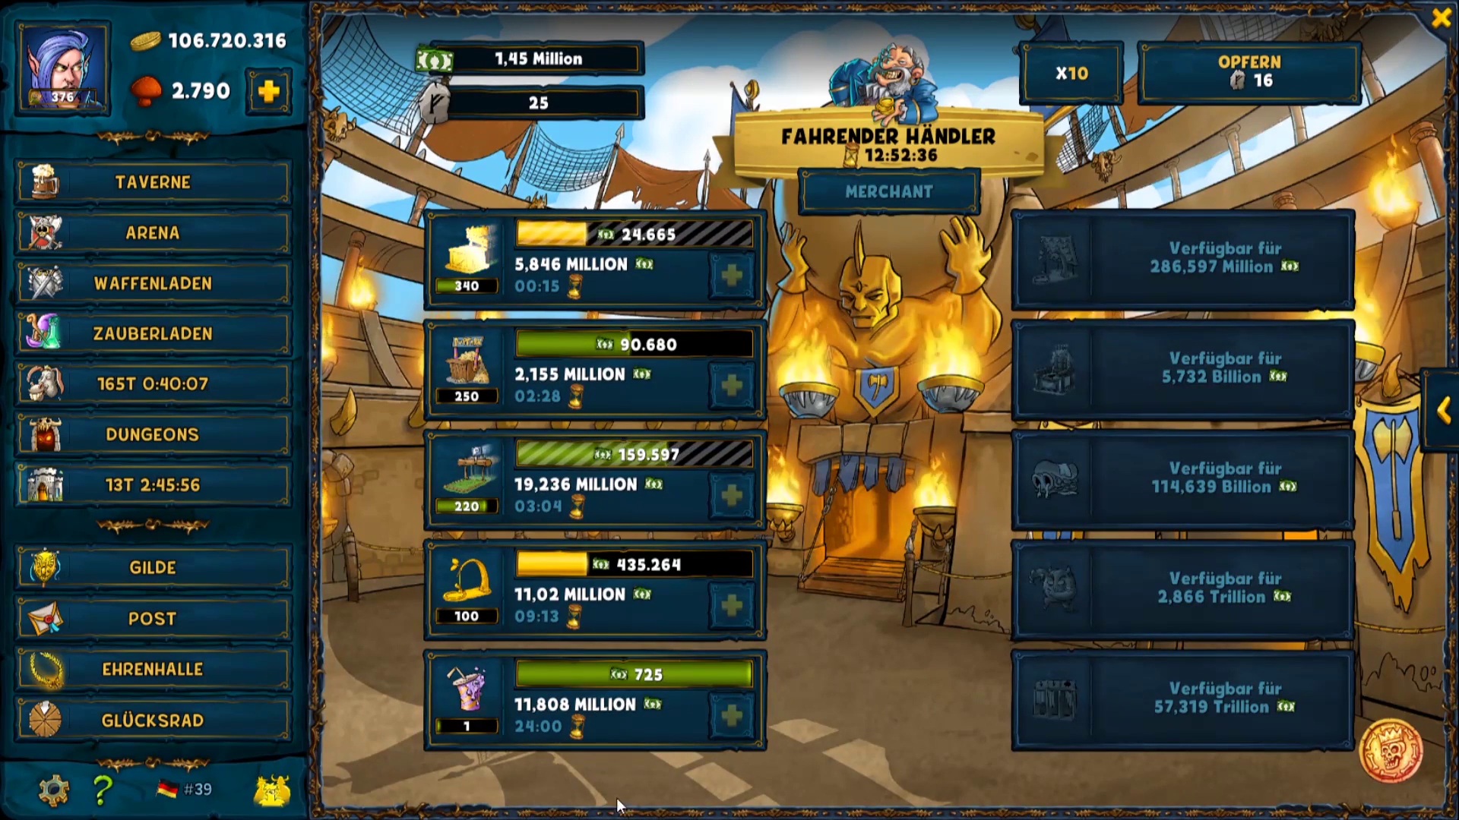
# Step: Return to the spreadsheet and set Parkplatz's Level of Building to 220
pyautogui.moveTo(461, 780)
pyautogui.click(575, 776)
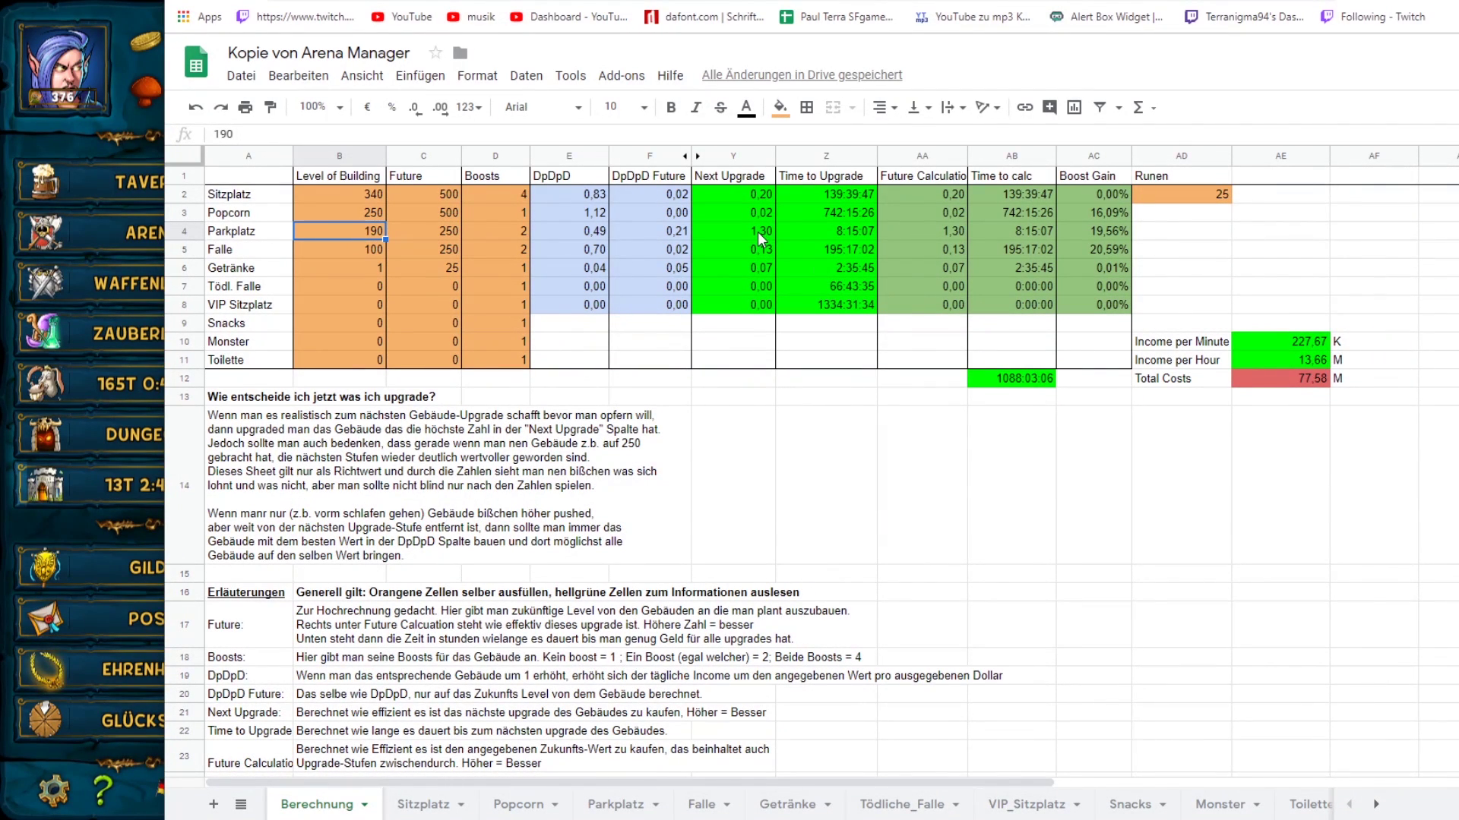
pyautogui.write('220')
pyautogui.press('Return')
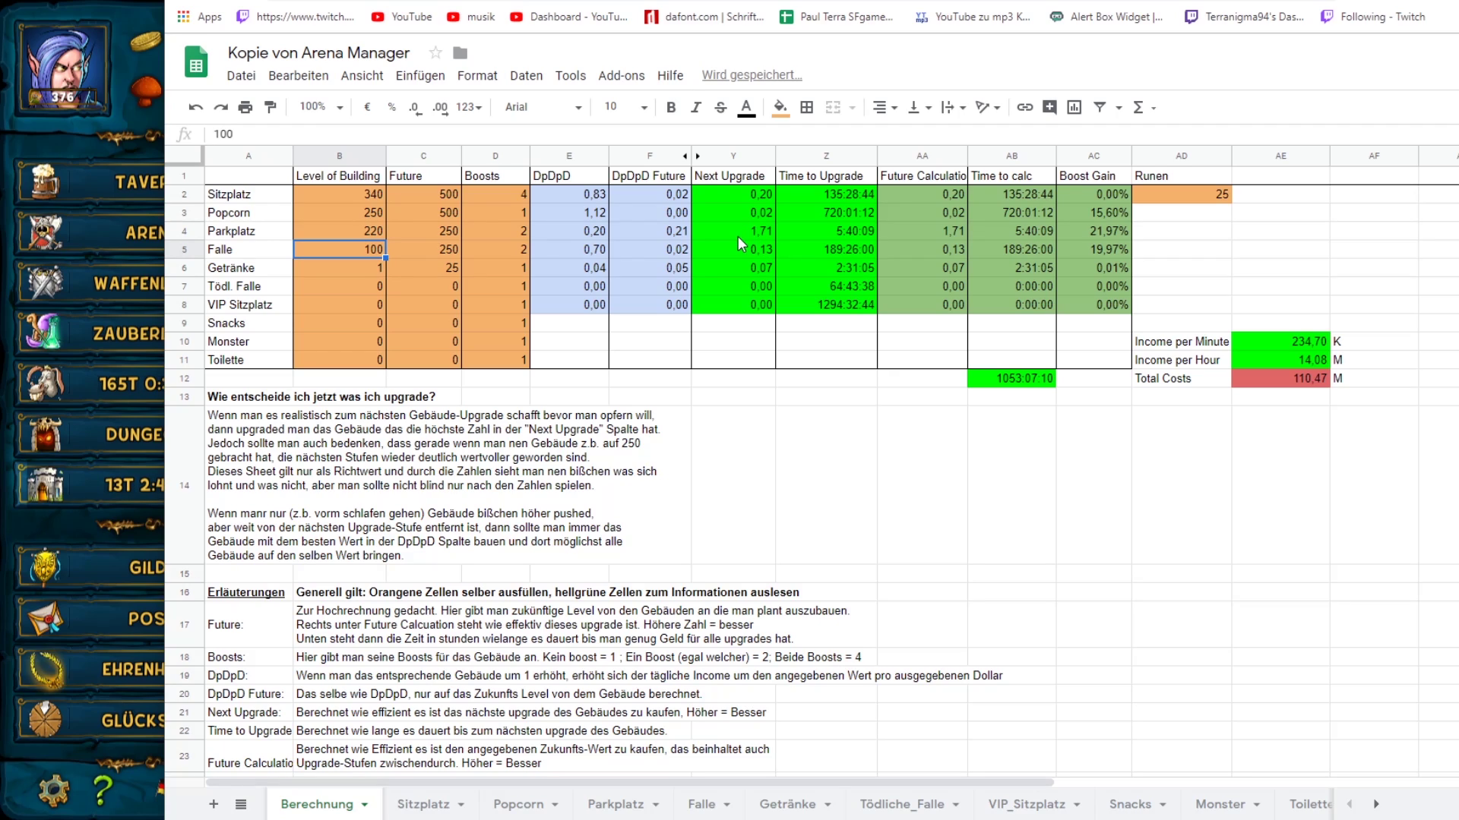
# Step: Check Parkplatz's Time to Upgrade value and skim the column explanations below the table
pyautogui.click(844, 227)
pyautogui.click(1204, 536)
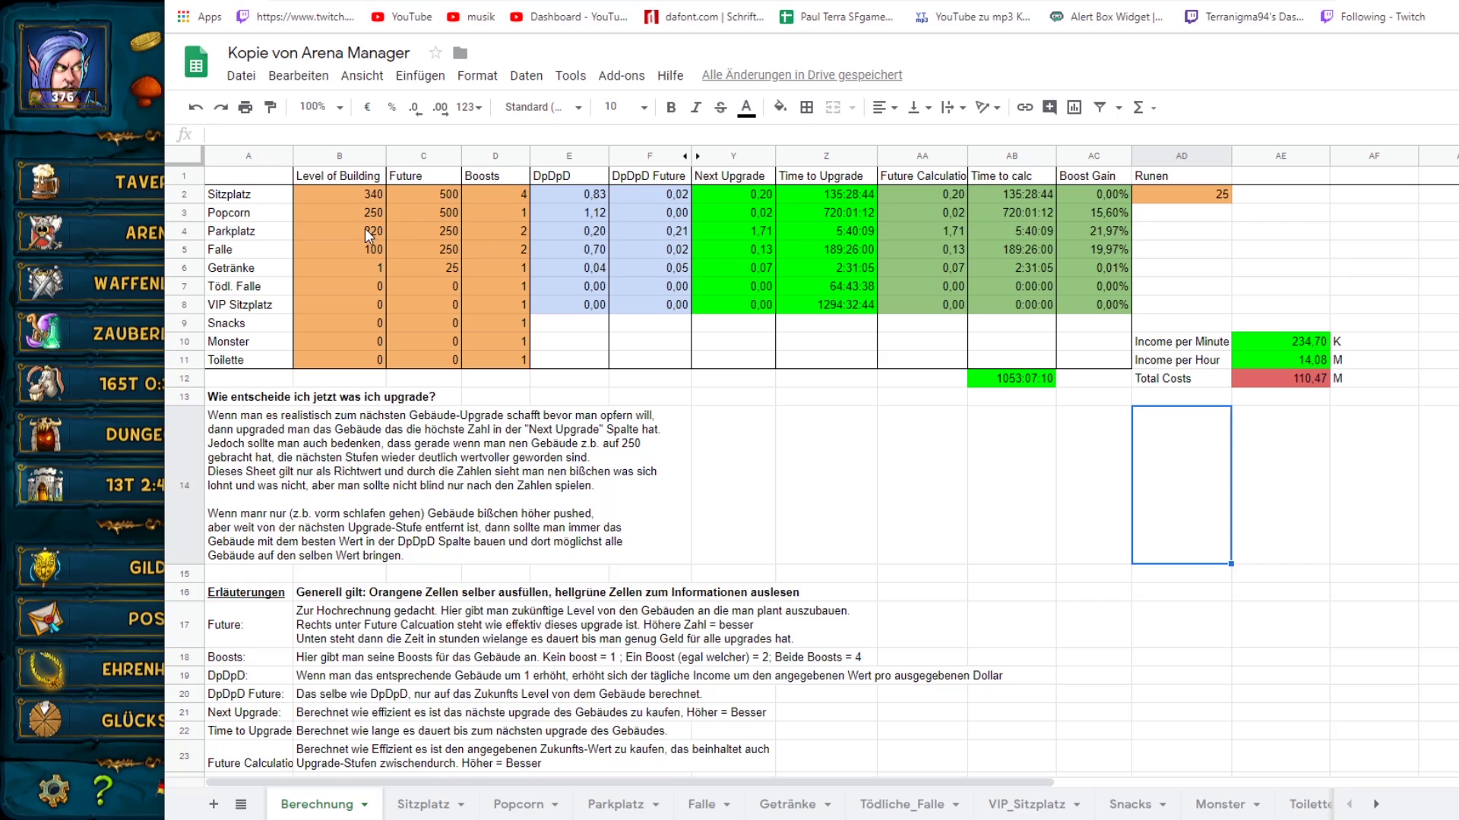
pyautogui.click(1349, 573)
pyautogui.click(1120, 596)
pyautogui.scroll(-3, 1121, 587)
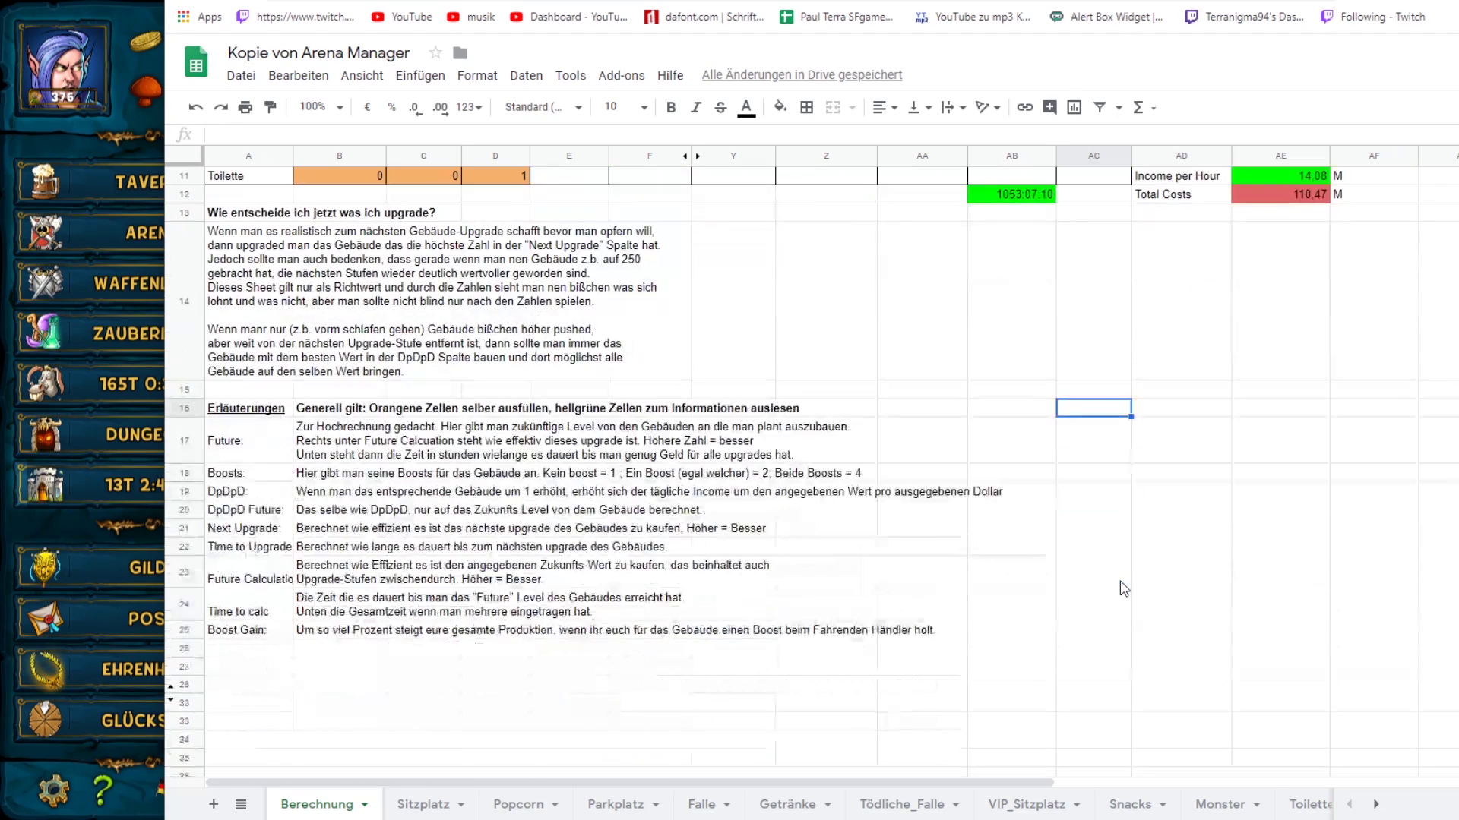
pyautogui.scroll(3, 1119, 584)
pyautogui.click(1352, 494)
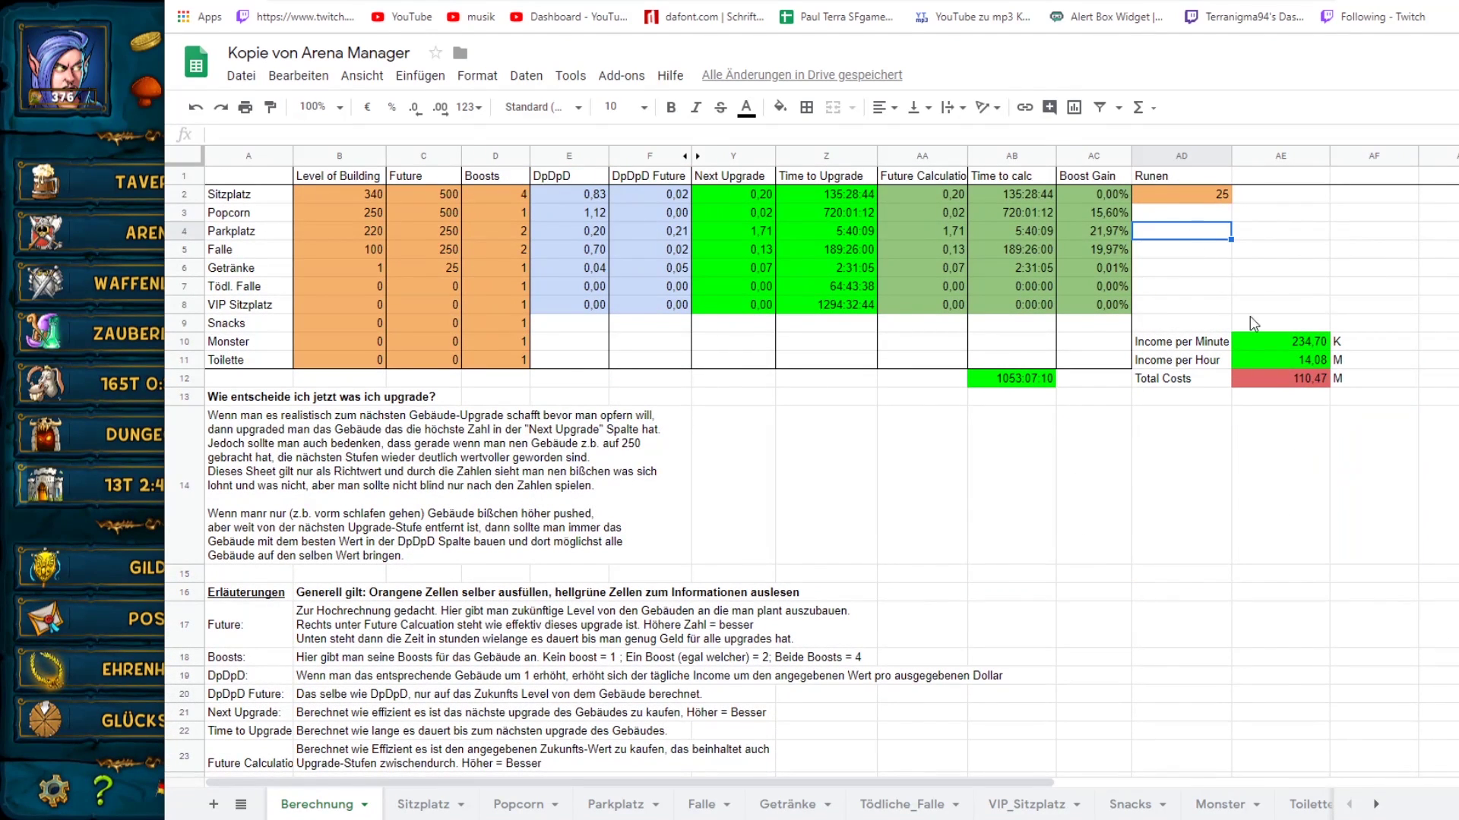
pyautogui.press('Right')
pyautogui.click(1414, 341)
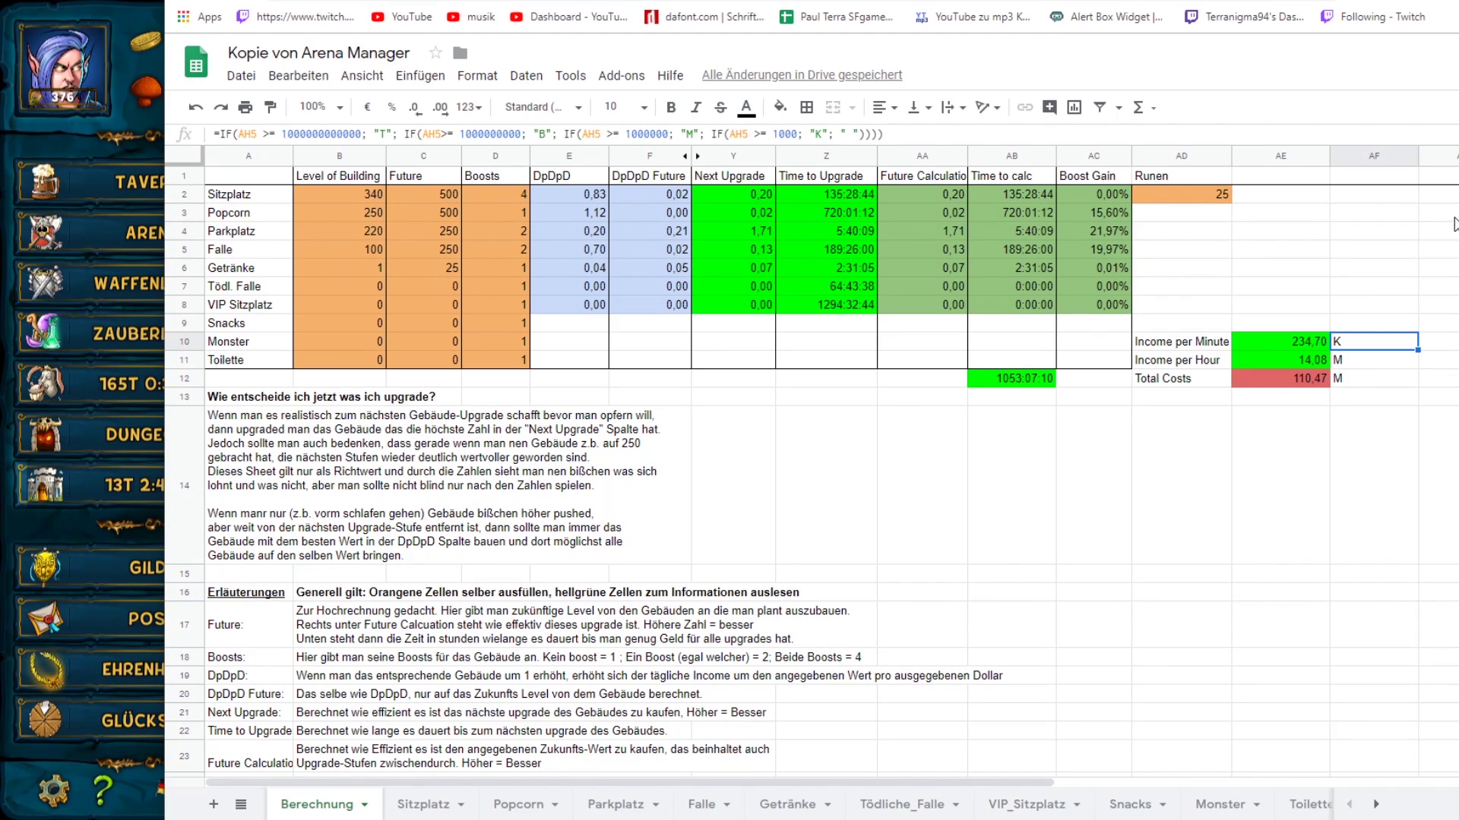
pyautogui.click(1454, 217)
pyautogui.moveTo(1454, 194); pyautogui.dragTo(999, 539)
pyautogui.click(1425, 657)
pyautogui.click(929, 531)
pyautogui.click(739, 495)
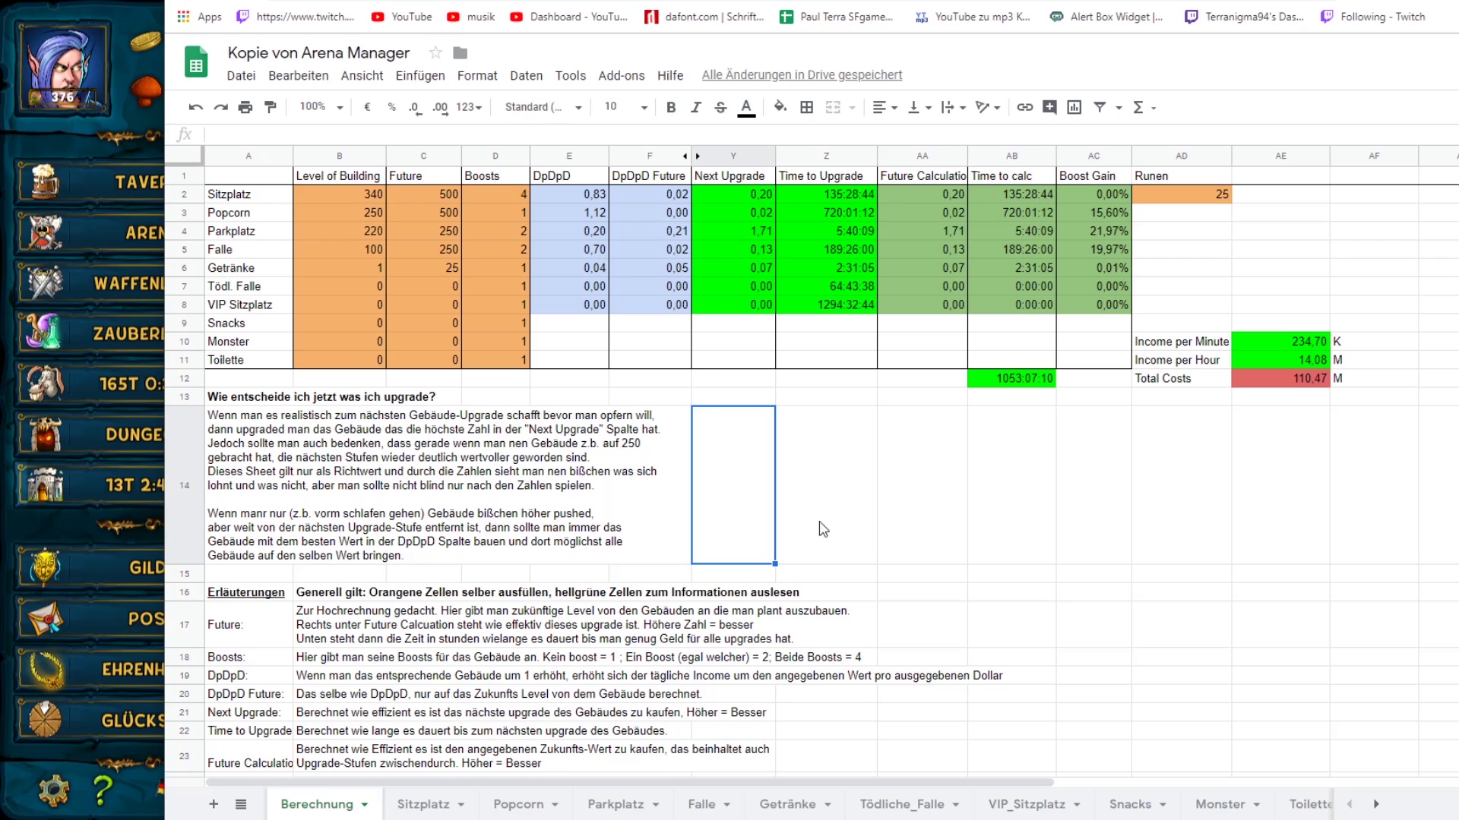
pyautogui.click(899, 430)
# Step: Switch to the game to check the arena's money and runes, and return to the spreadsheet
pyautogui.hotkey('alt', 'Tab')
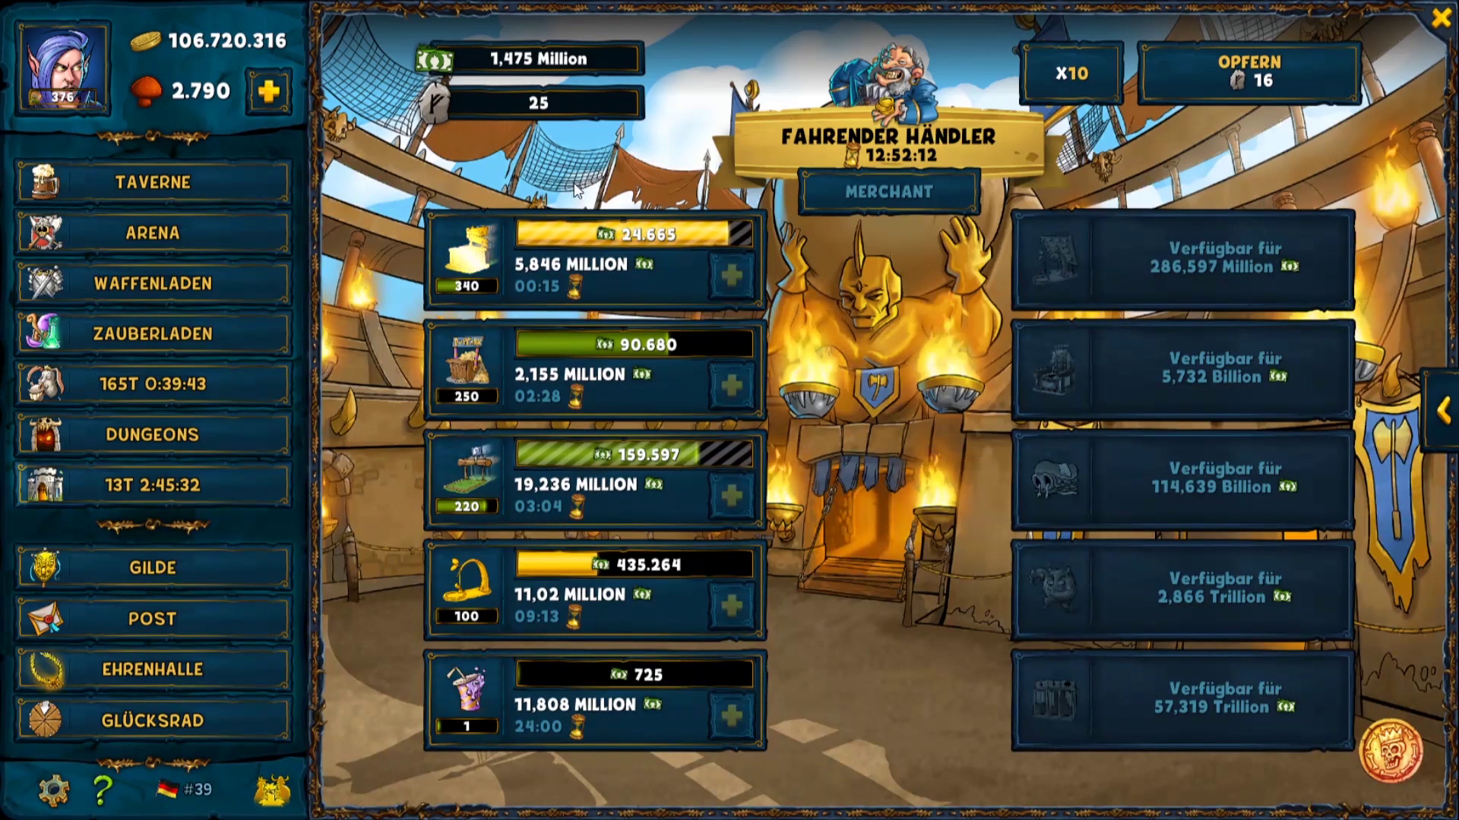
pyautogui.moveTo(541, 105)
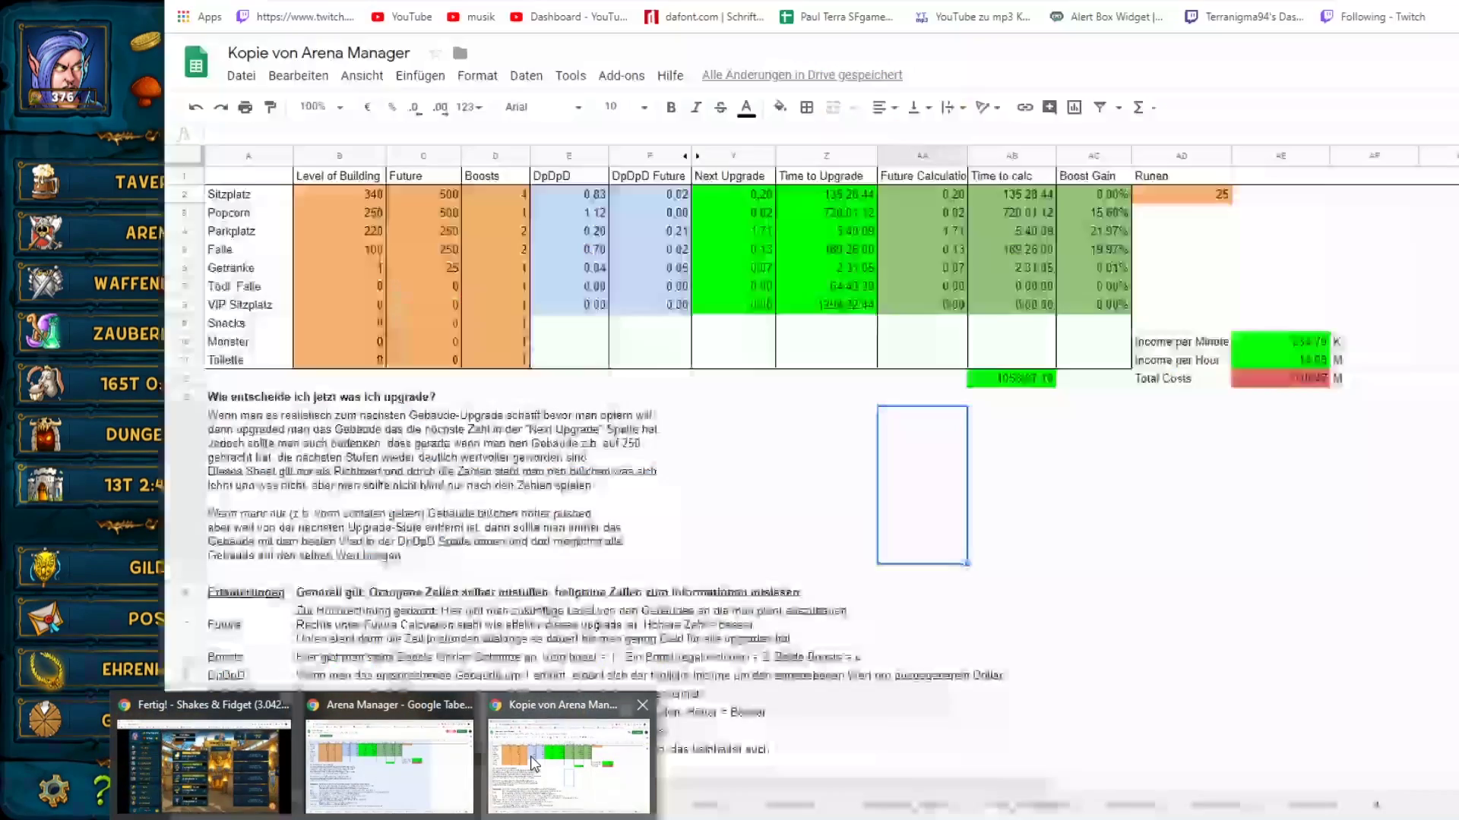
pyautogui.click(532, 764)
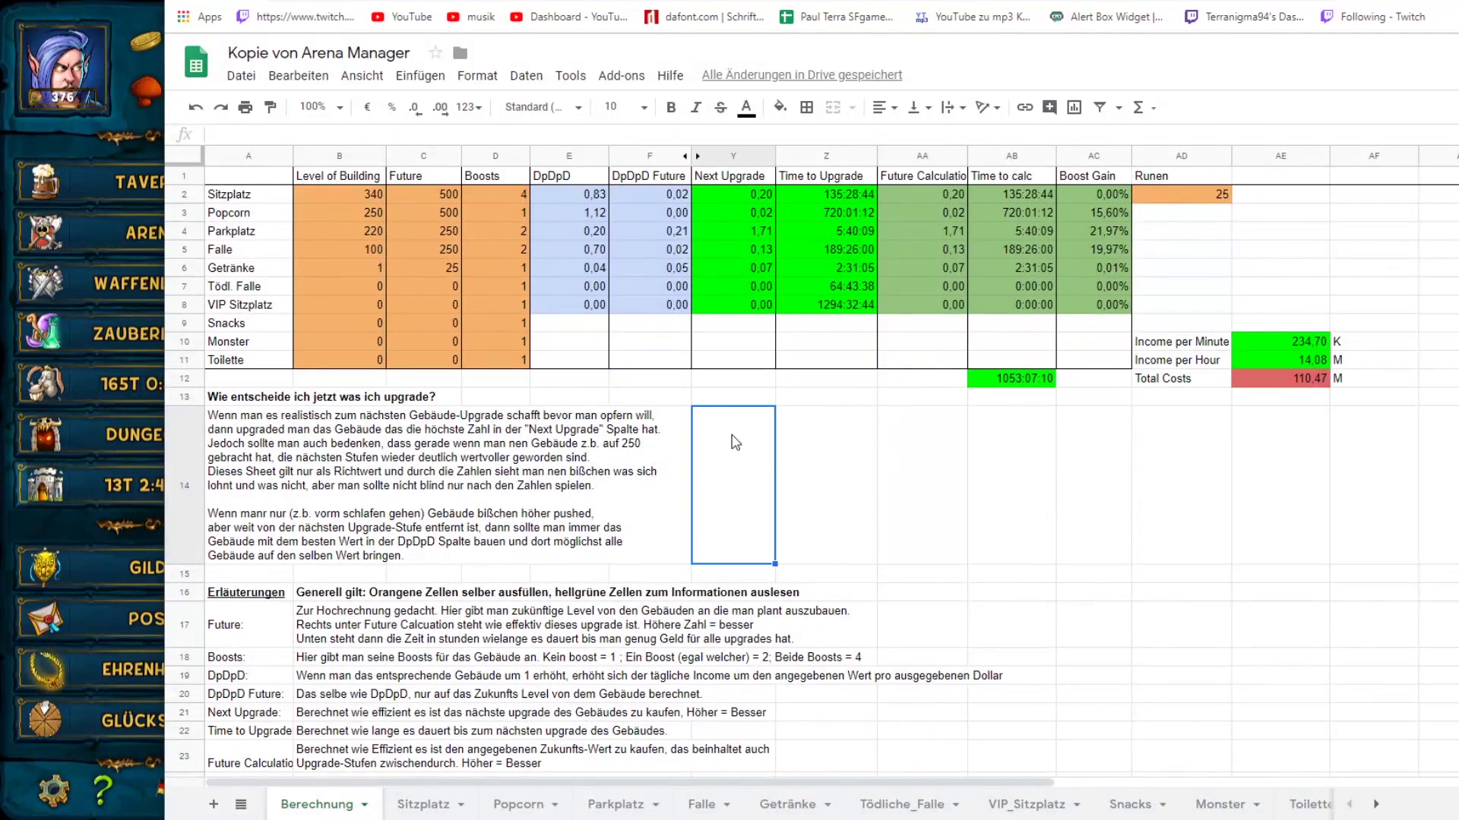
# Step: Examine the Income per Minute value and the buildings' Time to Upgrade values up to Sitzplatz
pyautogui.click(1400, 403)
pyautogui.click(1435, 379)
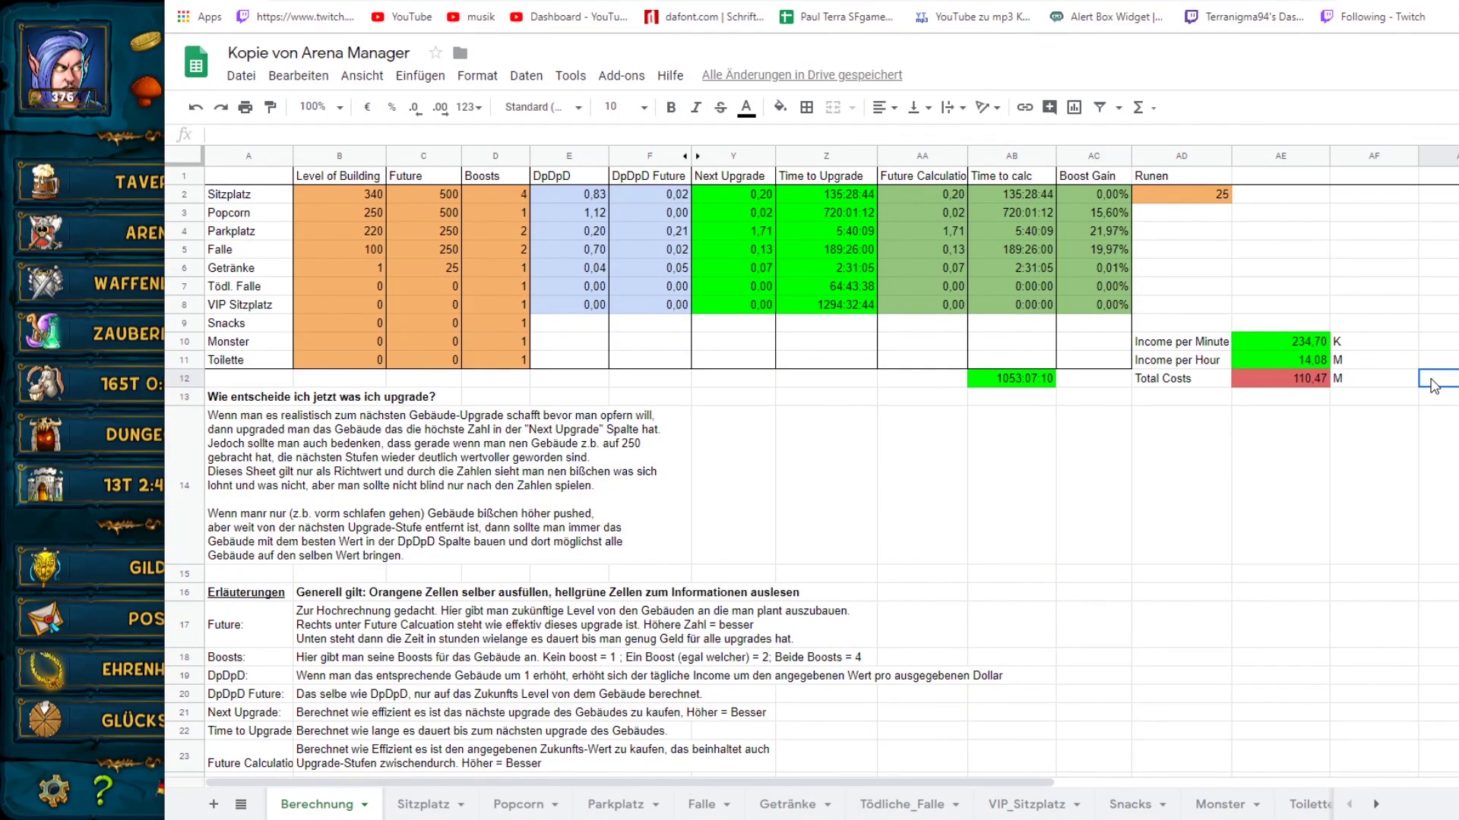
pyautogui.click(1291, 344)
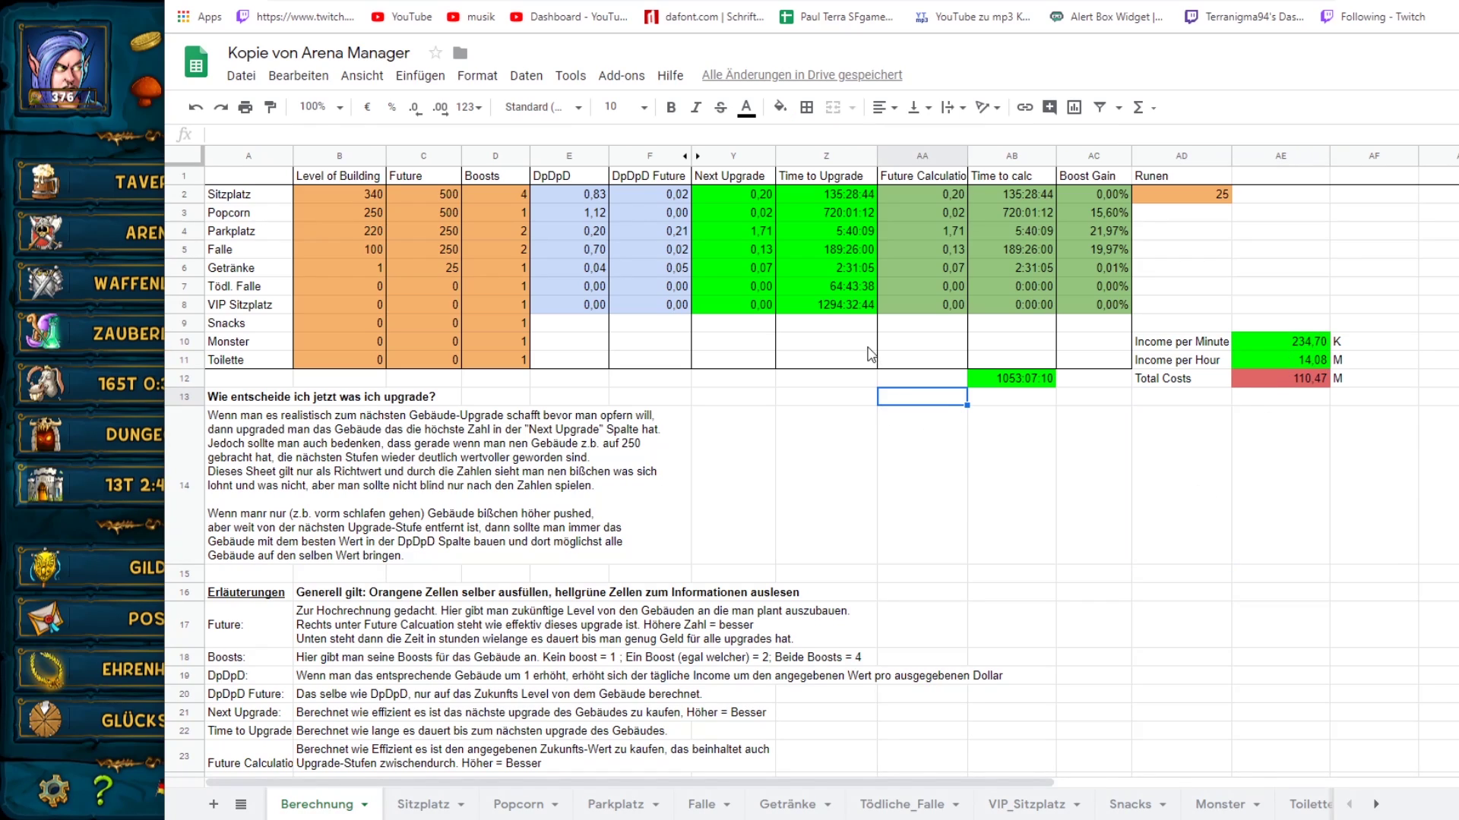
pyautogui.click(847, 323)
pyautogui.click(859, 266)
pyautogui.click(858, 247)
pyautogui.click(851, 212)
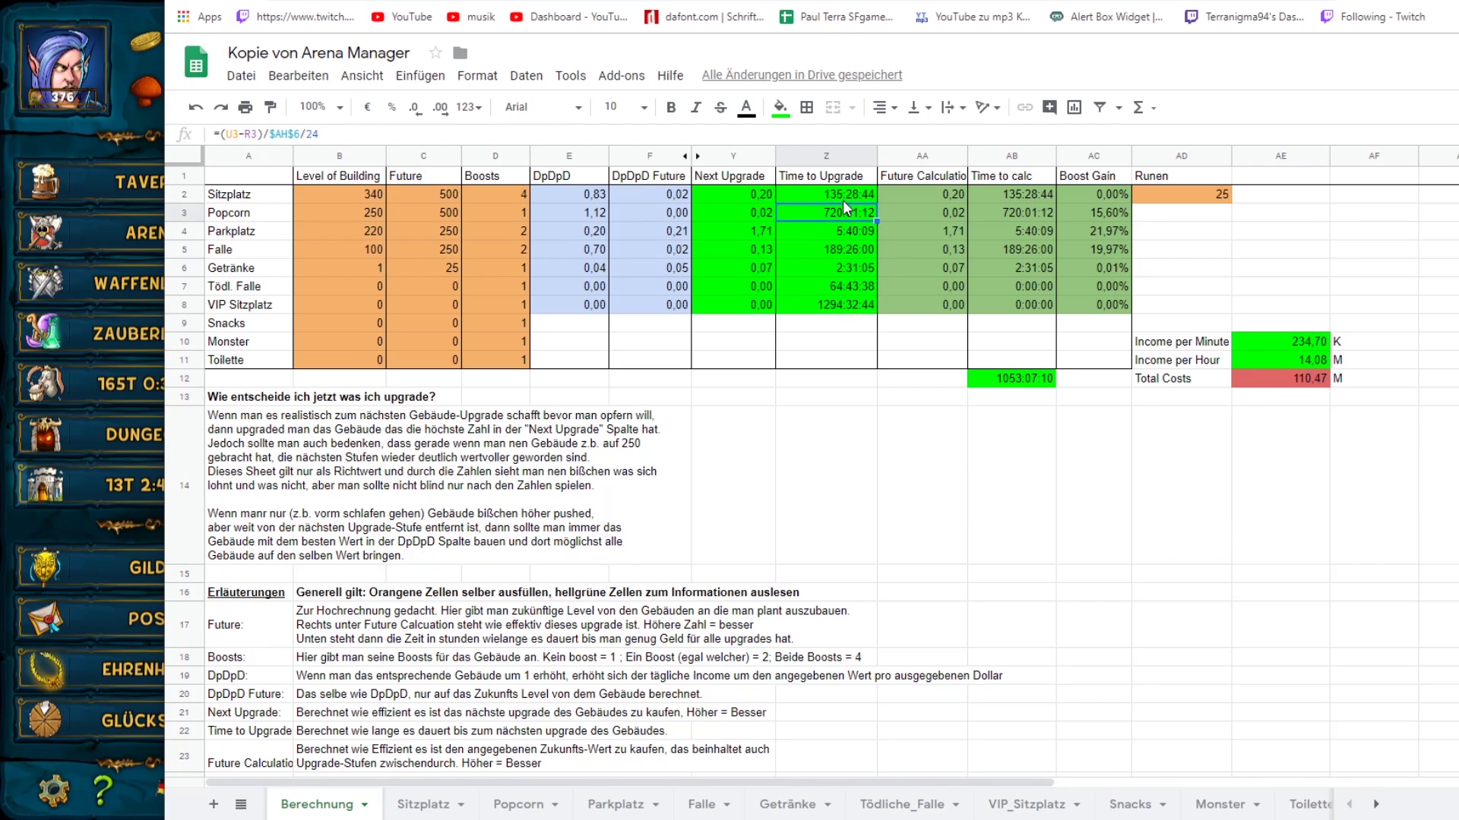
pyautogui.click(842, 196)
pyautogui.click(847, 448)
pyautogui.click(1142, 557)
pyautogui.scroll(-3, 1142, 558)
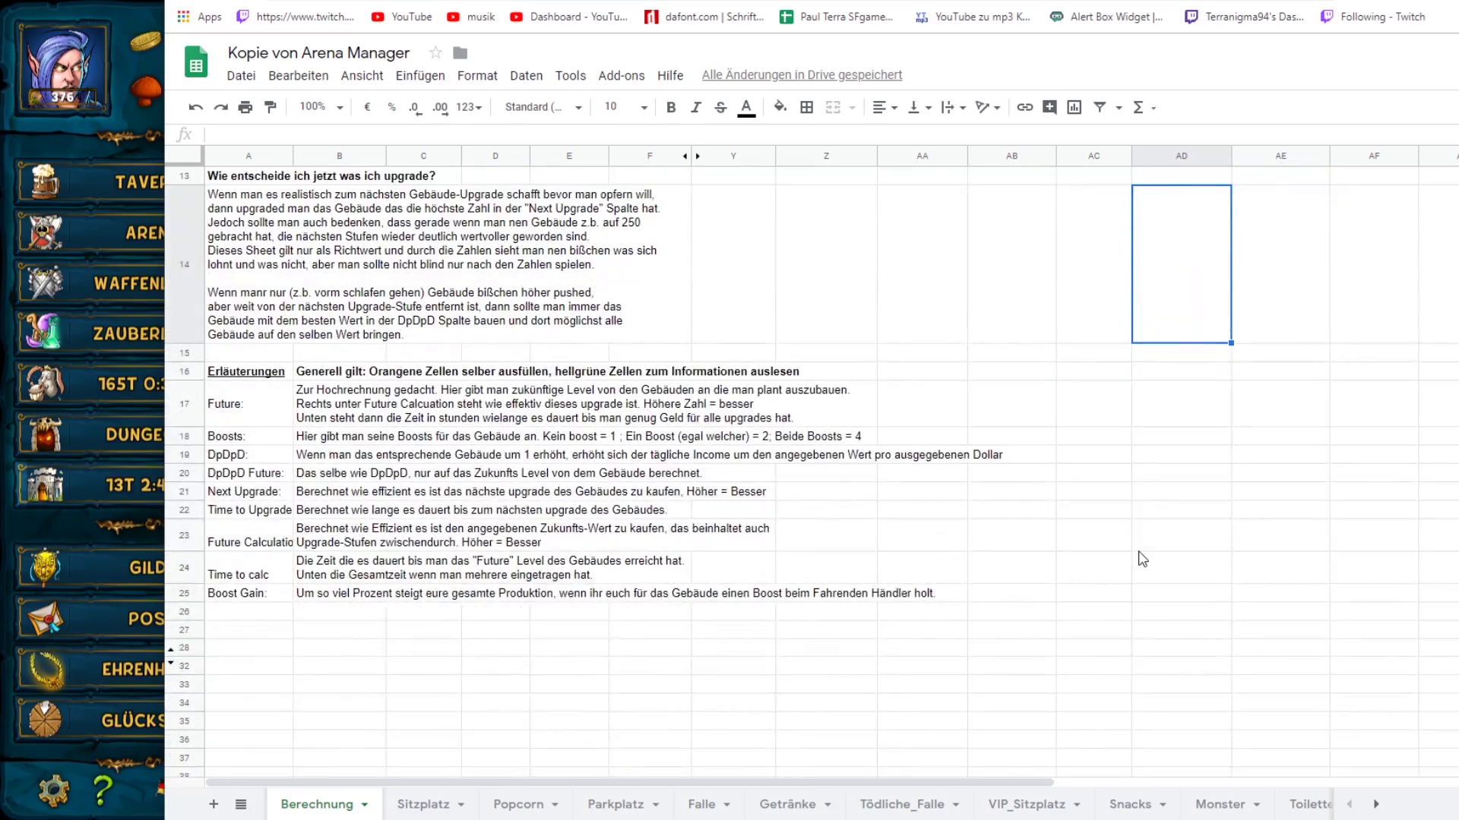
pyautogui.scroll(3, 1142, 559)
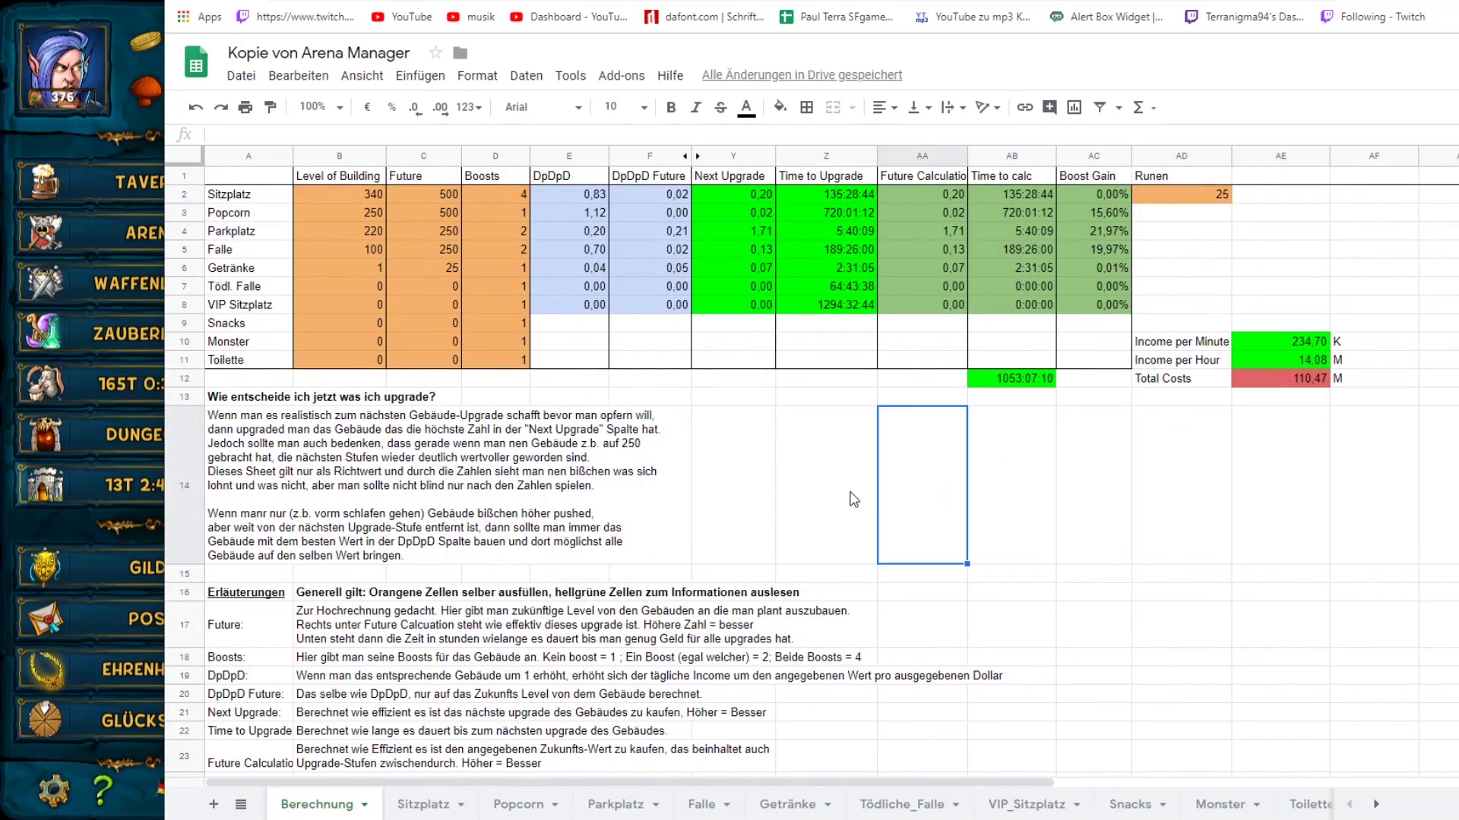
# Step: Switch to the game, view the wares in the Zauberladen and Waffenladen, and open the character screen
pyautogui.hotkey('alt', 'Tab')
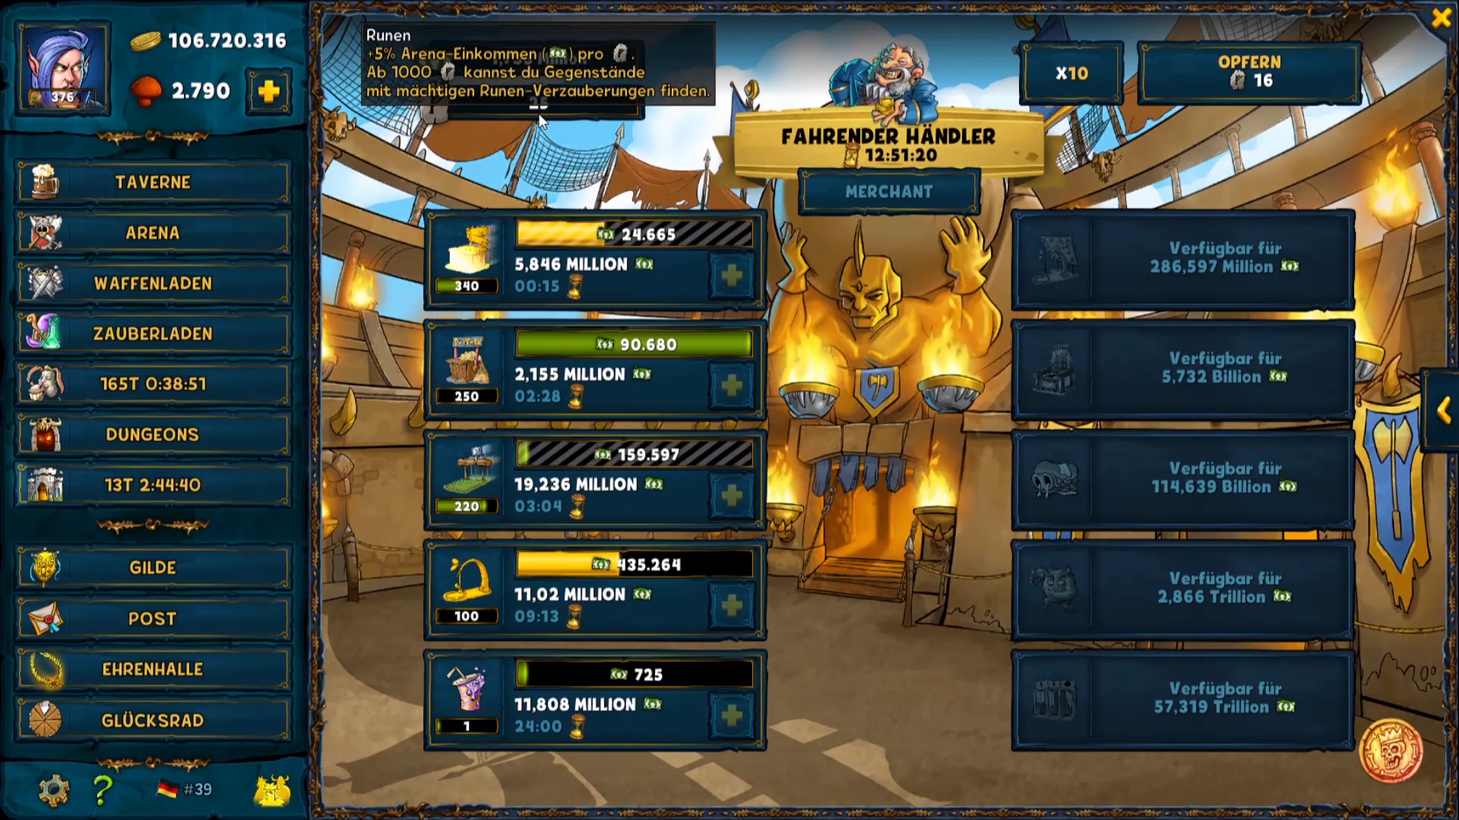
pyautogui.click(202, 339)
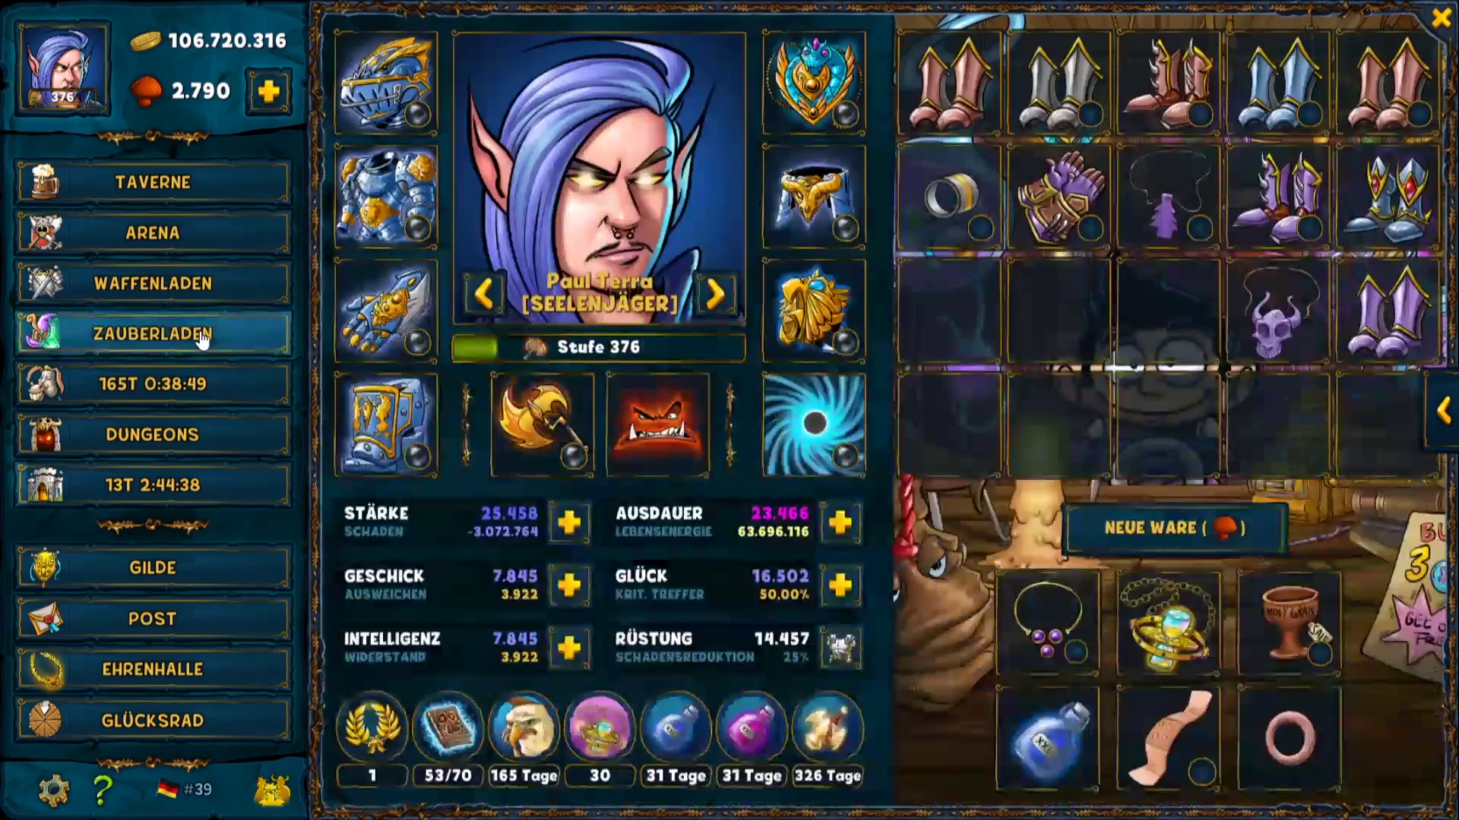
pyautogui.click(202, 285)
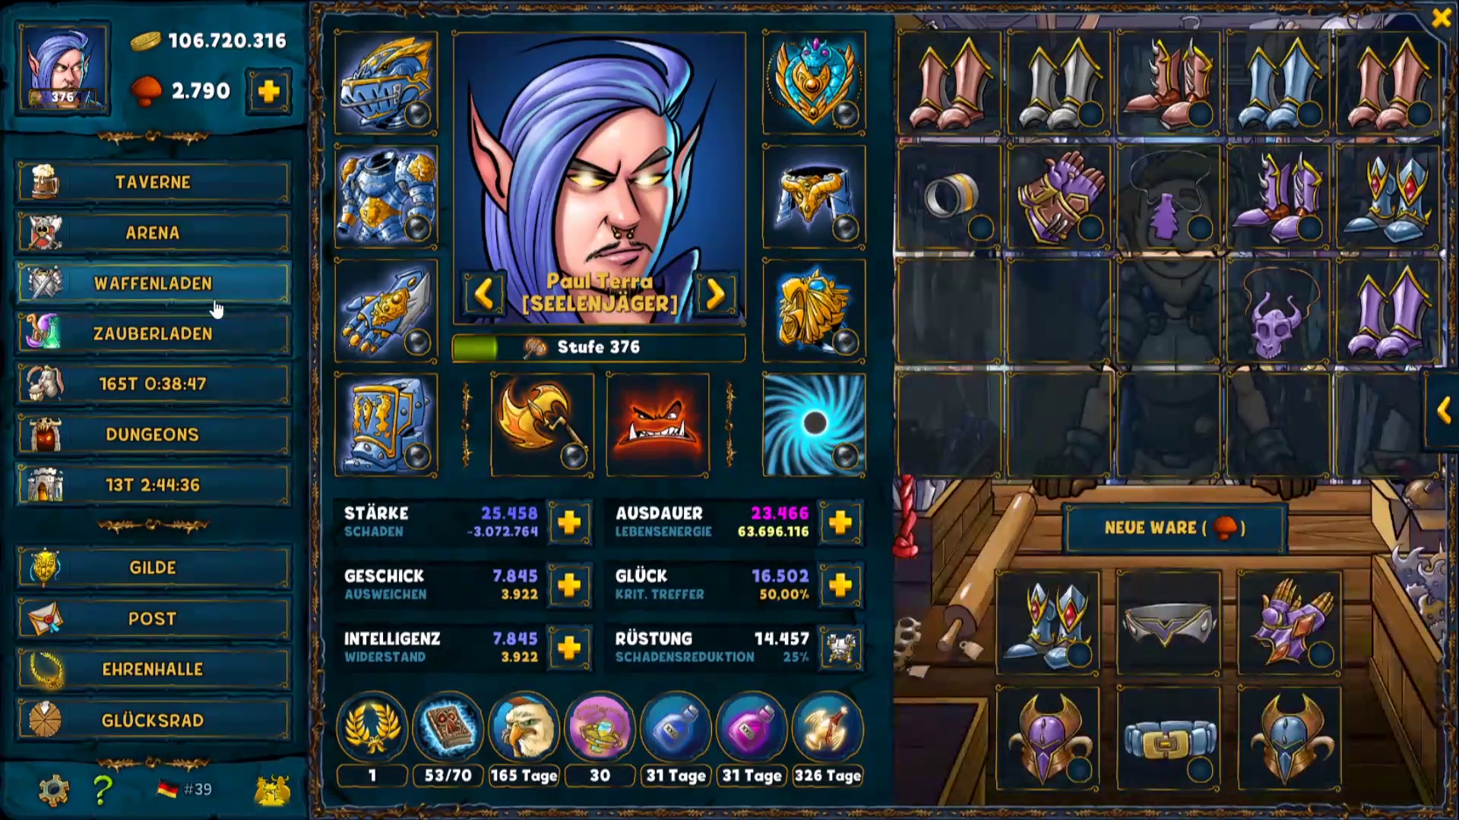
pyautogui.click(196, 339)
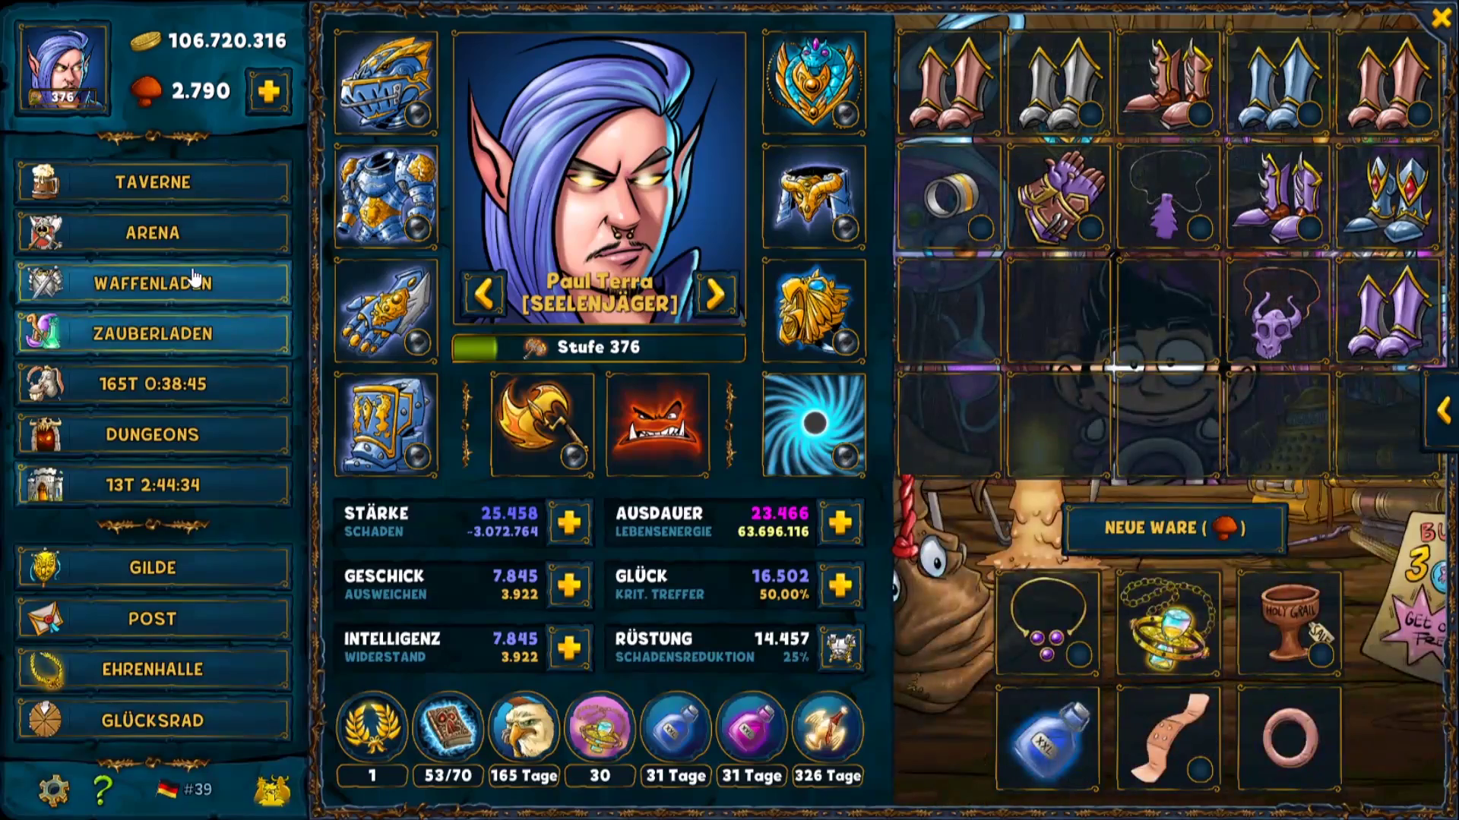
pyautogui.click(196, 282)
pyautogui.click(181, 331)
pyautogui.click(185, 290)
pyautogui.click(189, 332)
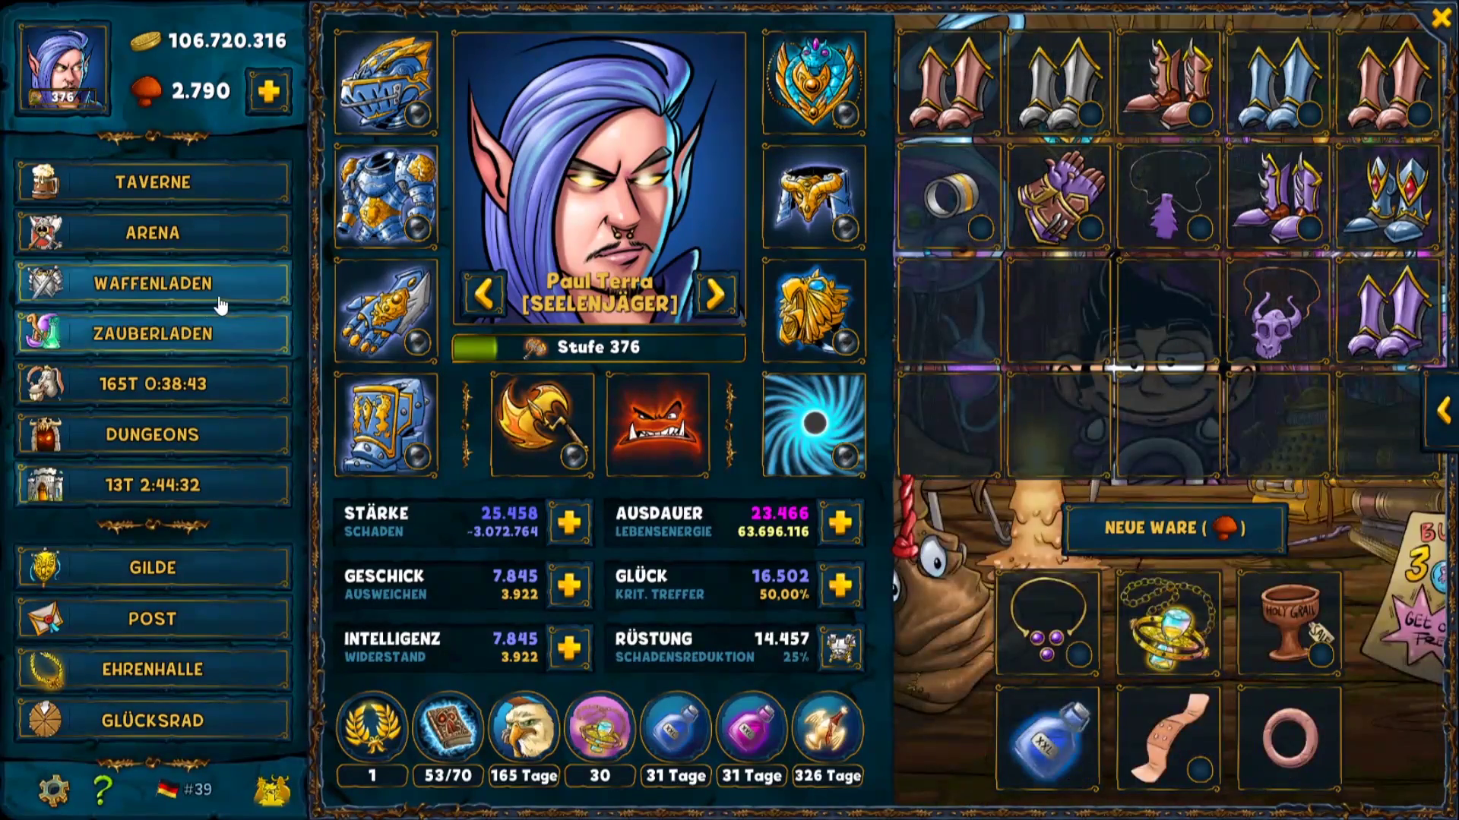
pyautogui.click(215, 289)
pyautogui.click(85, 87)
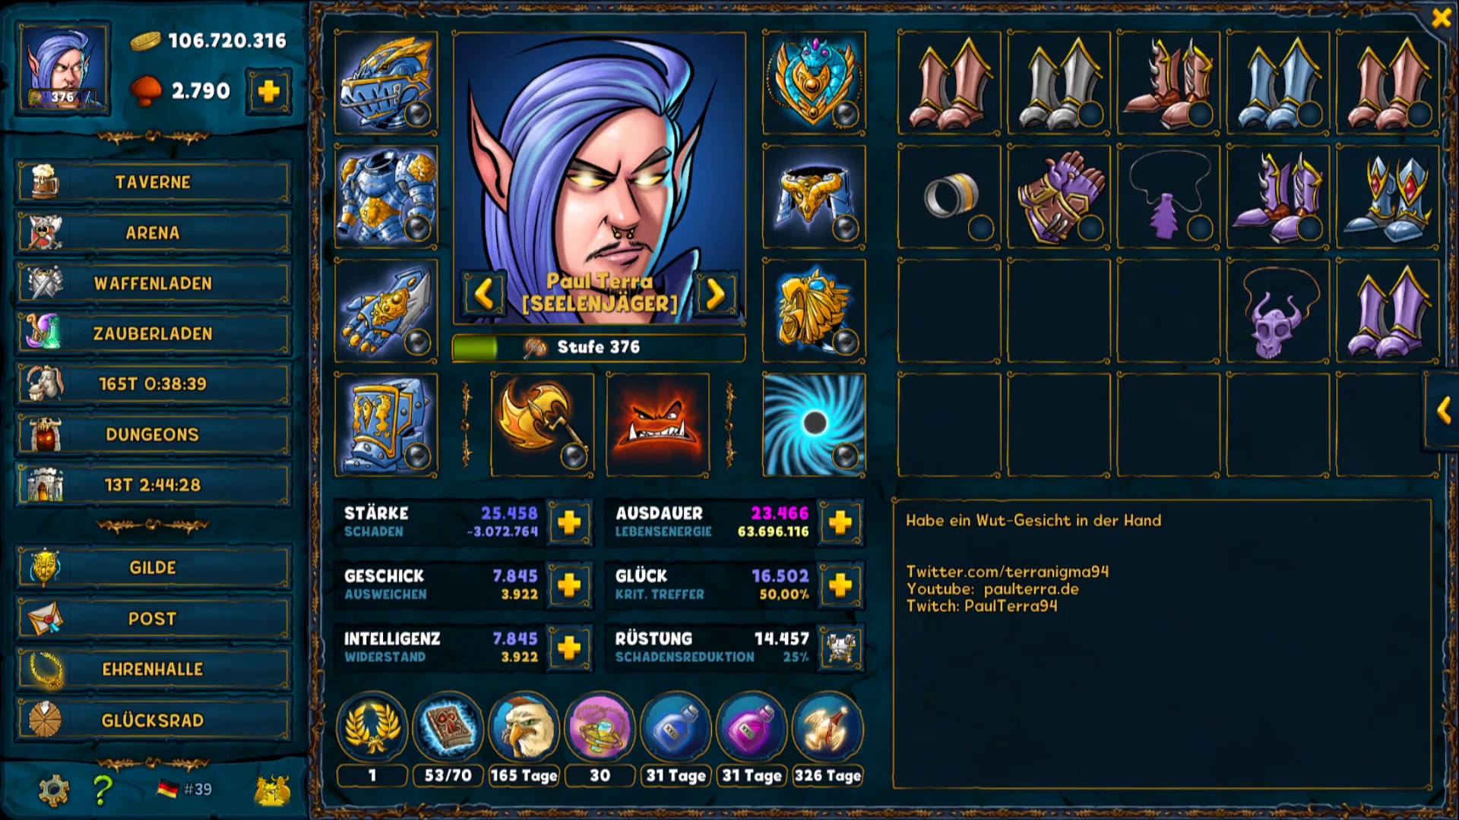
# Step: Return from the game's character screen to the Arena Manager spreadsheet
pyautogui.click(573, 741)
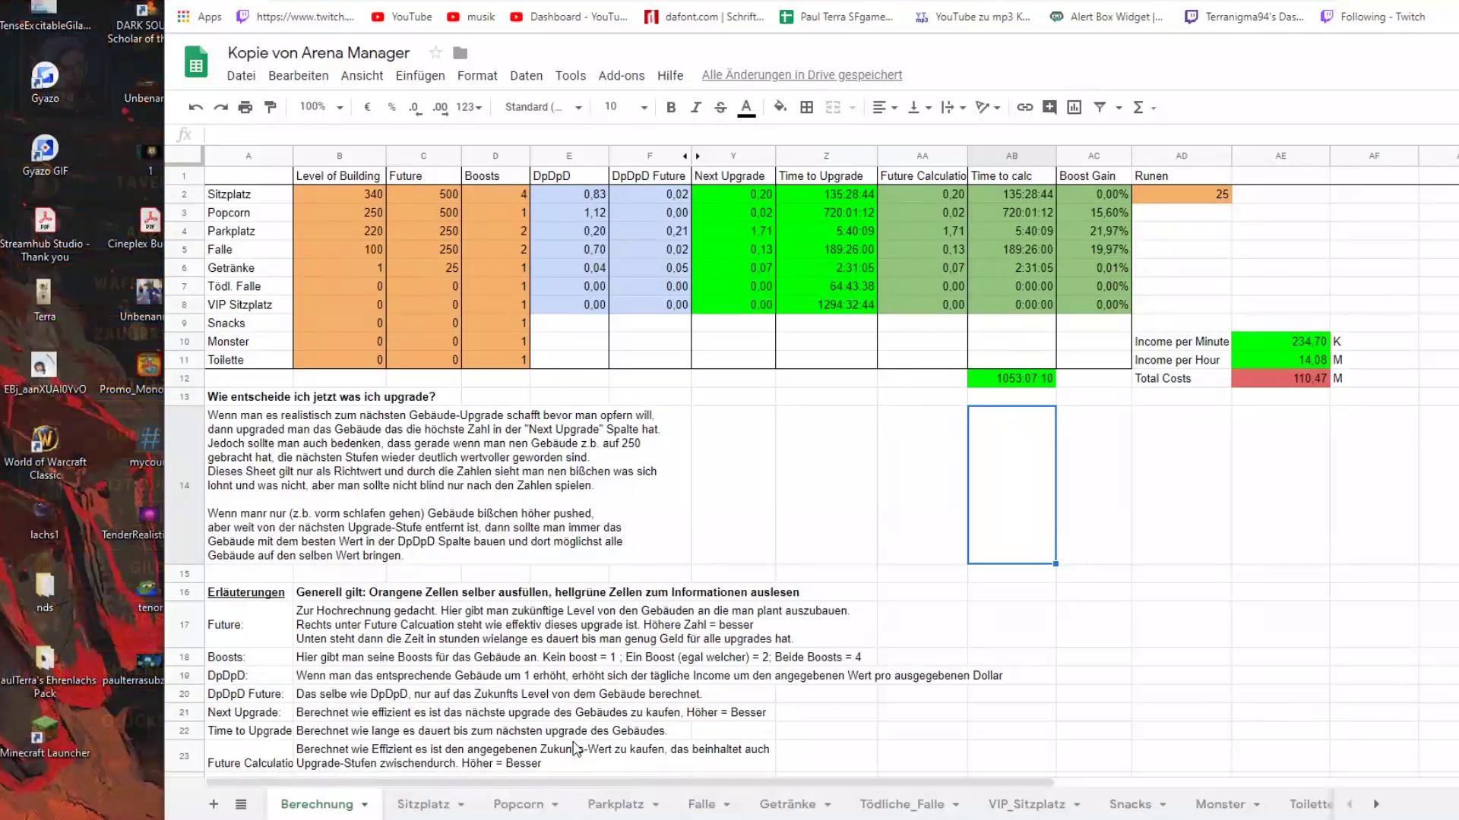
pyautogui.click(1052, 489)
pyautogui.click(1154, 510)
pyautogui.click(1247, 506)
pyautogui.click(946, 479)
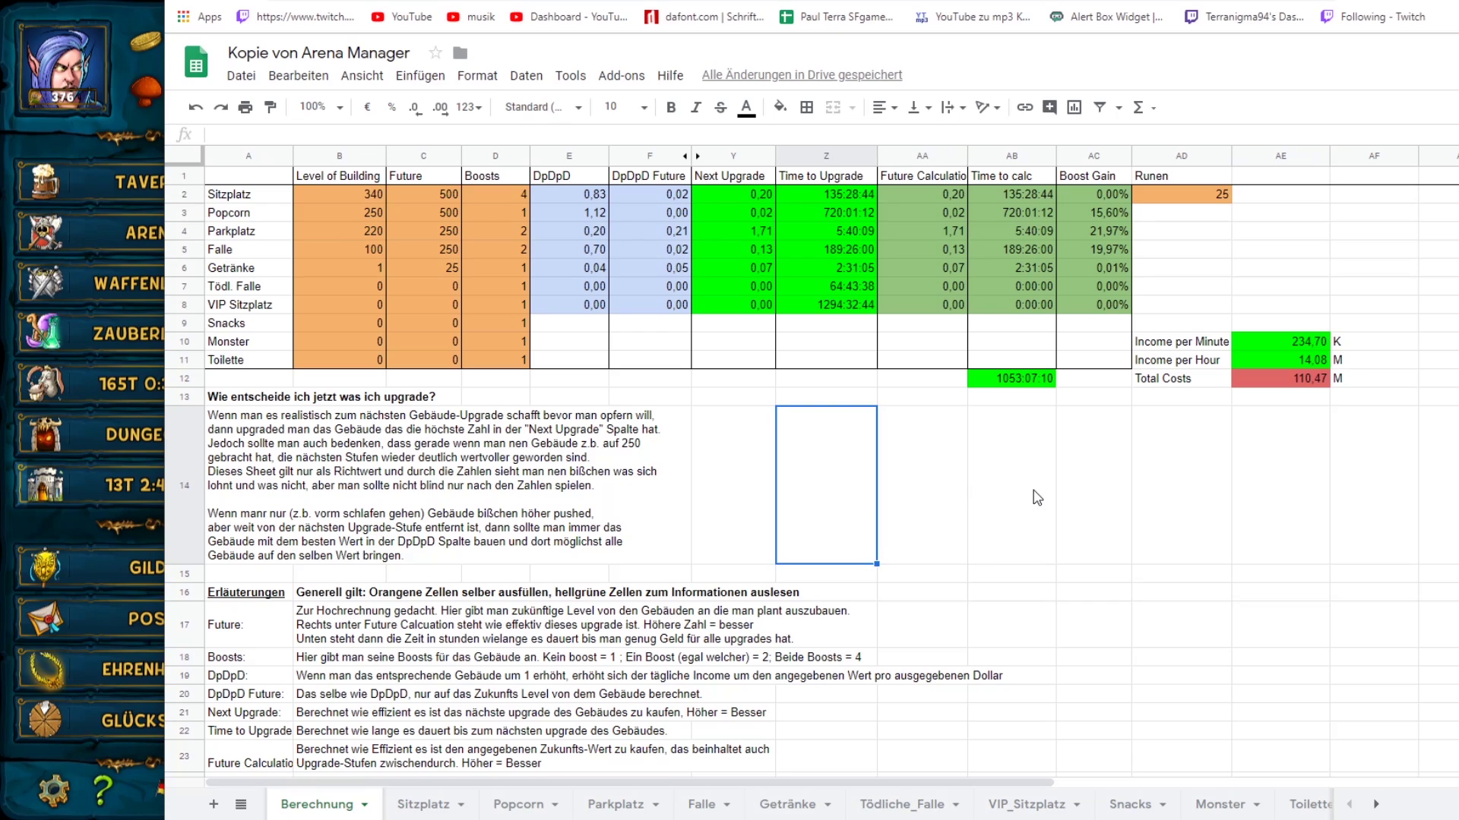
pyautogui.click(1037, 498)
pyautogui.click(1174, 494)
pyautogui.click(1280, 486)
pyautogui.click(1185, 493)
pyautogui.click(851, 503)
pyautogui.click(755, 509)
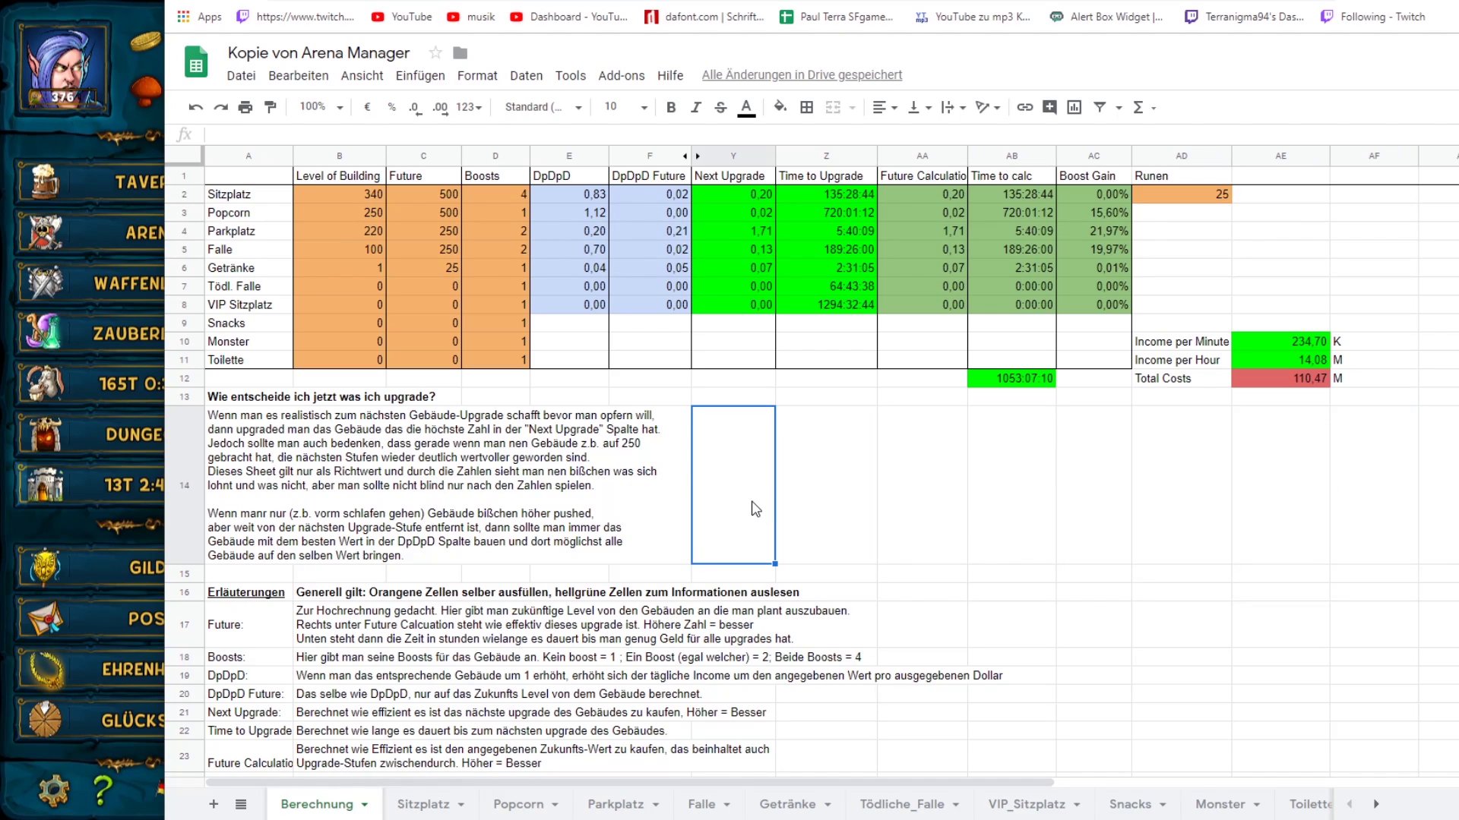
pyautogui.click(963, 483)
pyautogui.click(1094, 487)
pyautogui.click(1276, 494)
pyautogui.moveTo(1010, 512); pyautogui.dragTo(961, 517)
pyautogui.click(744, 511)
pyautogui.click(931, 504)
pyautogui.click(1106, 505)
pyautogui.click(1286, 508)
pyautogui.click(1428, 485)
pyautogui.click(1181, 487)
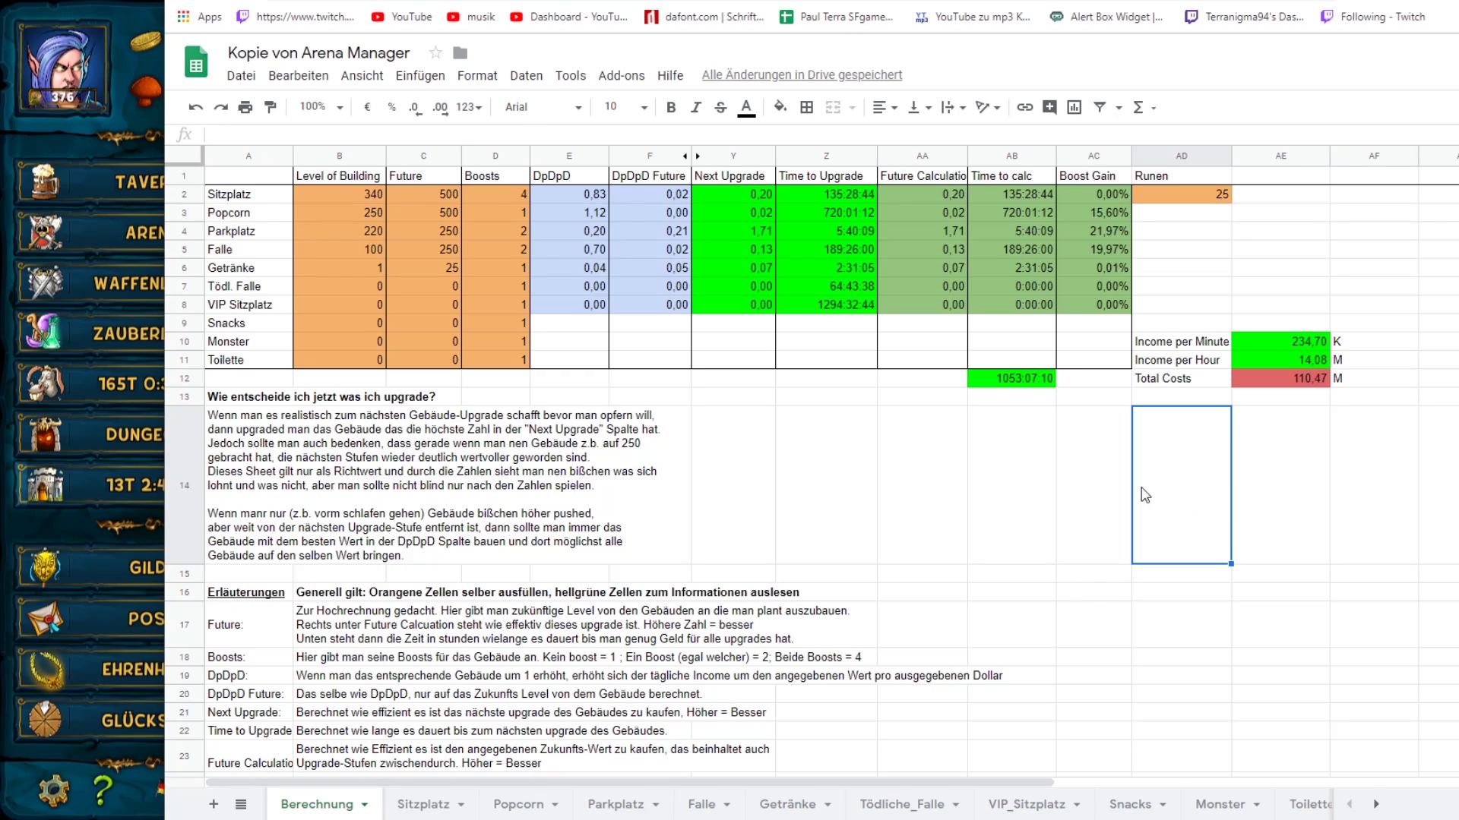
pyautogui.click(1094, 486)
pyautogui.click(921, 475)
pyautogui.click(824, 465)
pyautogui.click(746, 458)
pyautogui.click(881, 473)
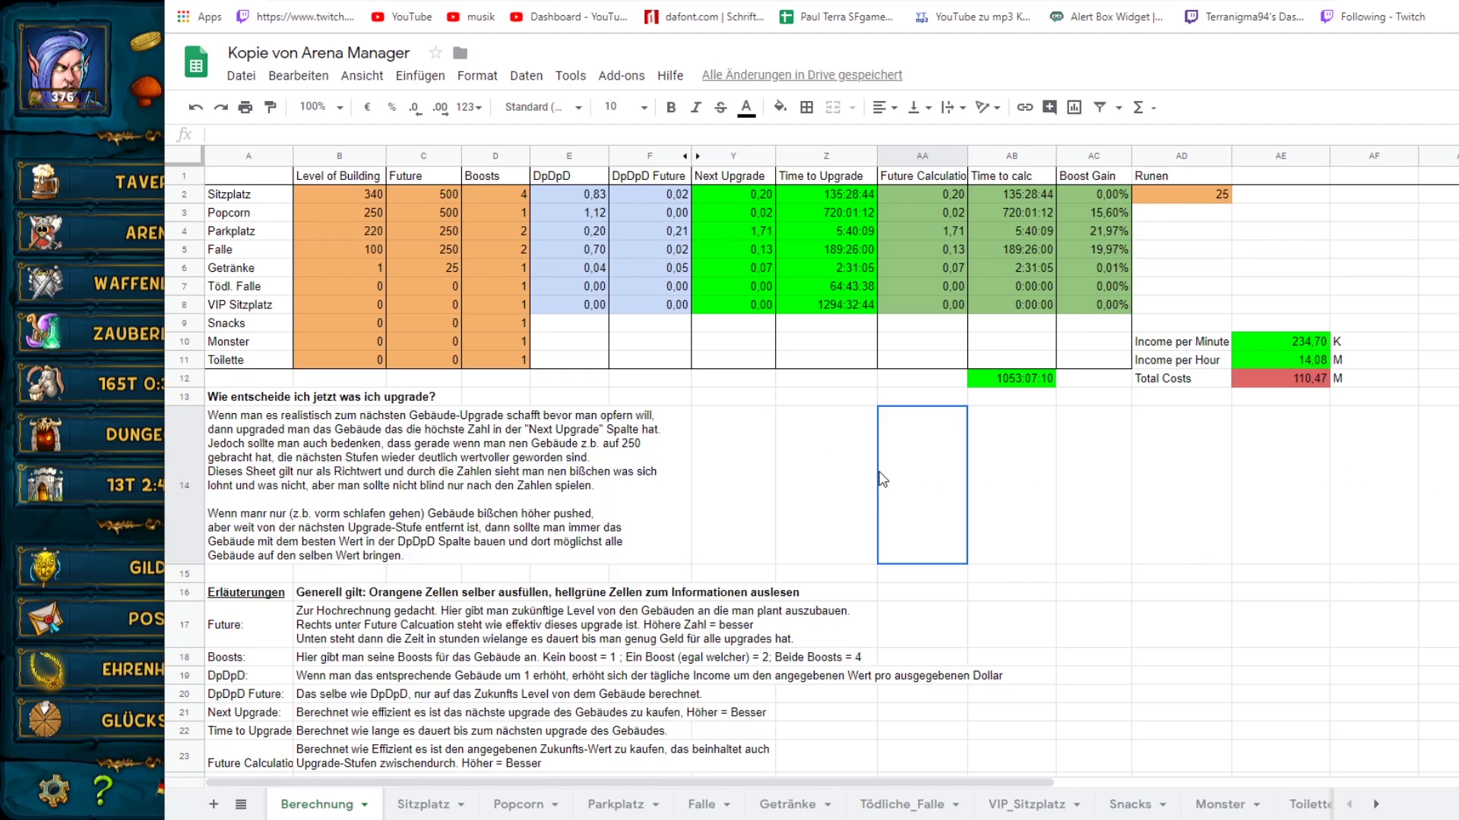
pyautogui.click(1283, 486)
pyautogui.click(1182, 487)
pyautogui.click(1428, 486)
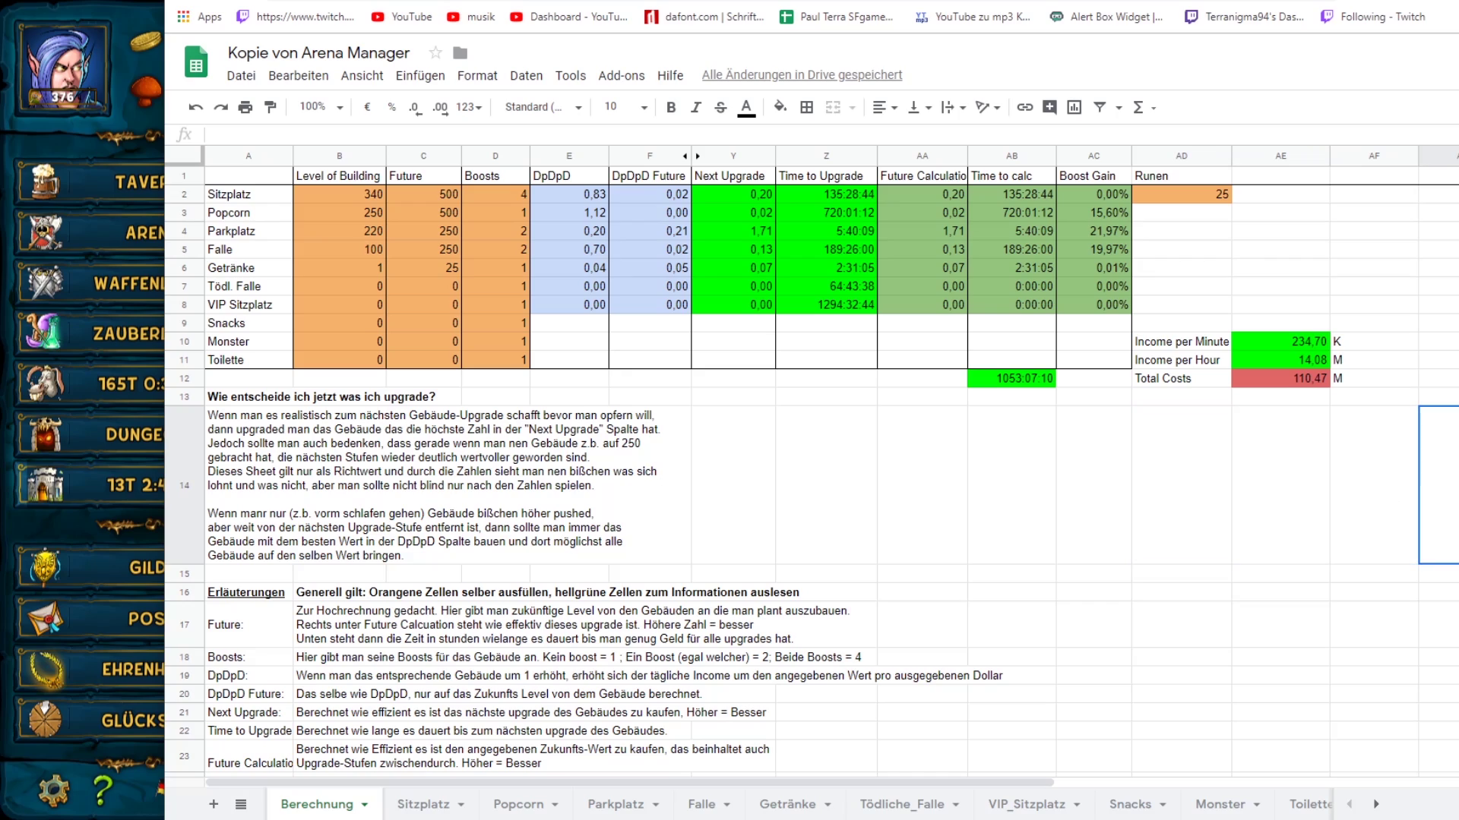
pyautogui.click(1183, 485)
pyautogui.click(1011, 483)
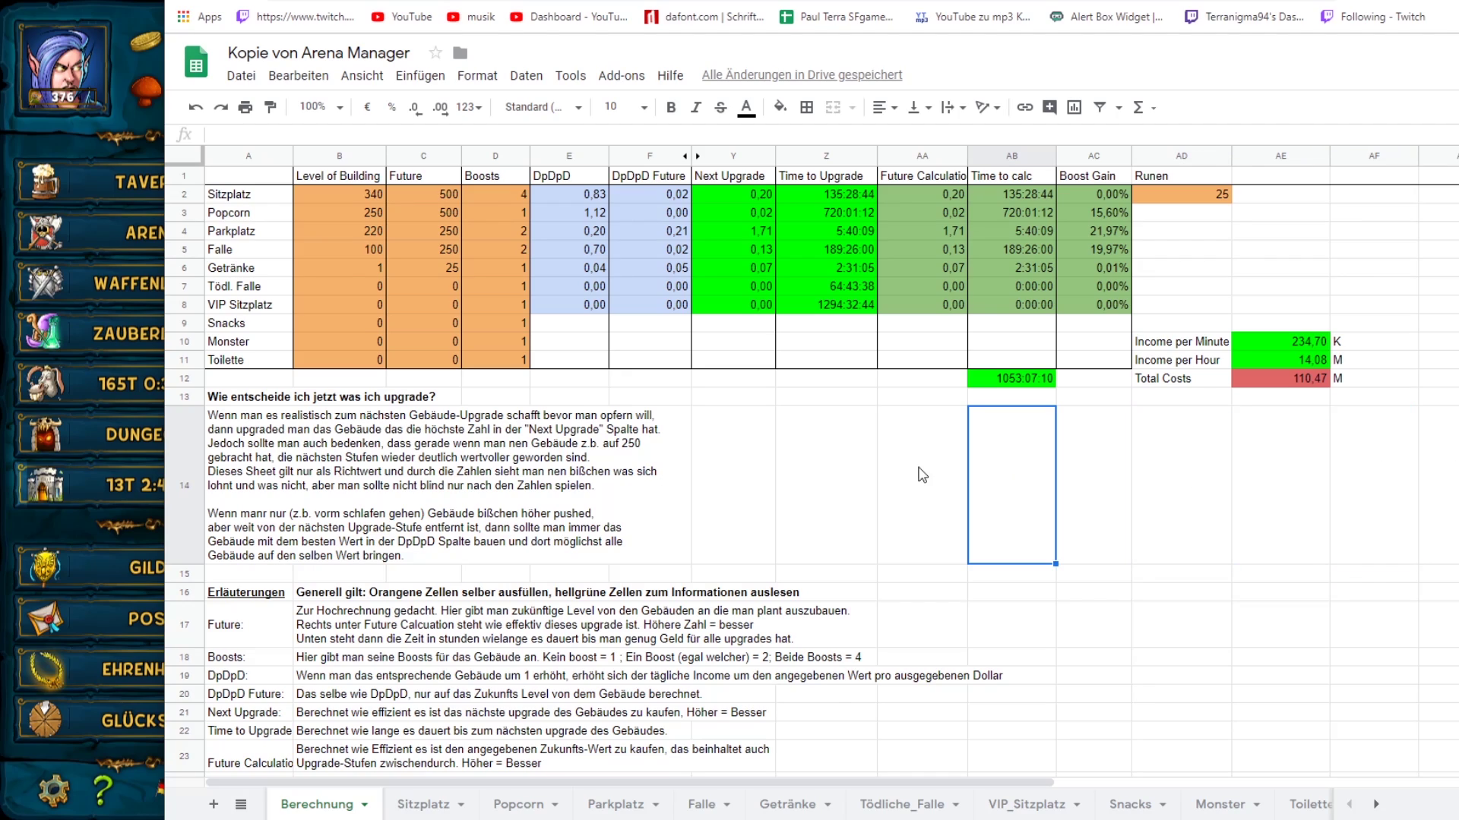
pyautogui.click(833, 477)
pyautogui.click(950, 482)
pyautogui.click(1029, 484)
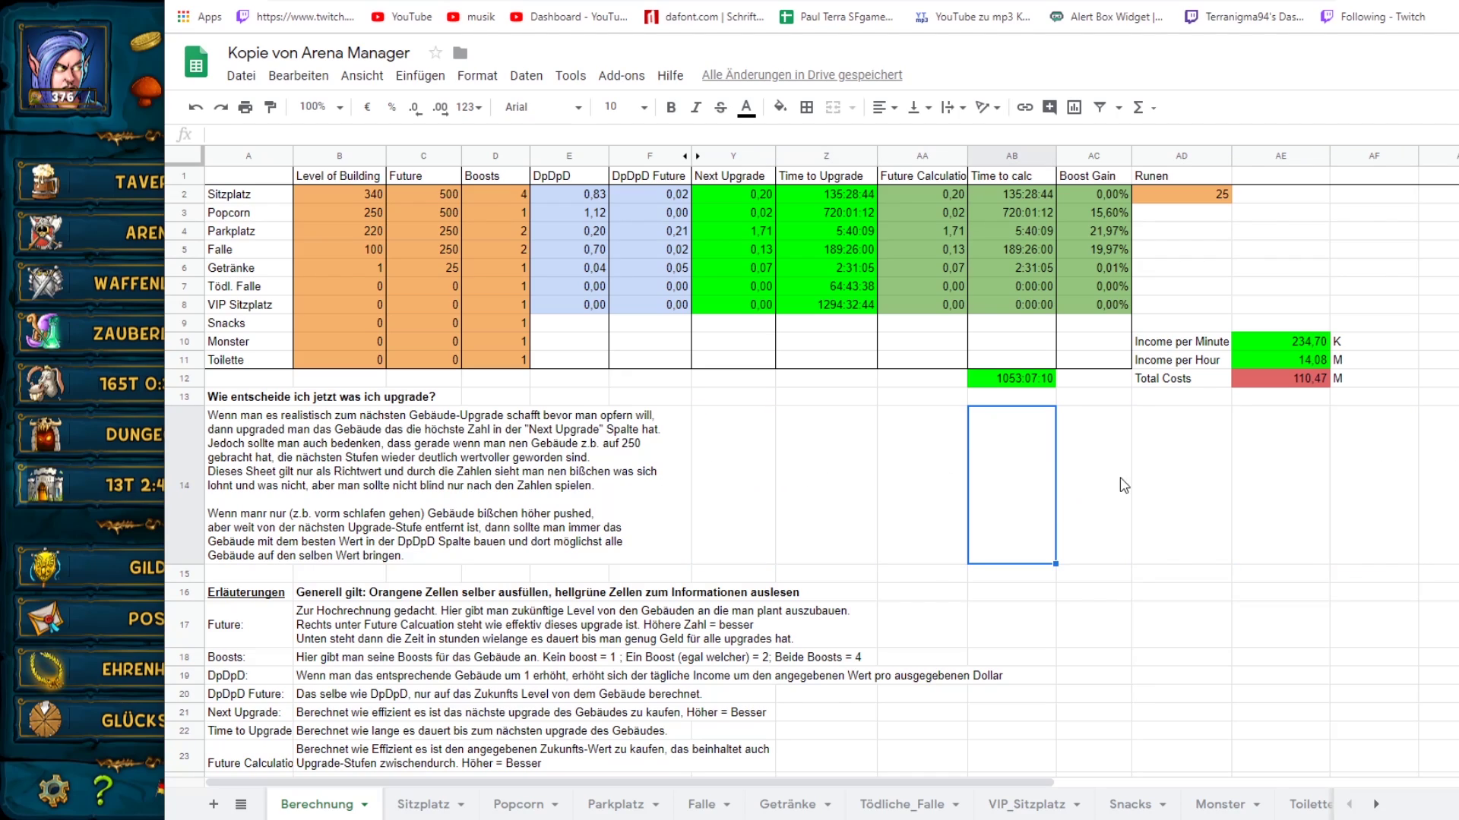
pyautogui.click(1142, 483)
pyautogui.click(1261, 476)
pyautogui.click(1379, 484)
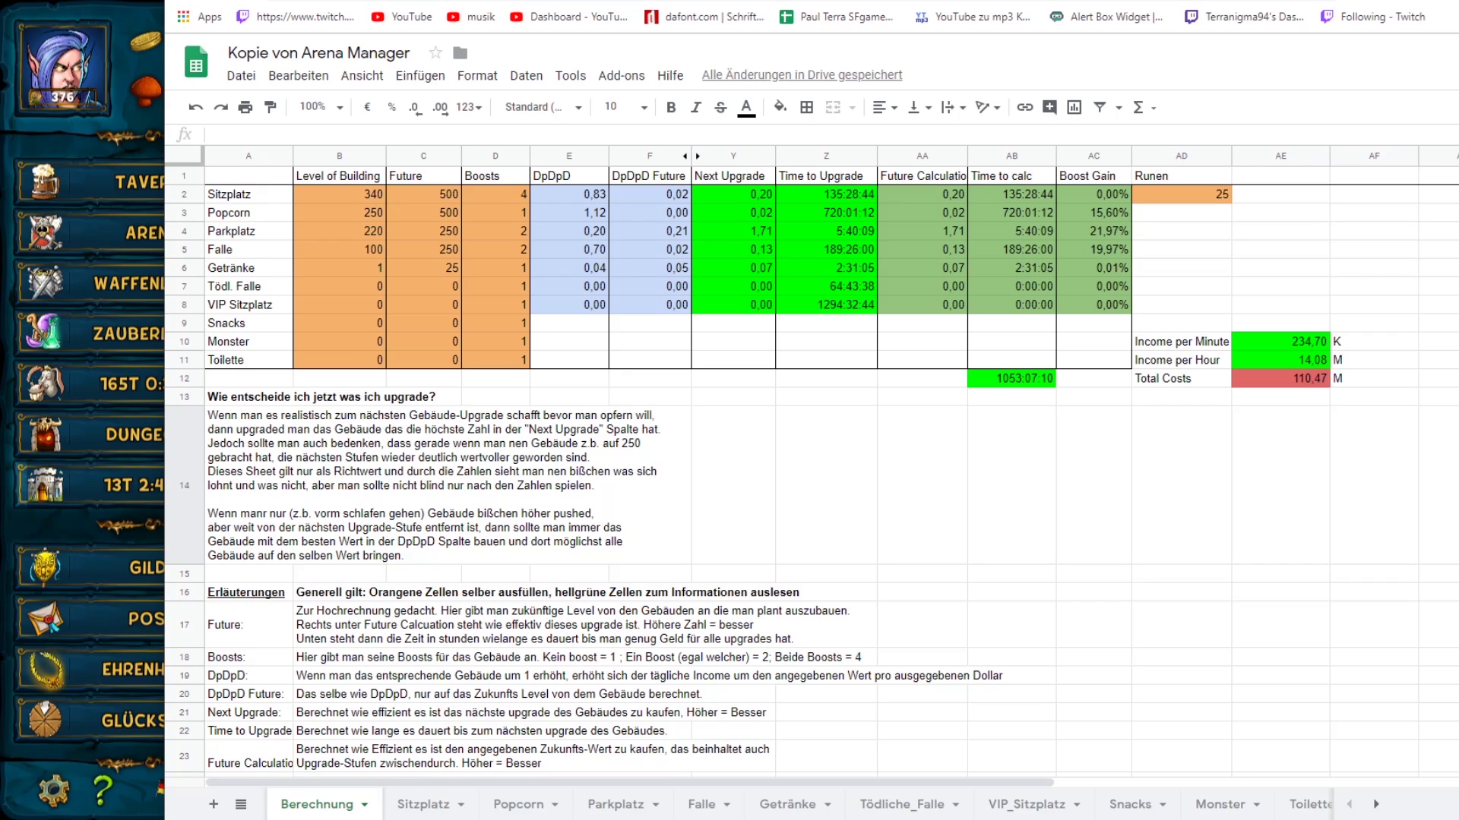
pyautogui.click(1296, 474)
pyautogui.click(1087, 474)
pyautogui.click(954, 456)
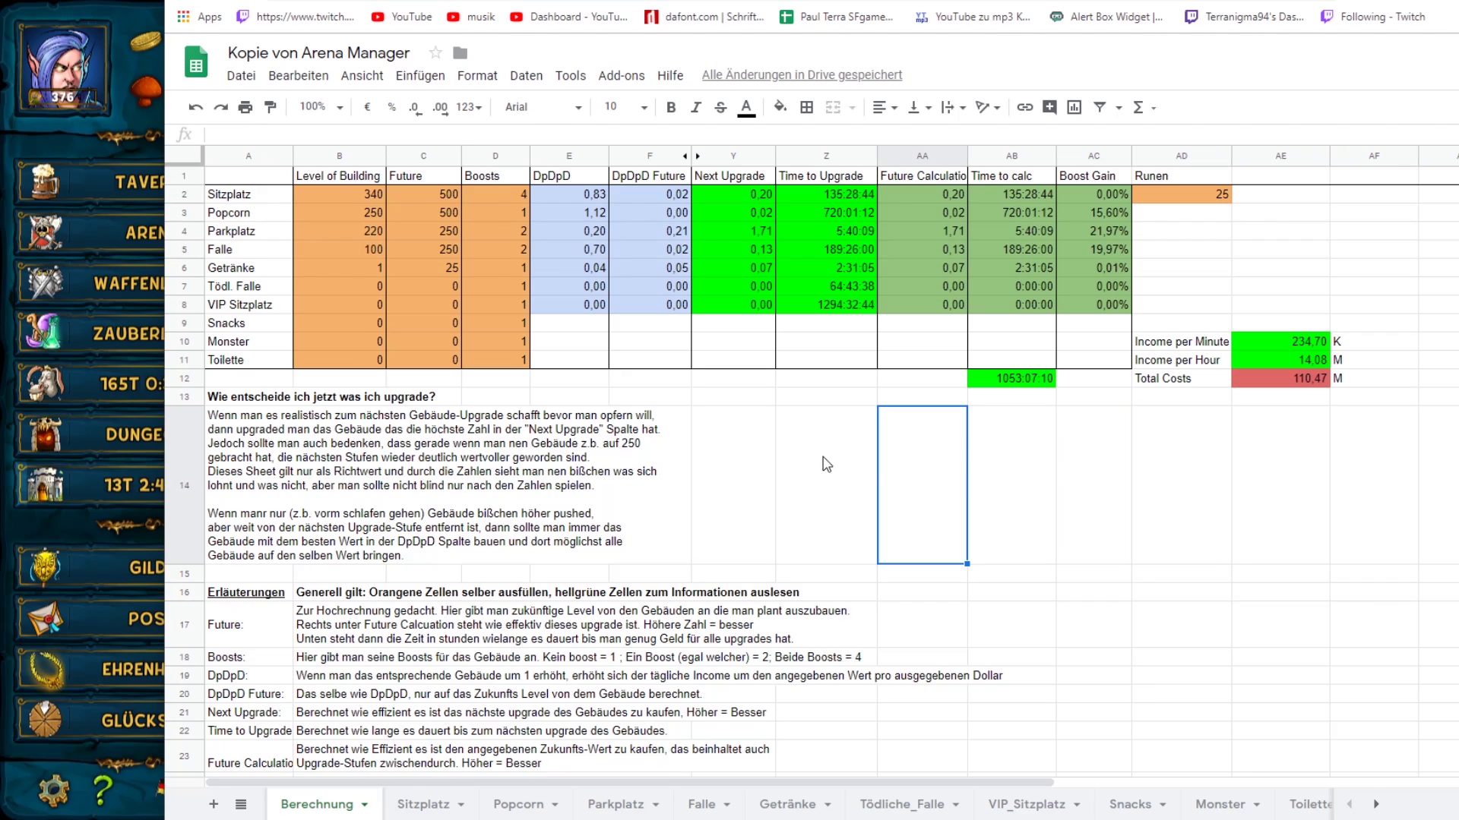
pyautogui.click(826, 465)
pyautogui.click(710, 466)
pyautogui.click(942, 473)
pyautogui.click(1010, 474)
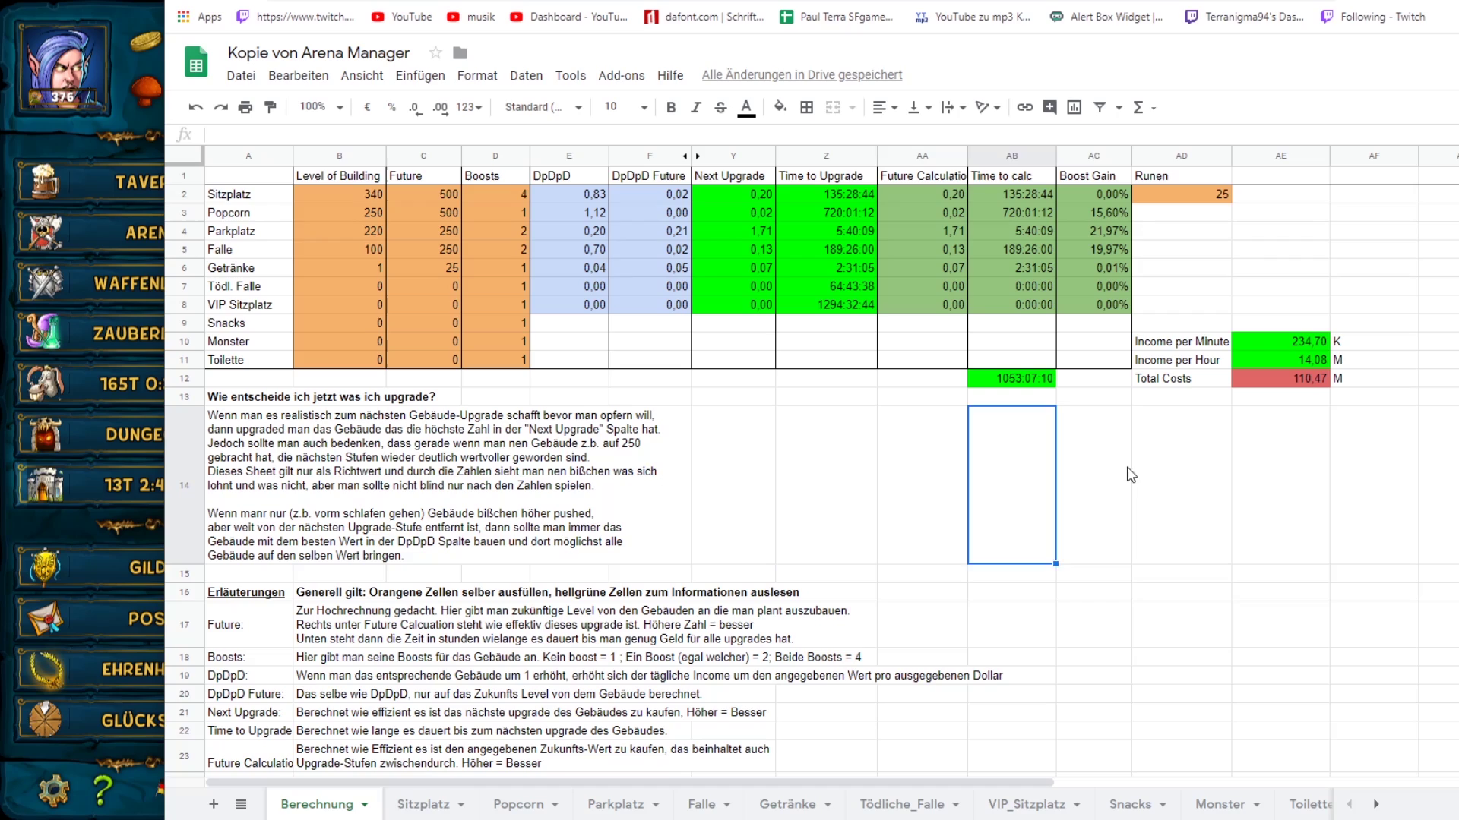
pyautogui.click(1296, 476)
pyautogui.click(1435, 475)
pyautogui.click(1238, 480)
pyautogui.click(1174, 492)
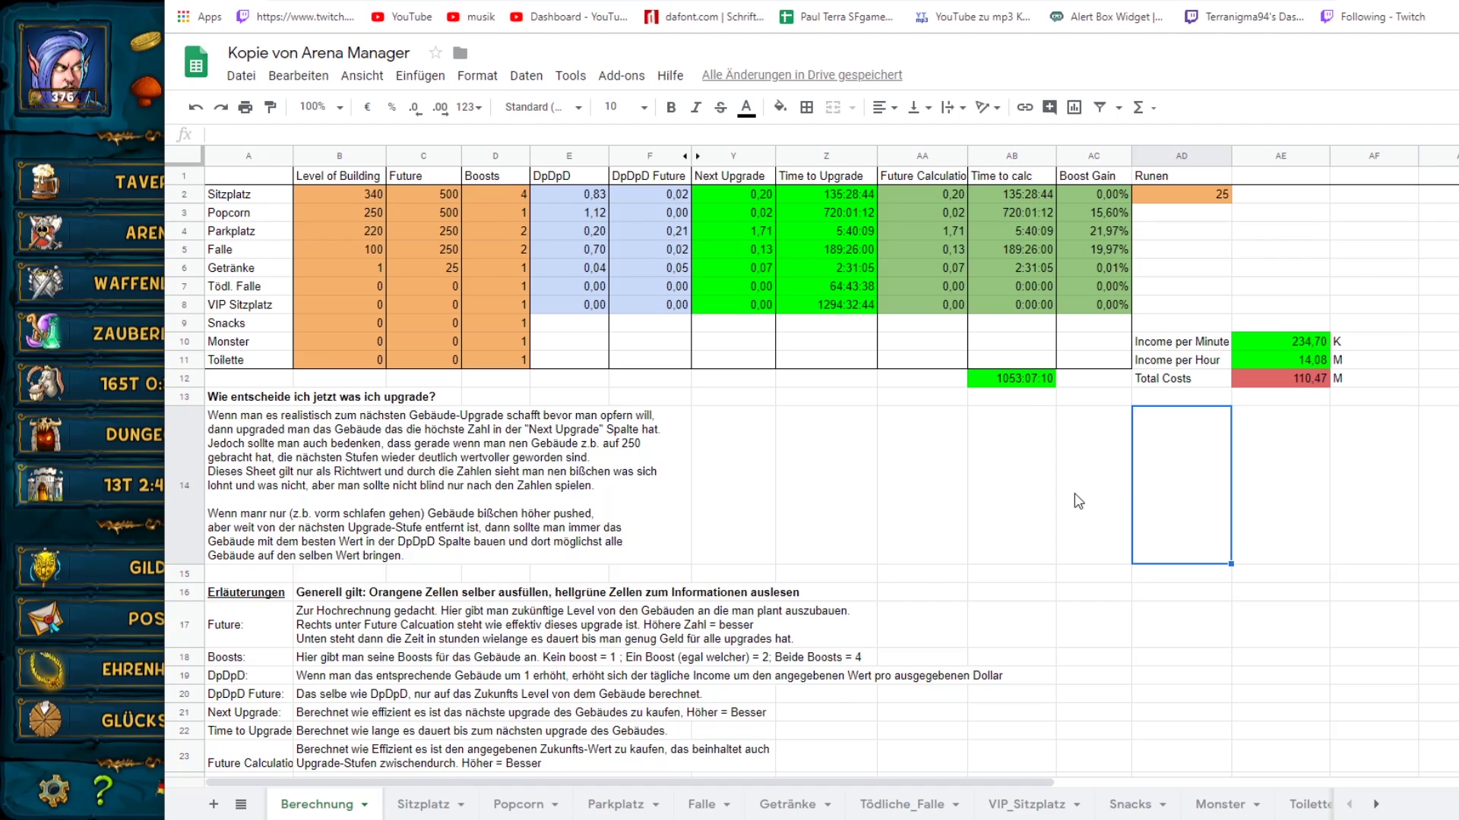
pyautogui.click(830, 505)
pyautogui.click(923, 490)
pyautogui.click(1052, 479)
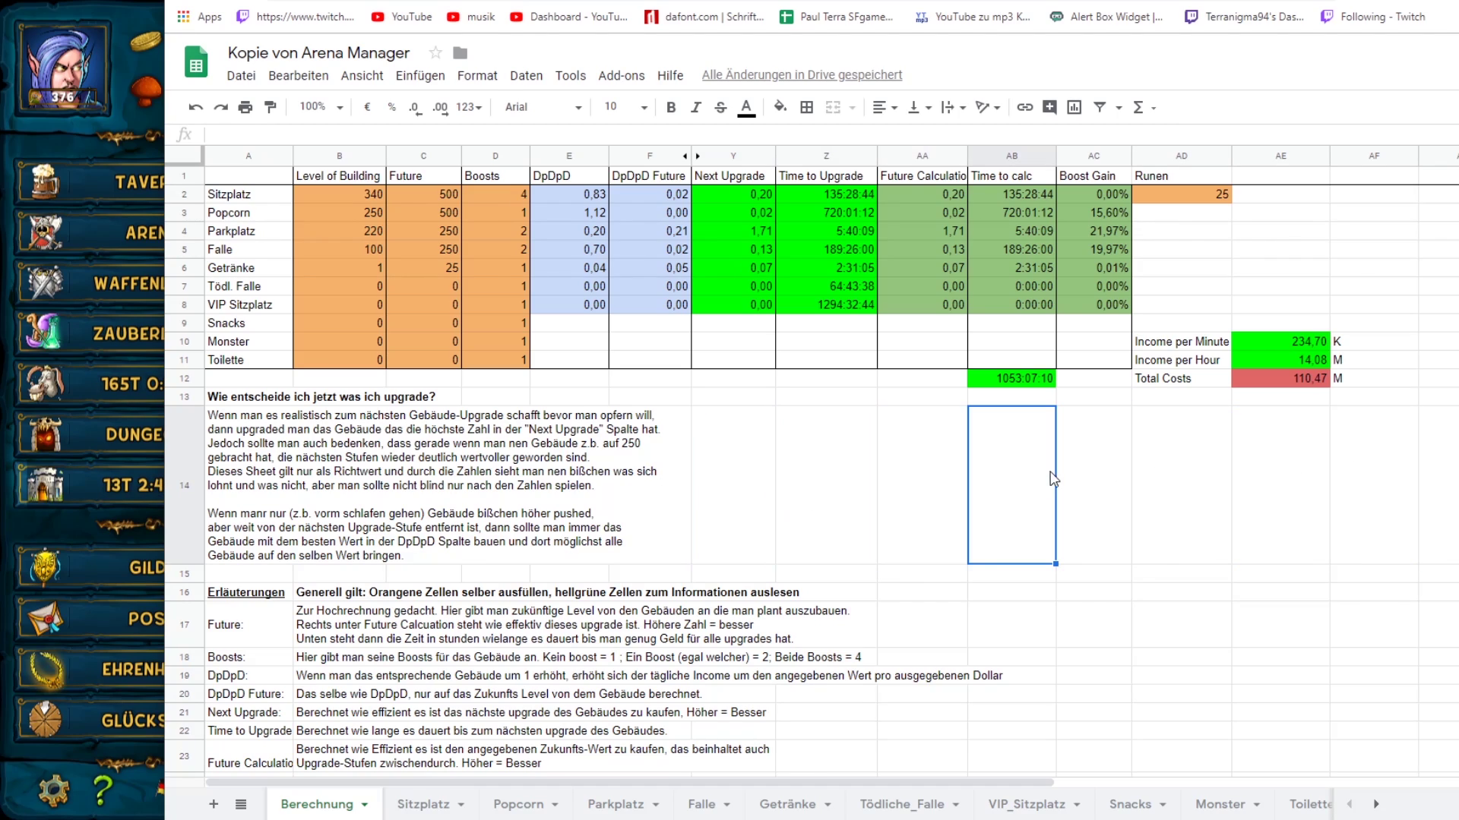
pyautogui.click(1283, 490)
pyautogui.click(1360, 491)
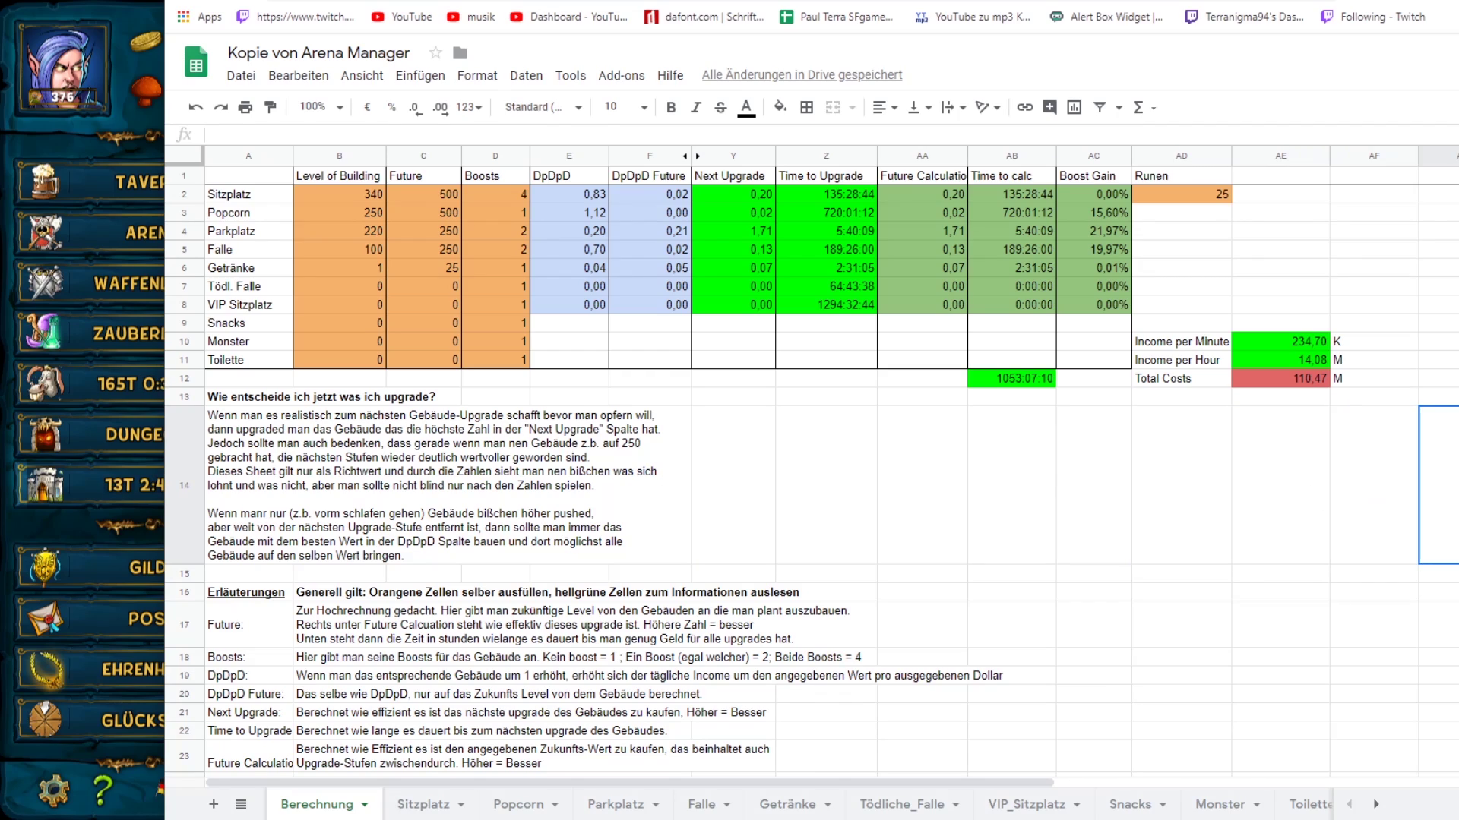
pyautogui.click(1197, 626)
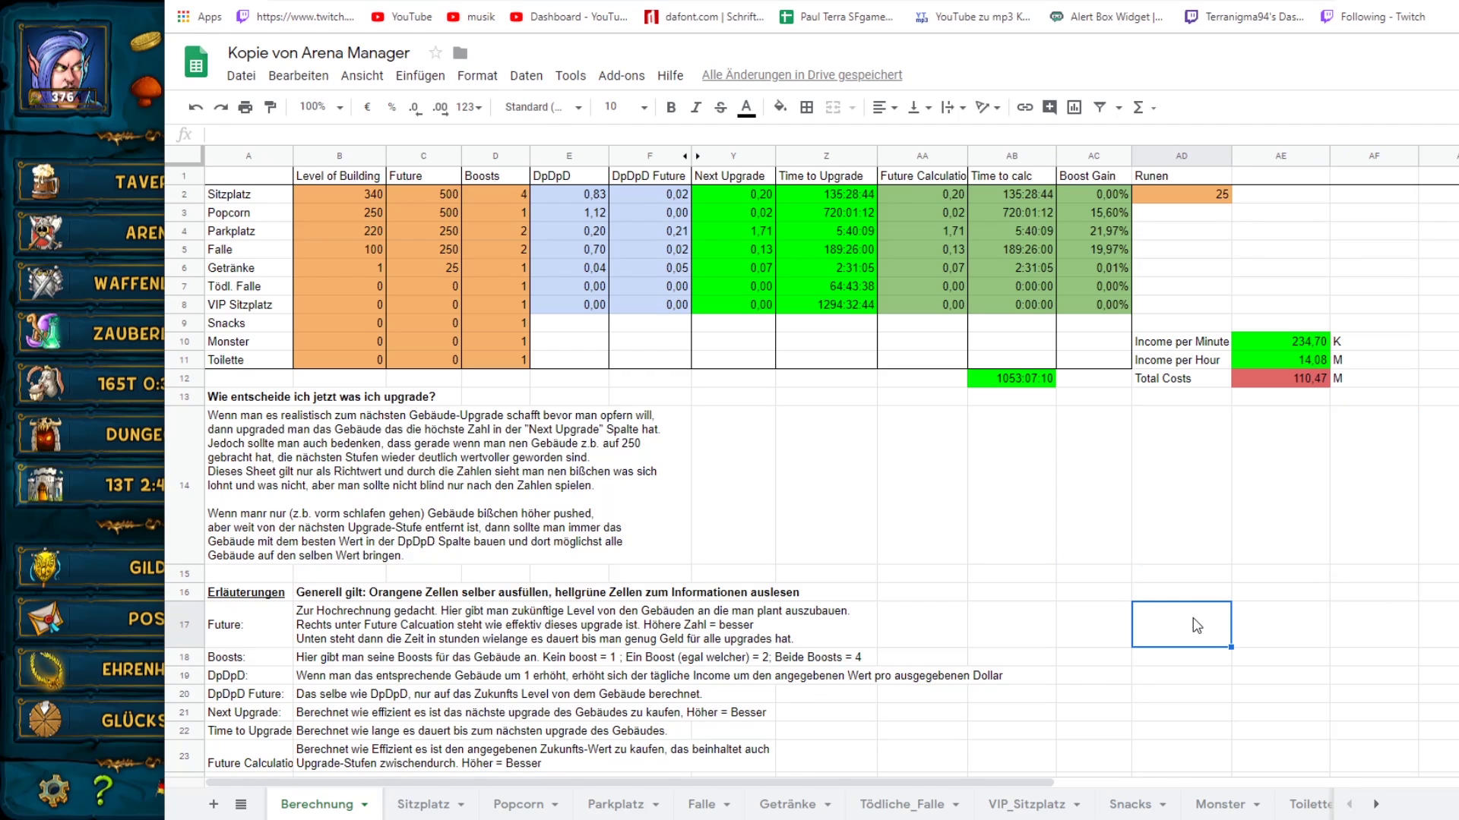